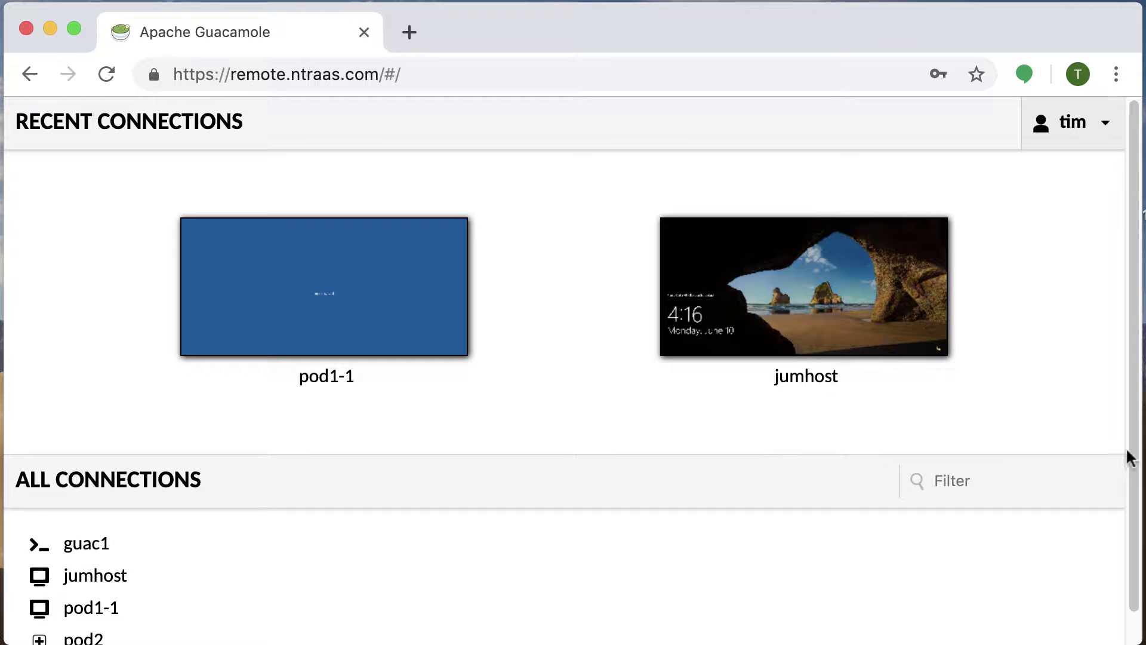
Expand the pod2 group in Guacamole's All Connections list to reveal pod2-2
scroll(1133, 457, down, 1)
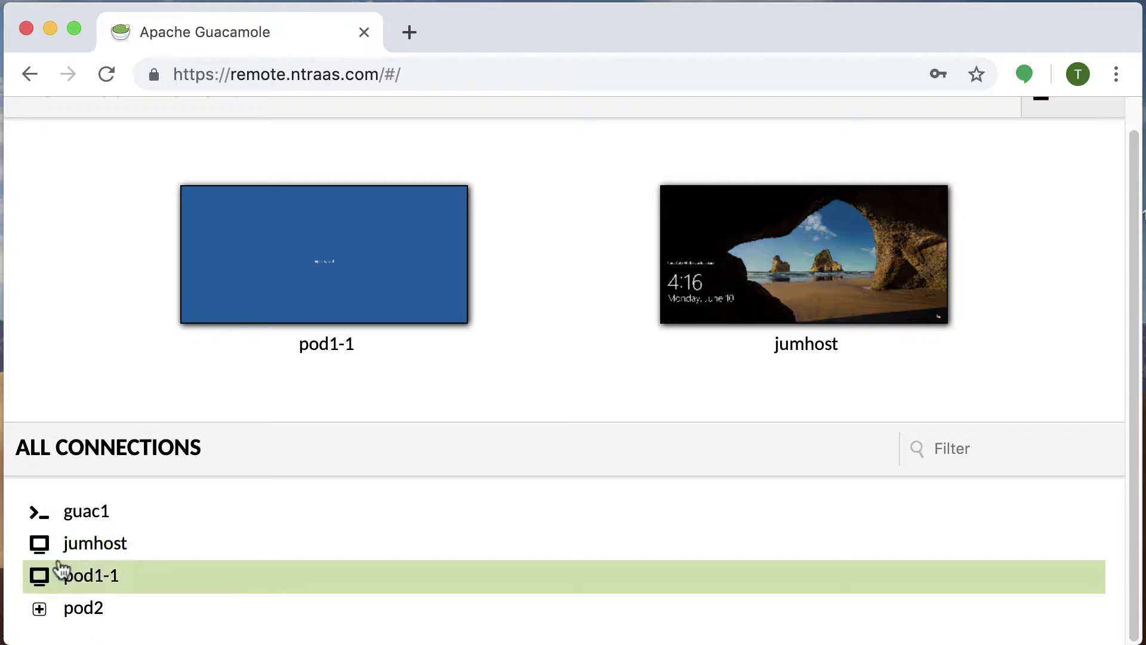
click(39, 609)
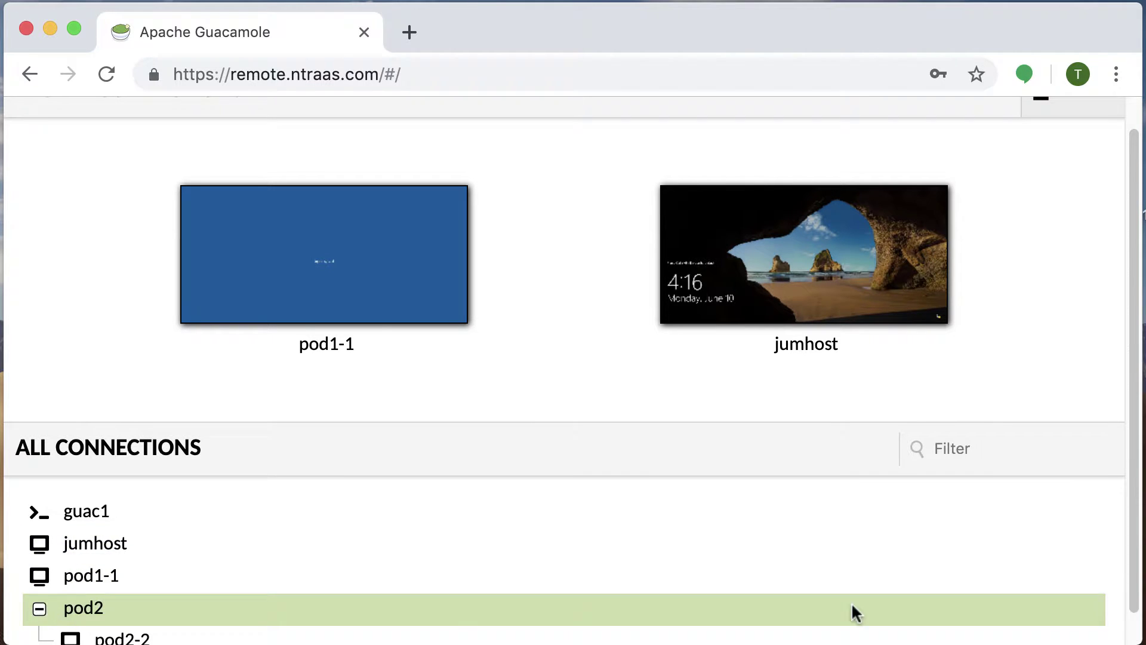
scroll(1137, 537, down, 1)
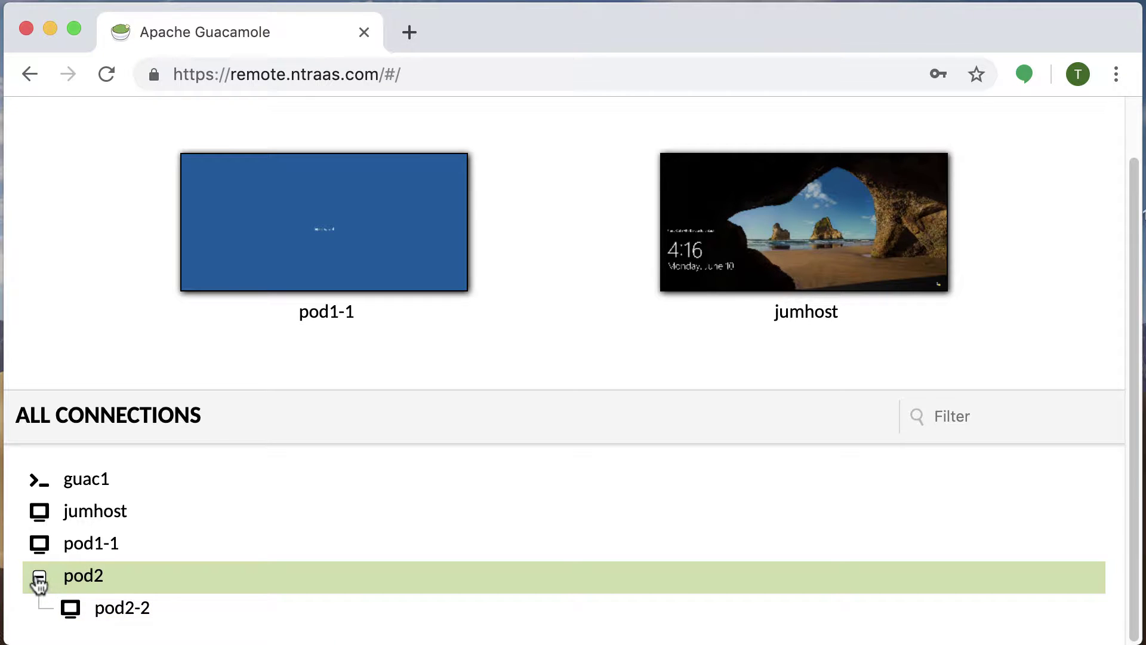
Collapse pod2 again and bring the remote server's Server Manager window into view
click(39, 576)
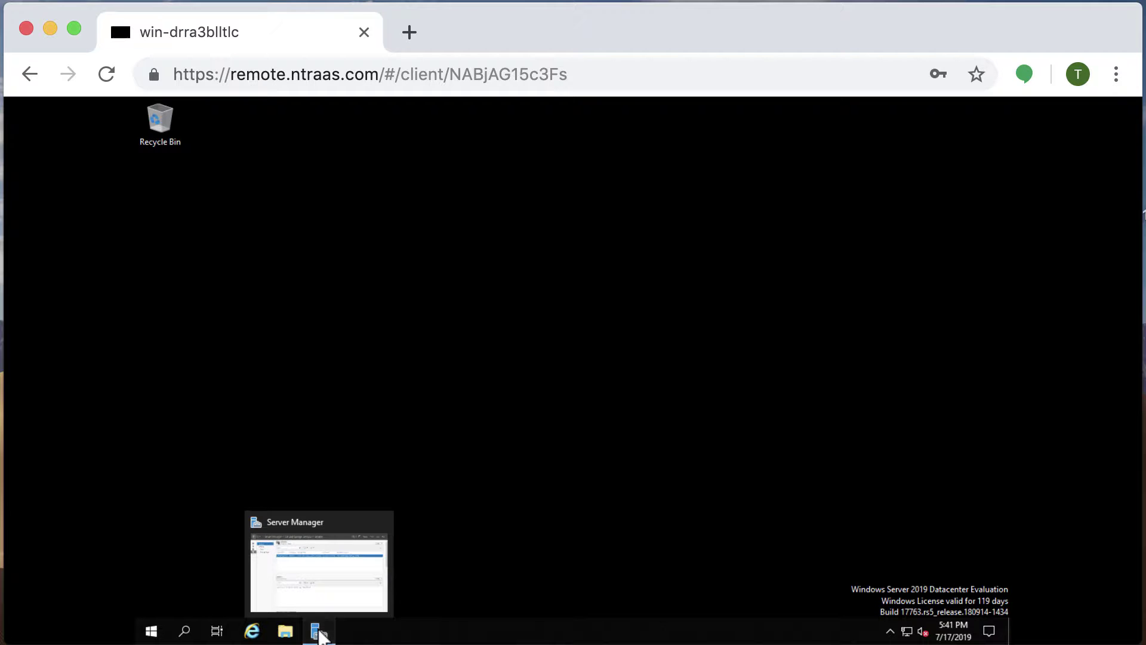
click(321, 634)
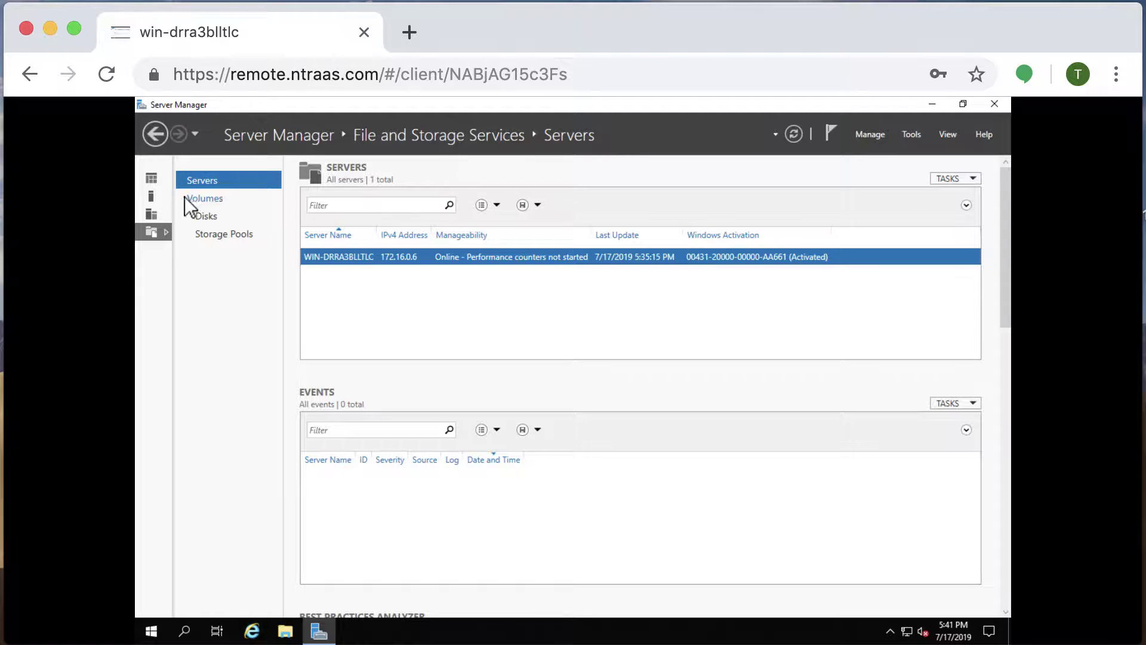
Change the computer name from WIN-DRRA3BLLTLC to testdc1 and acknowledge the restart notice
click(156, 196)
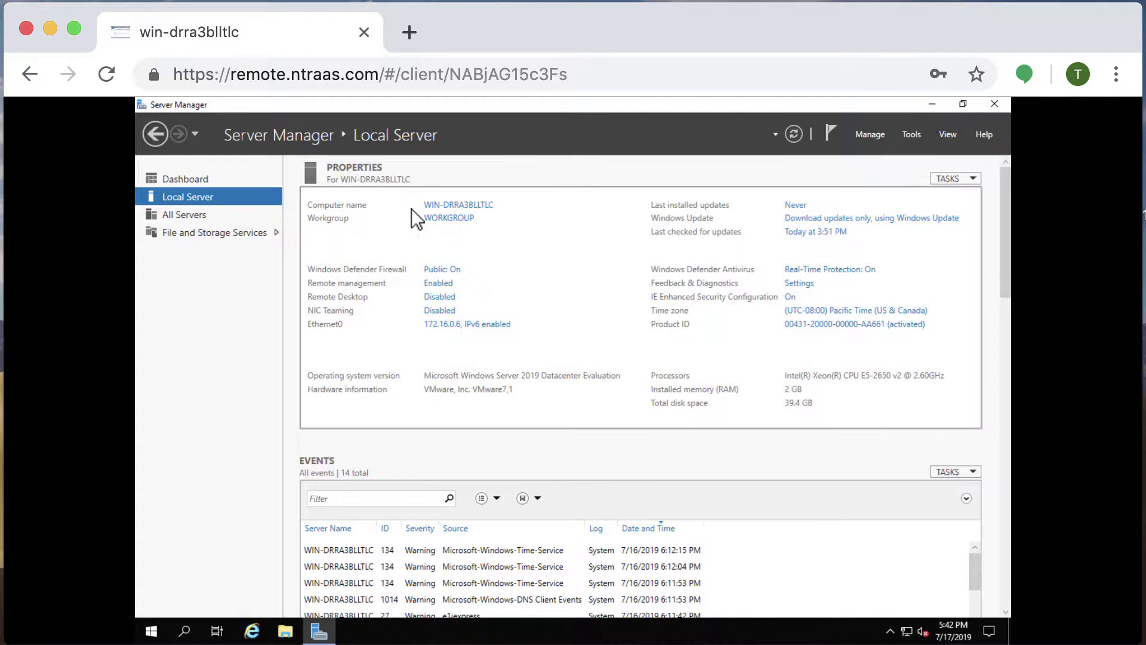
click(441, 206)
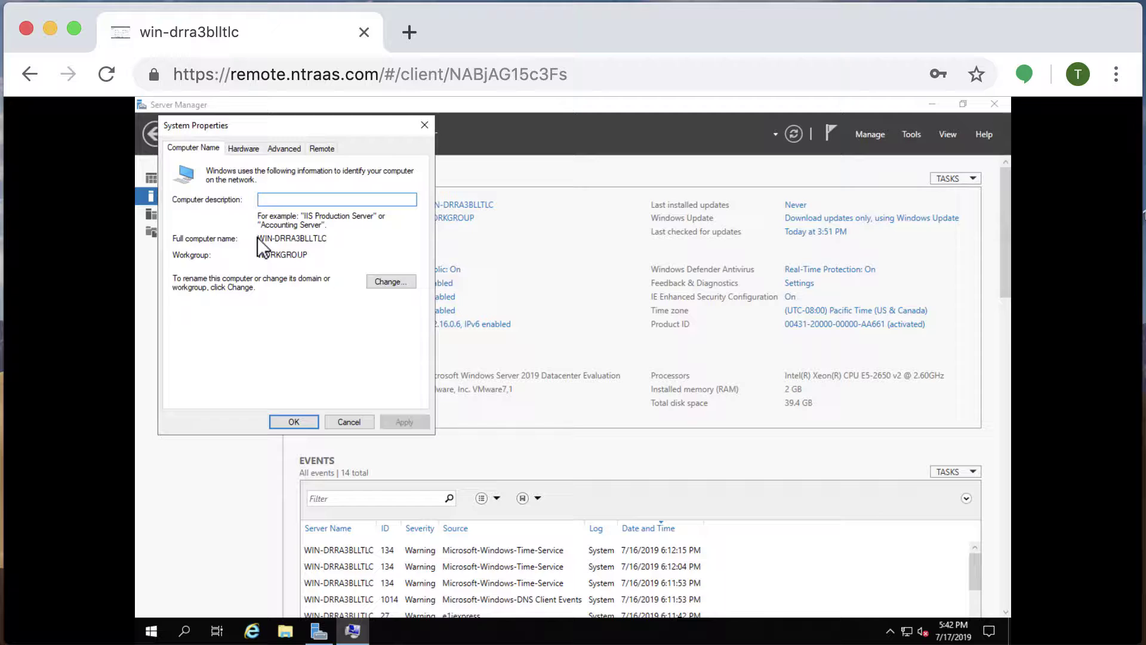
drag(258, 238, 331, 238)
click(388, 280)
click(237, 228)
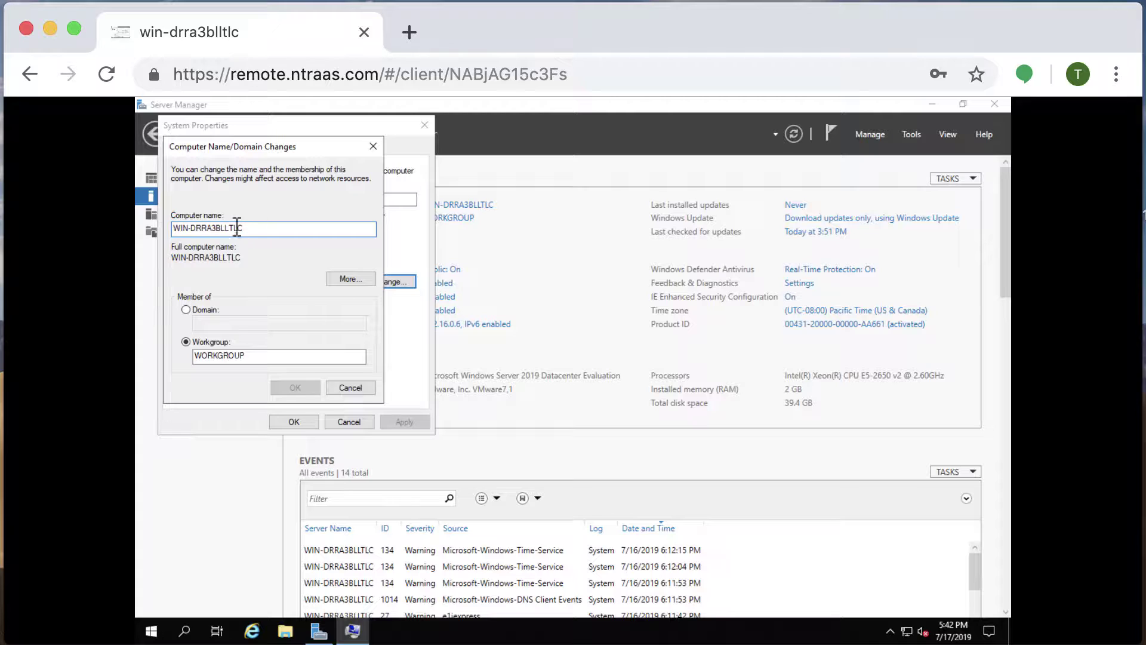
drag(237, 227, 146, 220)
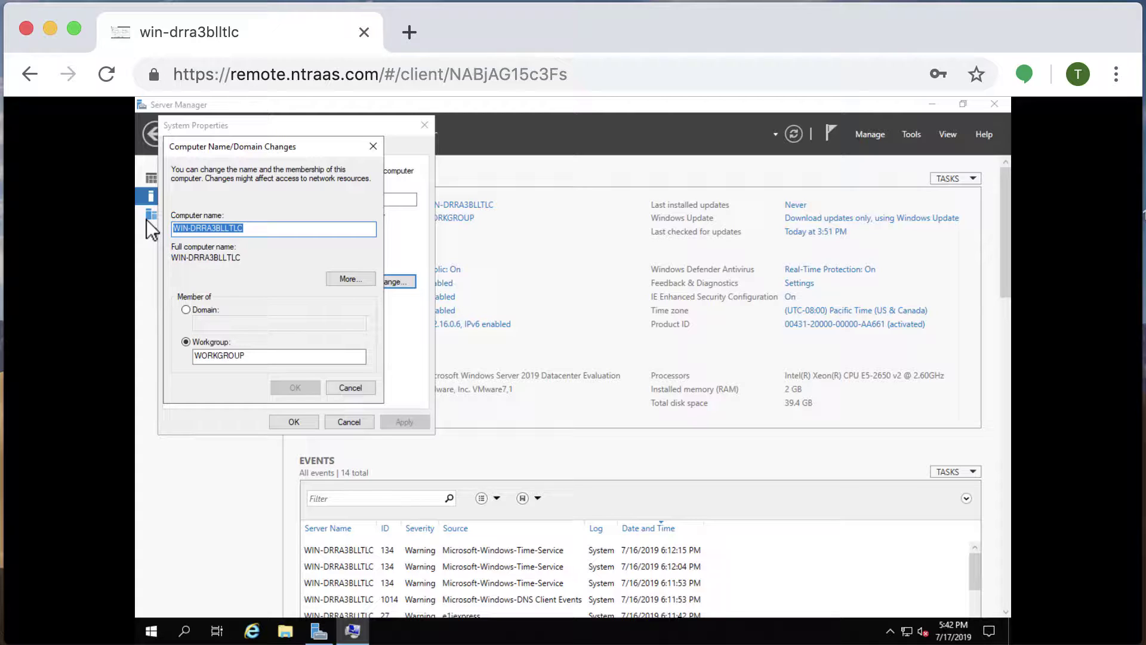
text(testdc)
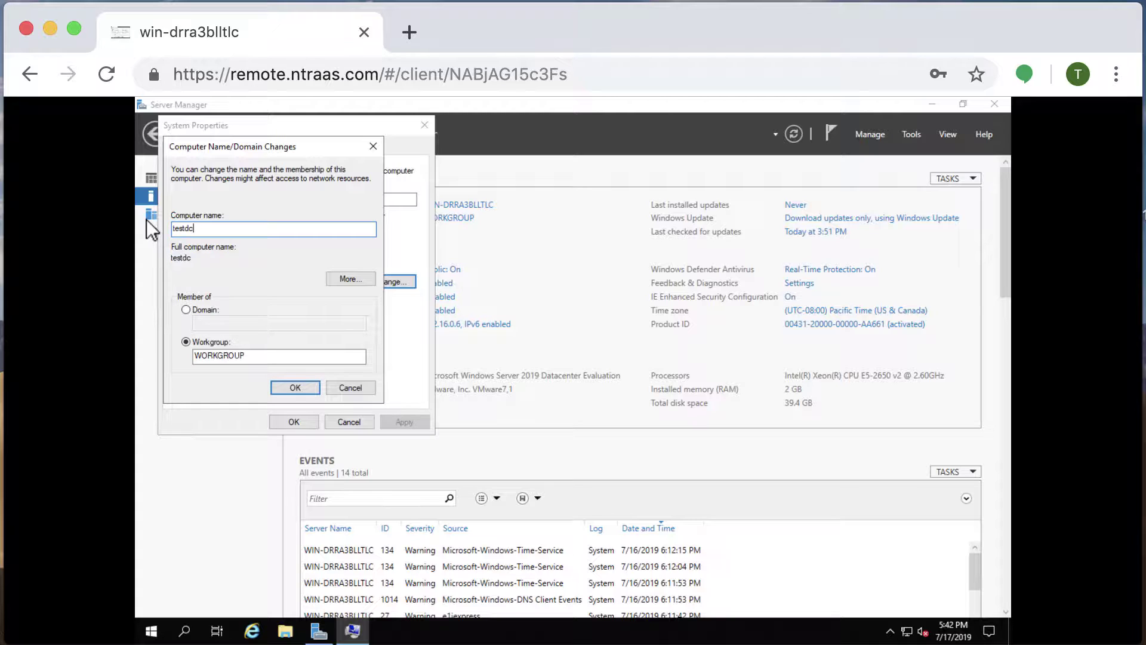
text(1)
click(295, 388)
click(657, 382)
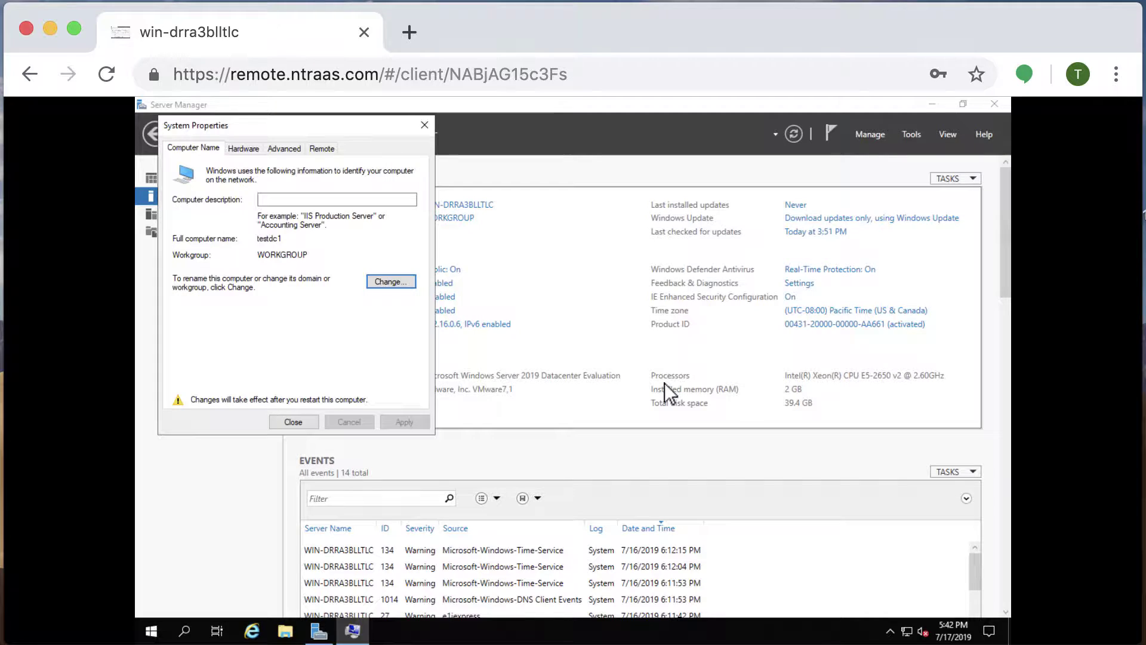
Restart the server and set Guacamole's input method to Text input after reconnecting
click(291, 421)
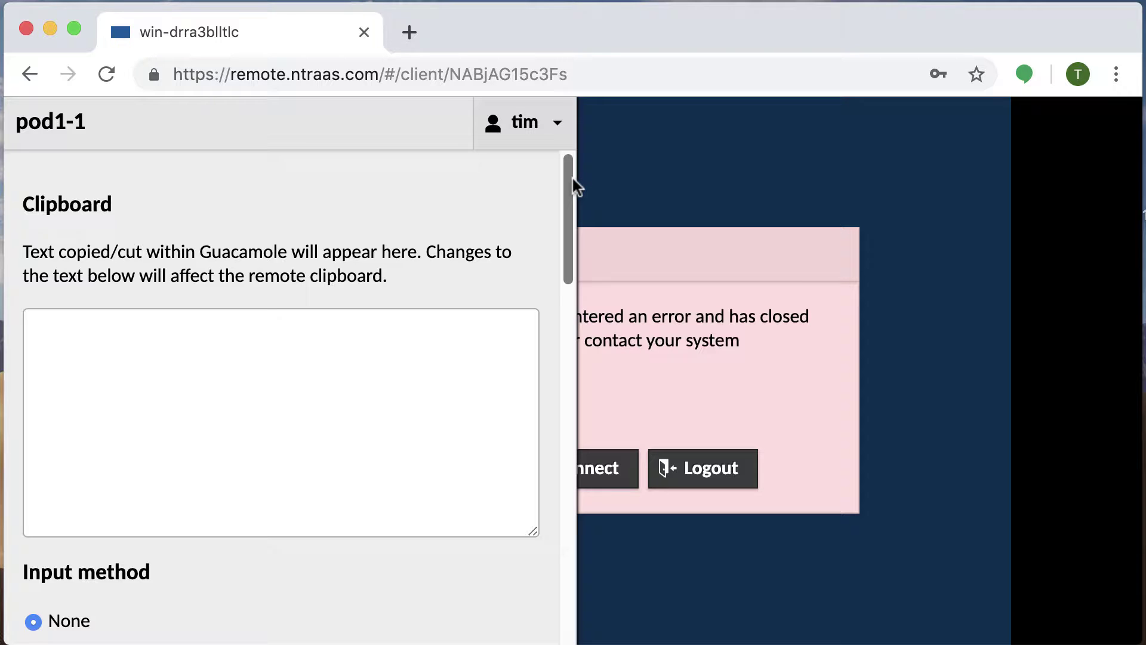
drag(571, 178, 561, 288)
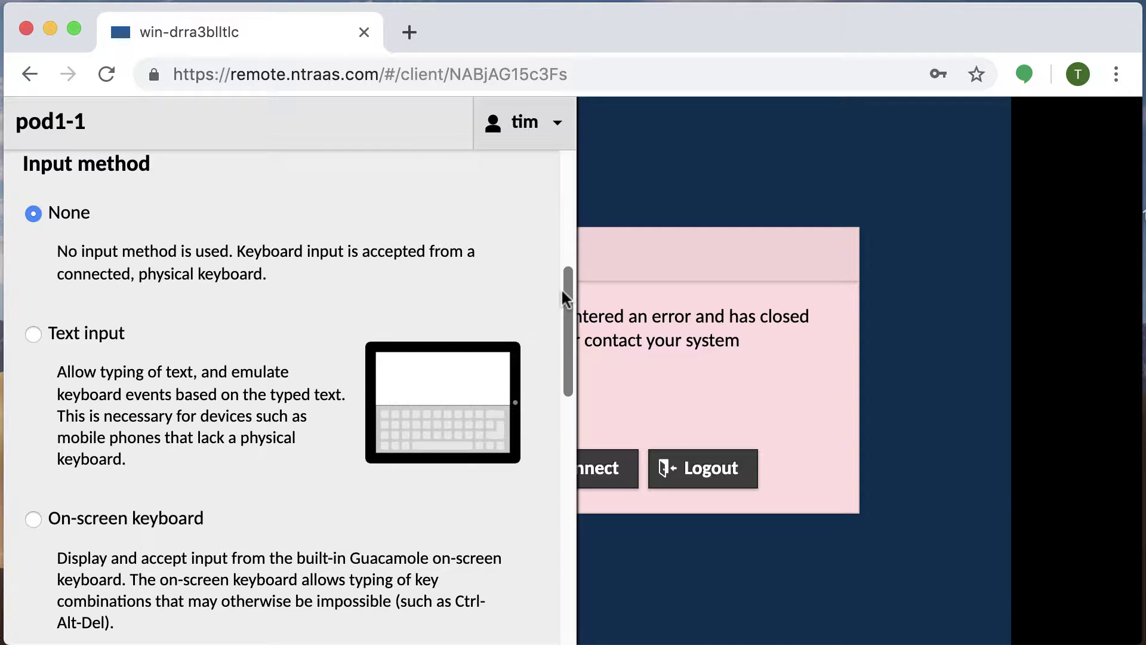
click(33, 333)
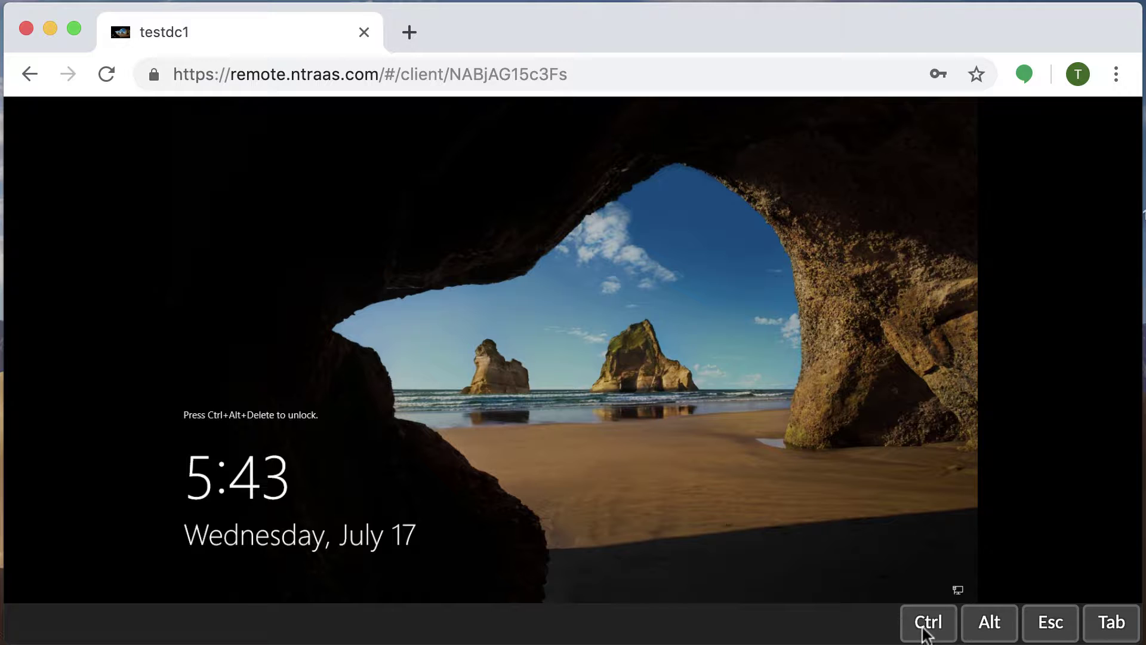
Unlock testdc1 with Ctrl+Alt+Delete and sign in with the pod1srv password
click(925, 631)
click(982, 626)
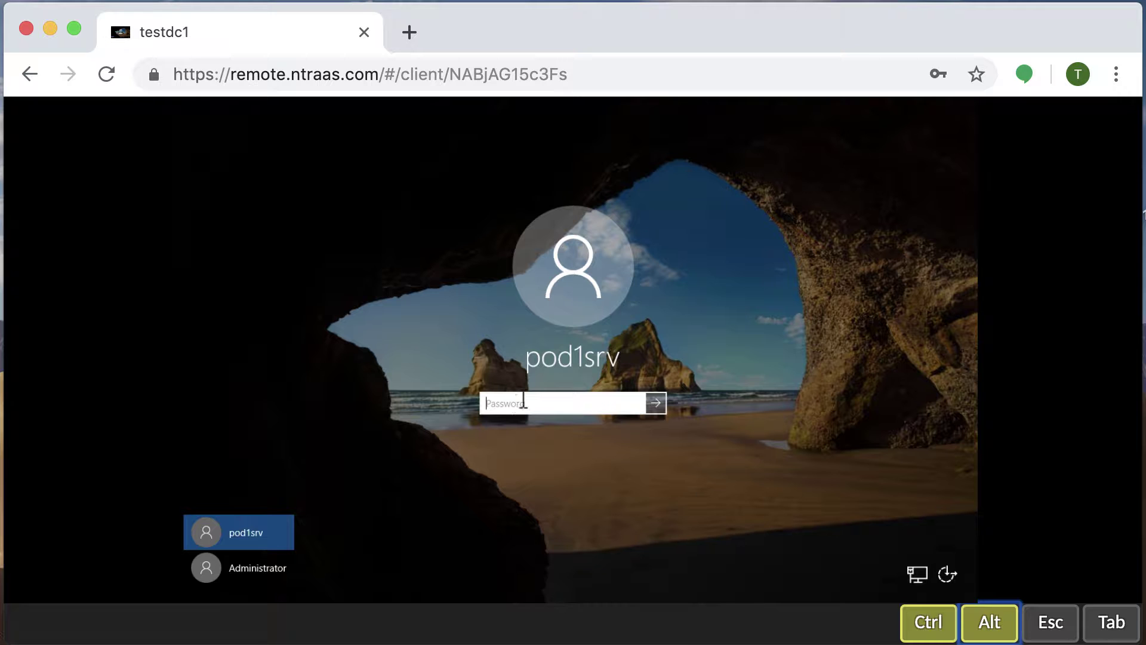
click(938, 622)
click(996, 624)
click(523, 400)
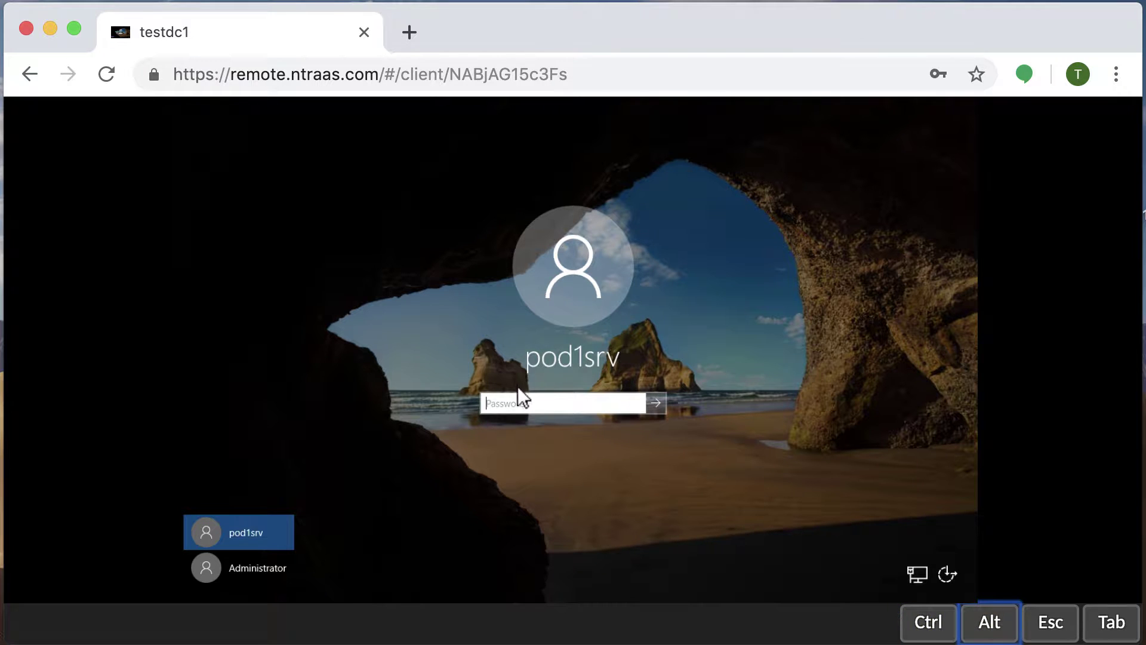
text(•••)
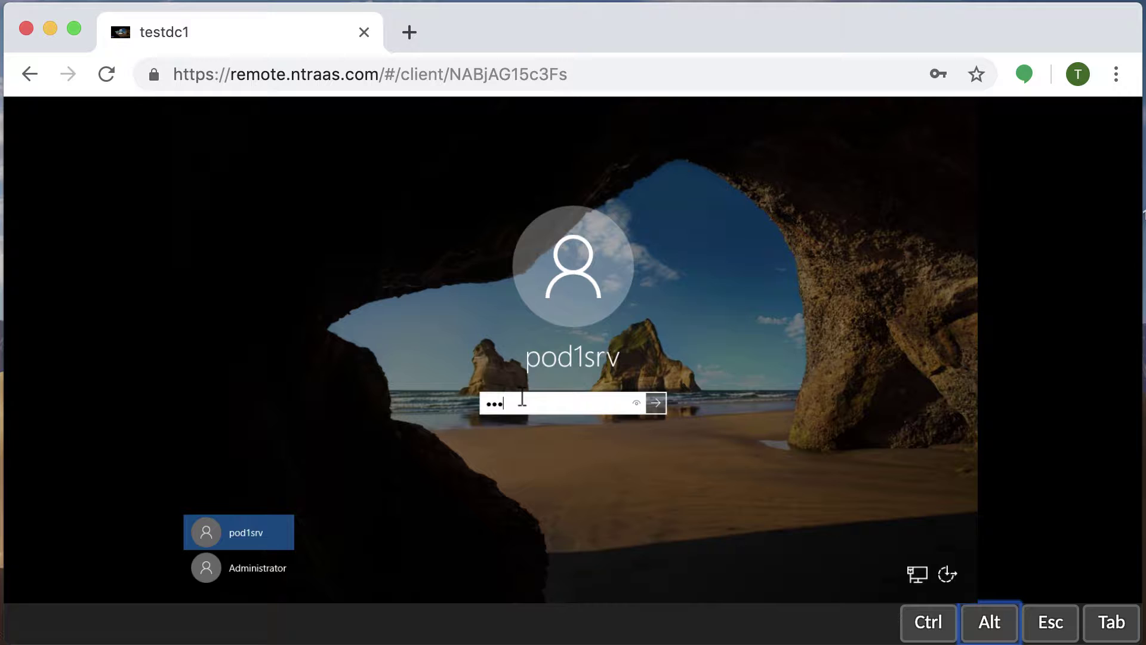
text(•)
text(•••)
key(Return)
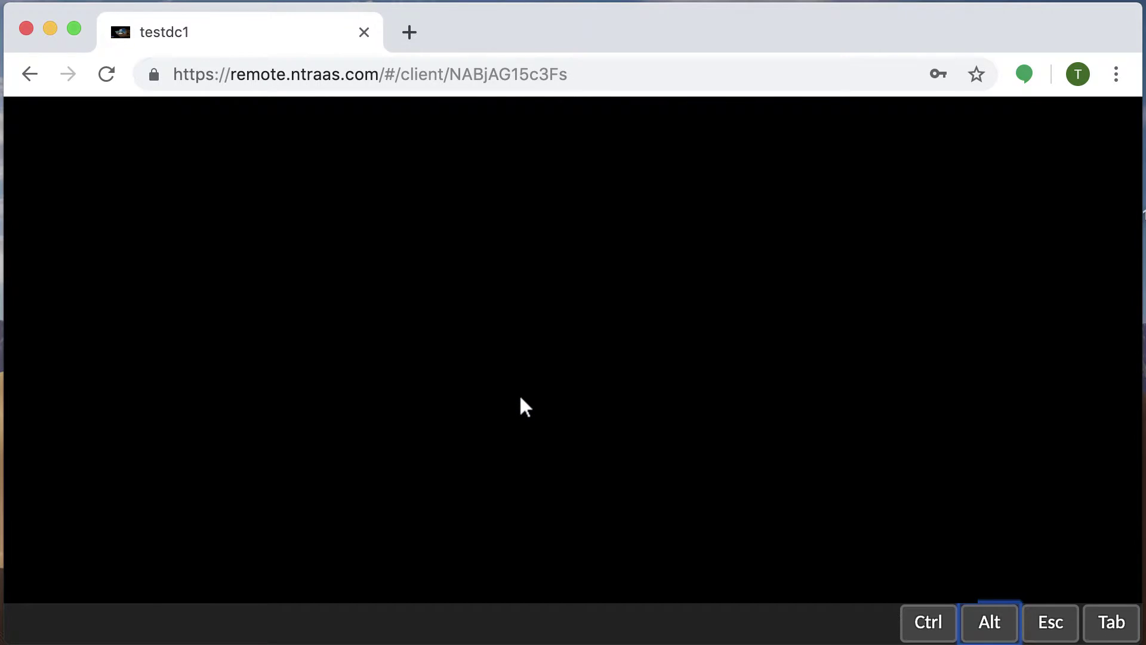
Toggle Guacamole's input method to on-screen keyboard and back to text, then accept network discovery
key(ctrl+alt+shift)
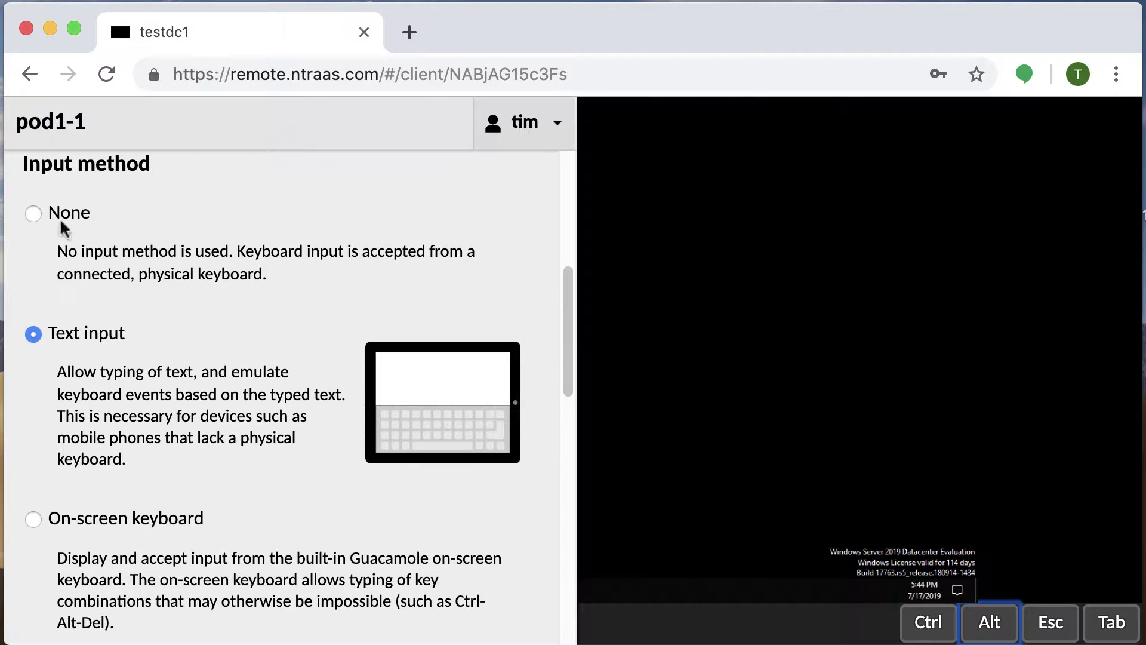
click(34, 518)
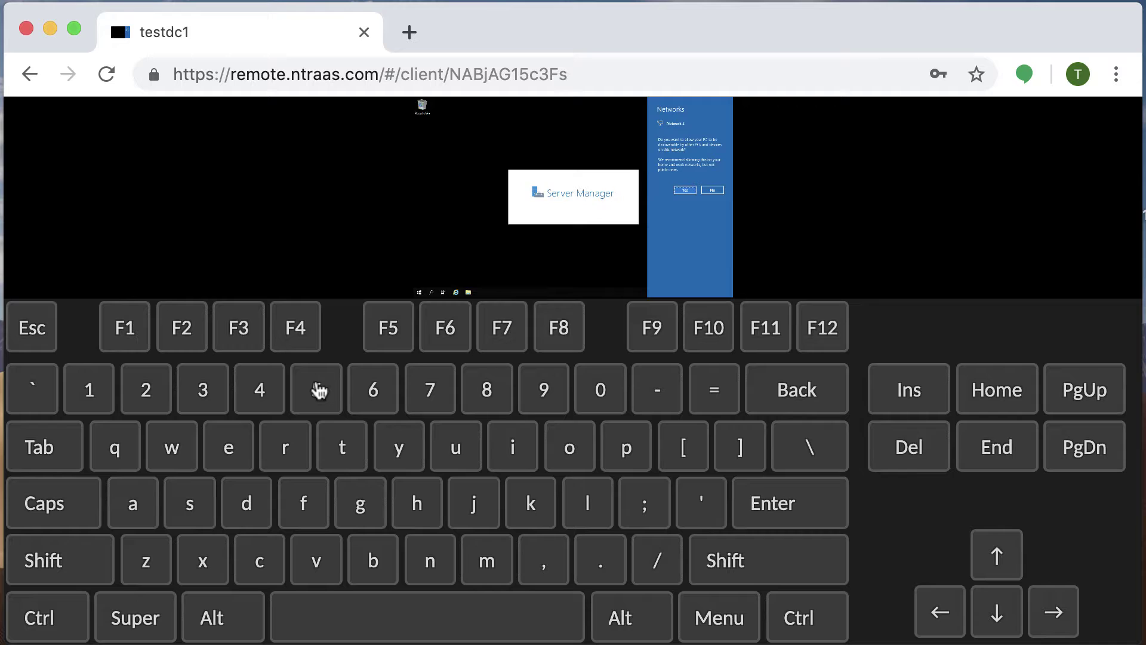
key(ctrl+alt+shift)
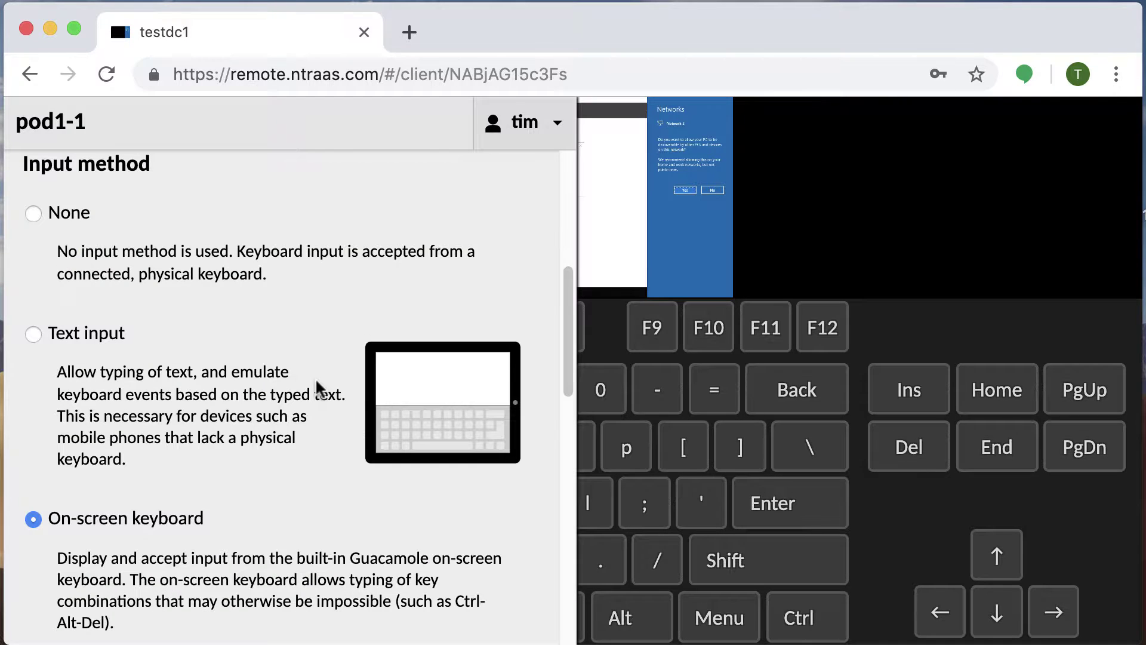
click(33, 333)
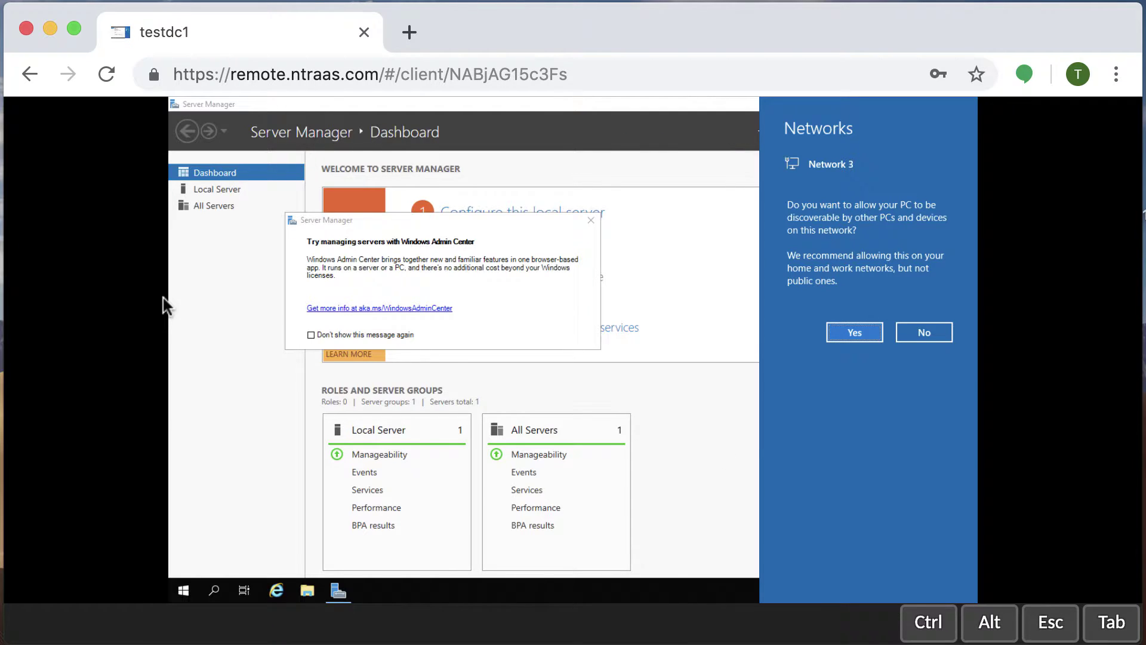
key(ctrl+alt+shift)
key(ctrl+alt+shift)
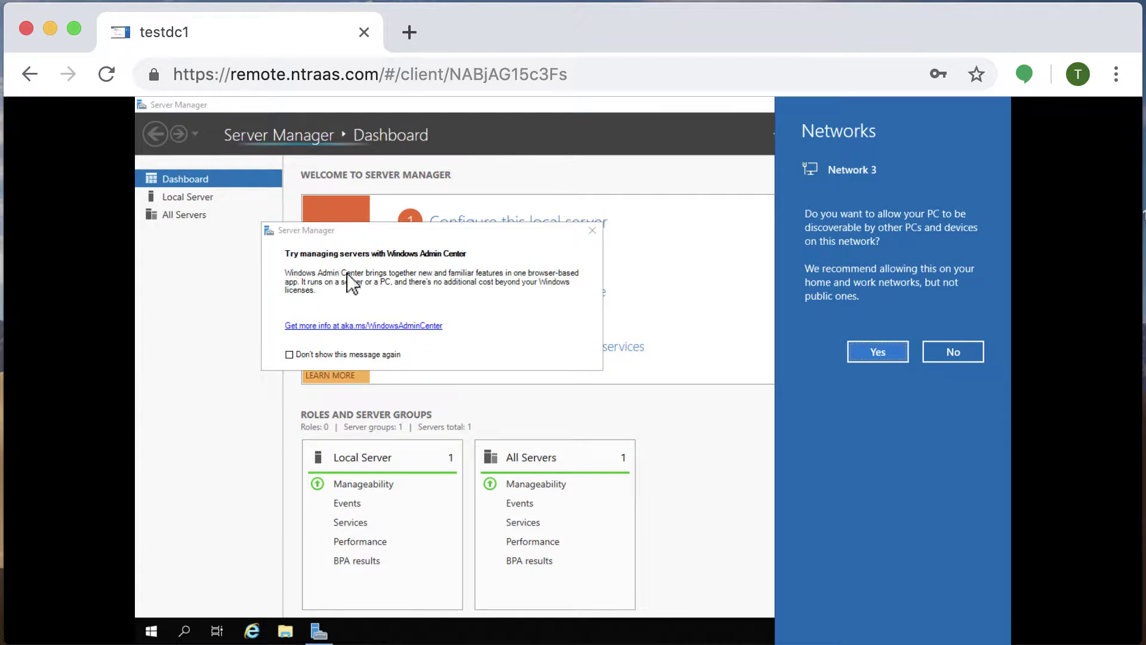
click(885, 354)
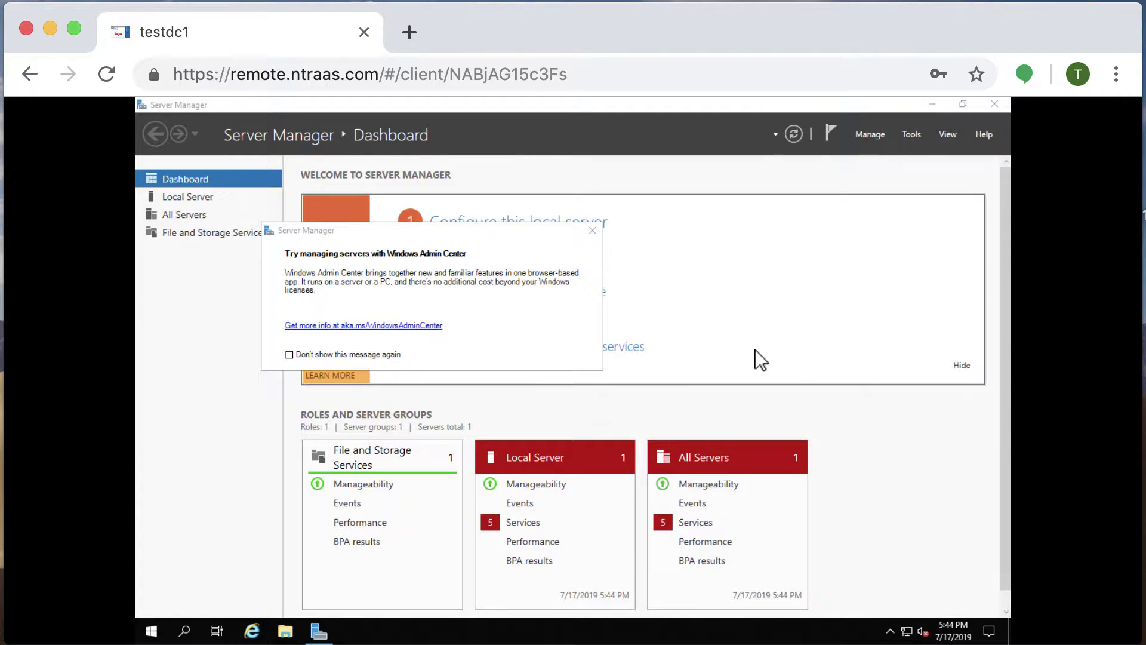
Dismiss the Admin Center prompt, show Local Server, and check the TightVNC tray options
click(592, 231)
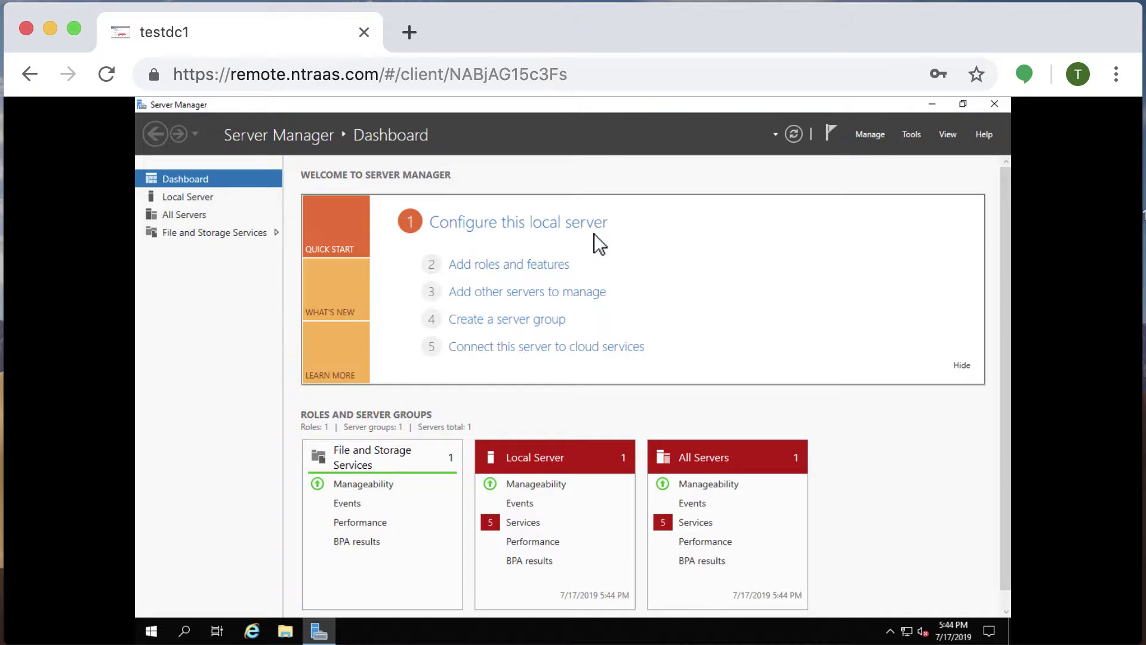
click(177, 197)
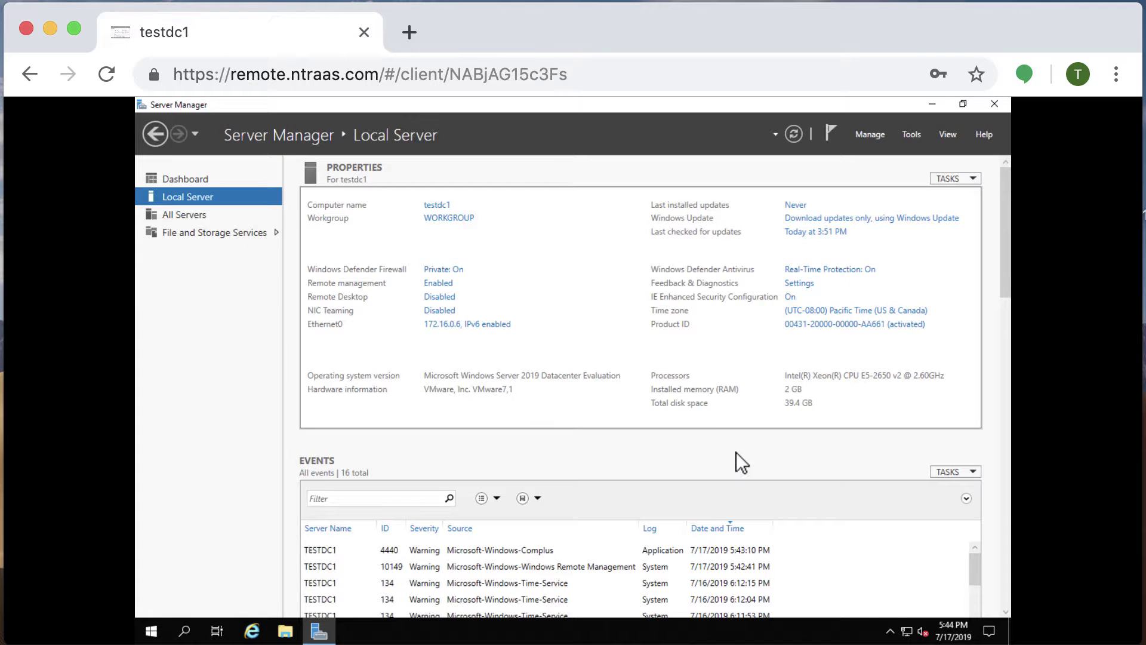
click(890, 632)
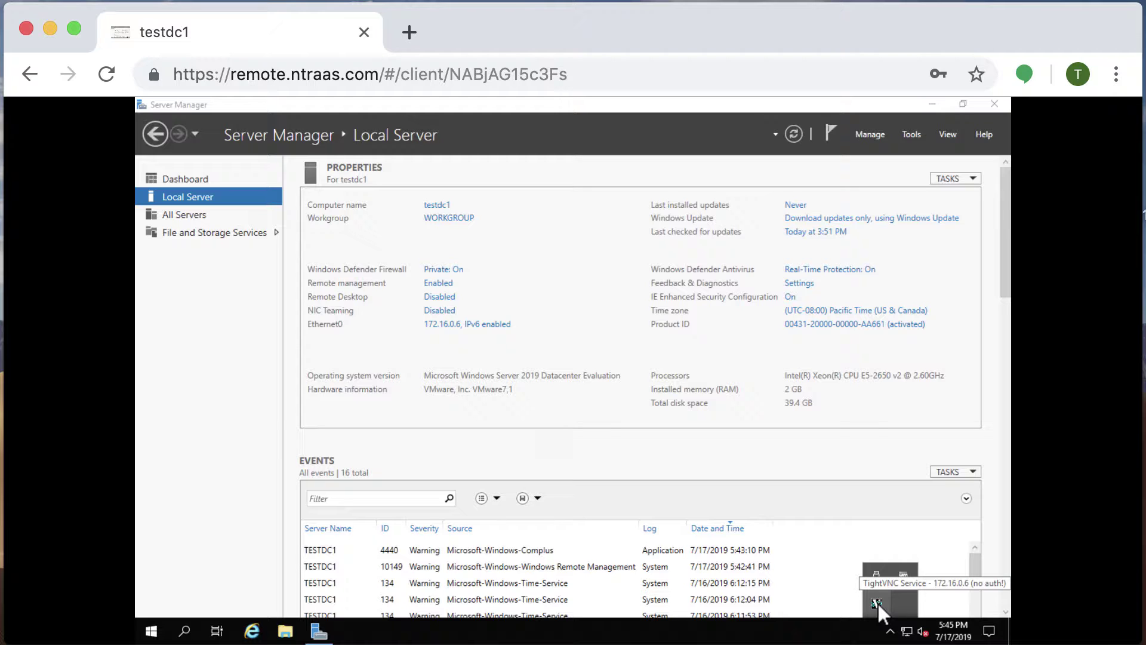
right_click(878, 603)
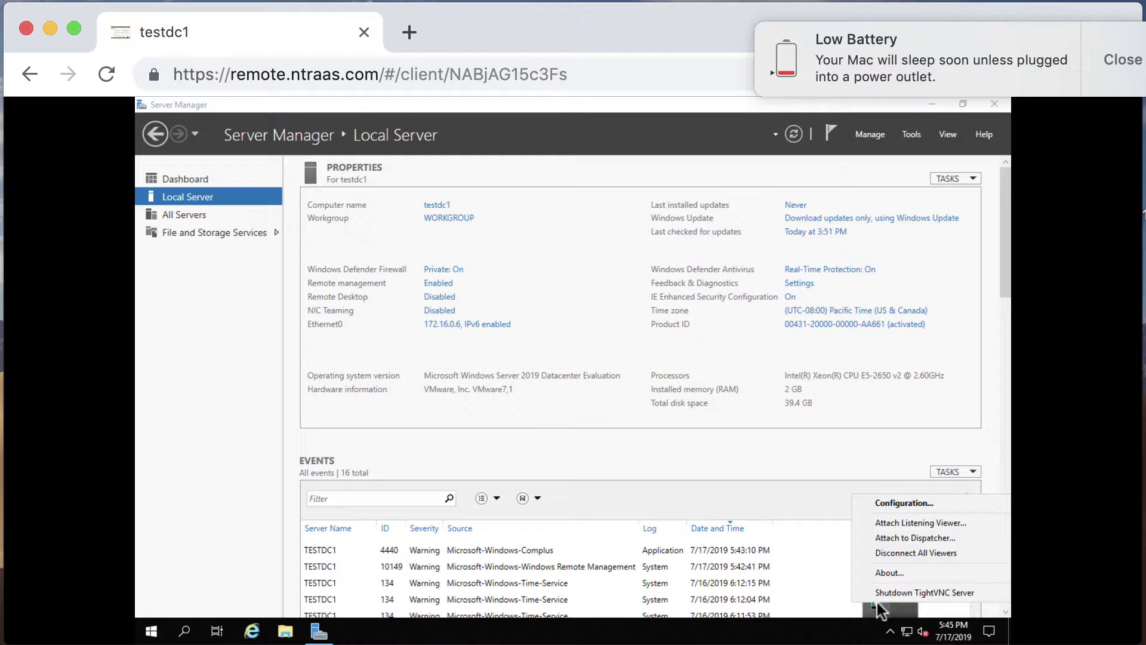
click(1131, 63)
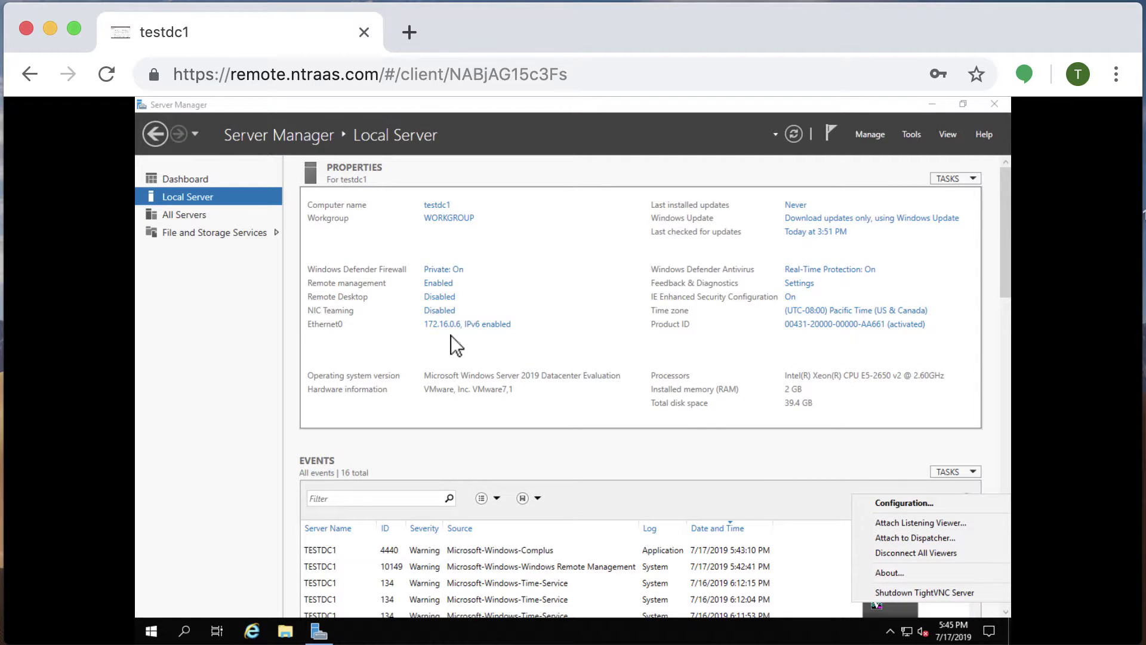
click(536, 371)
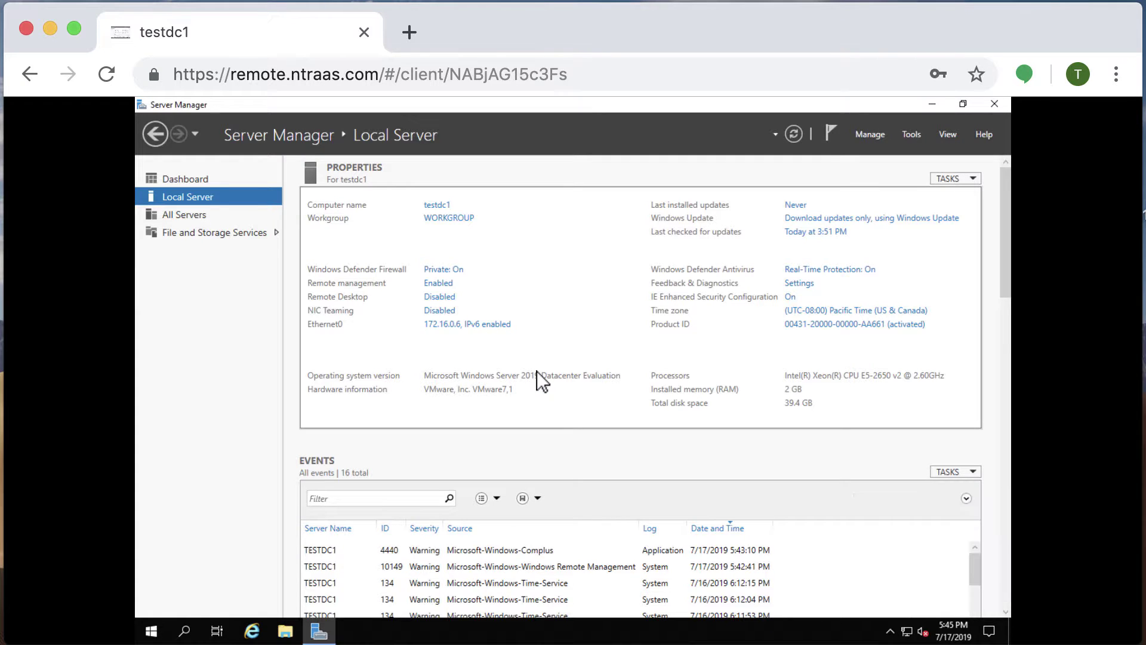
Verify an enabled TightVNC inbound rule in Windows Defender Firewall's advanced settings
click(151, 633)
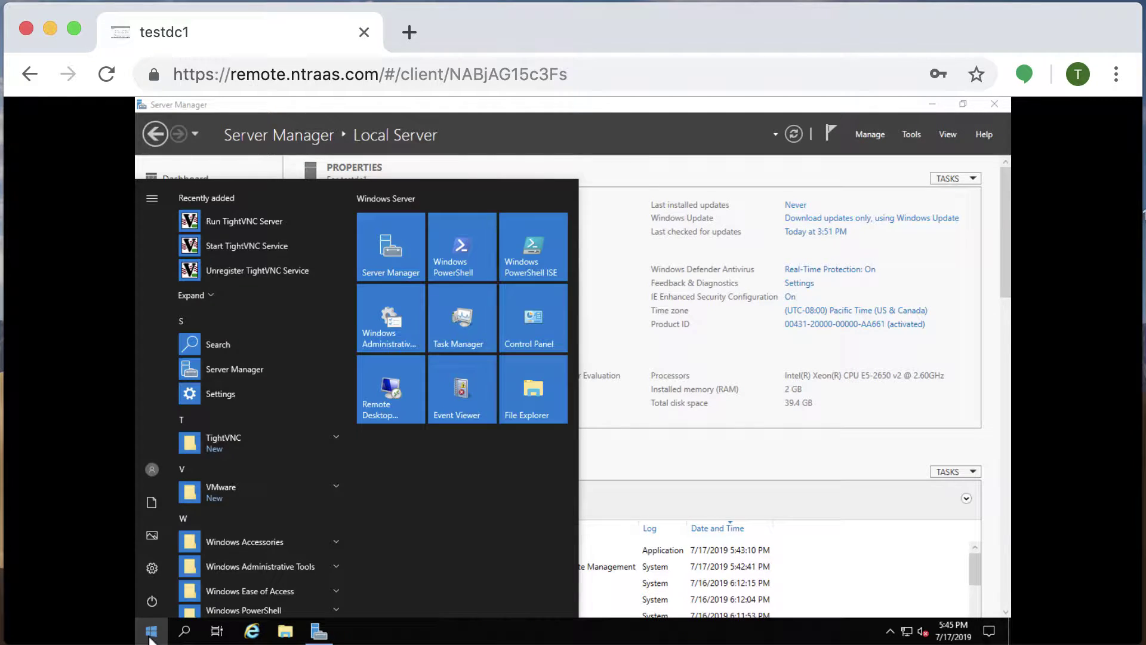
text(firewall)
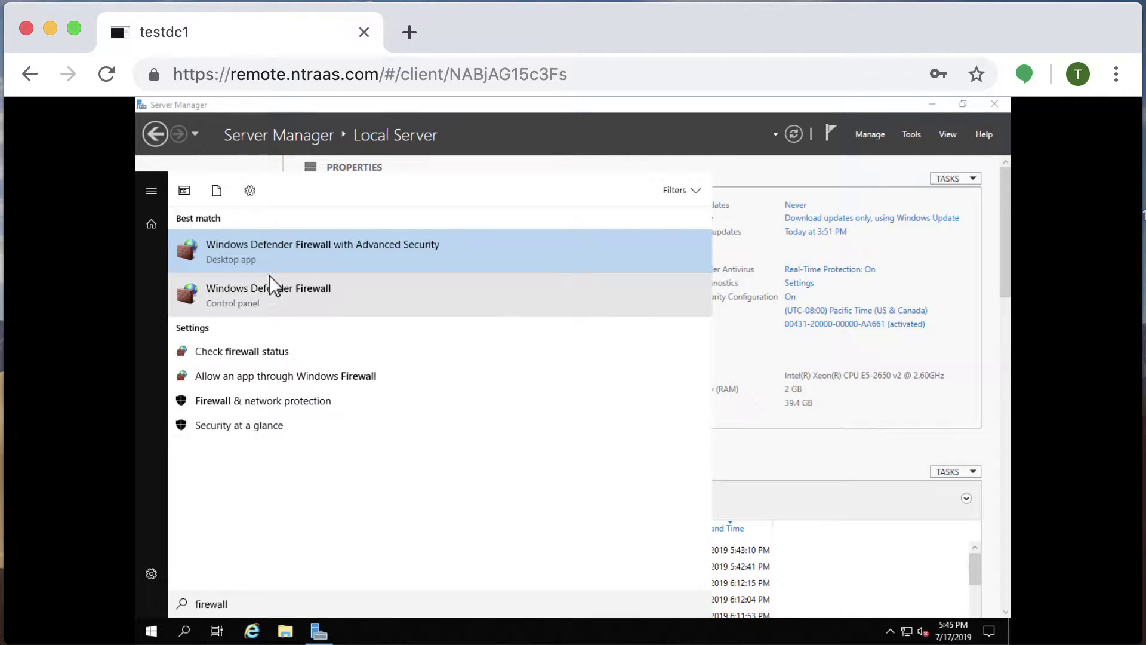
click(269, 292)
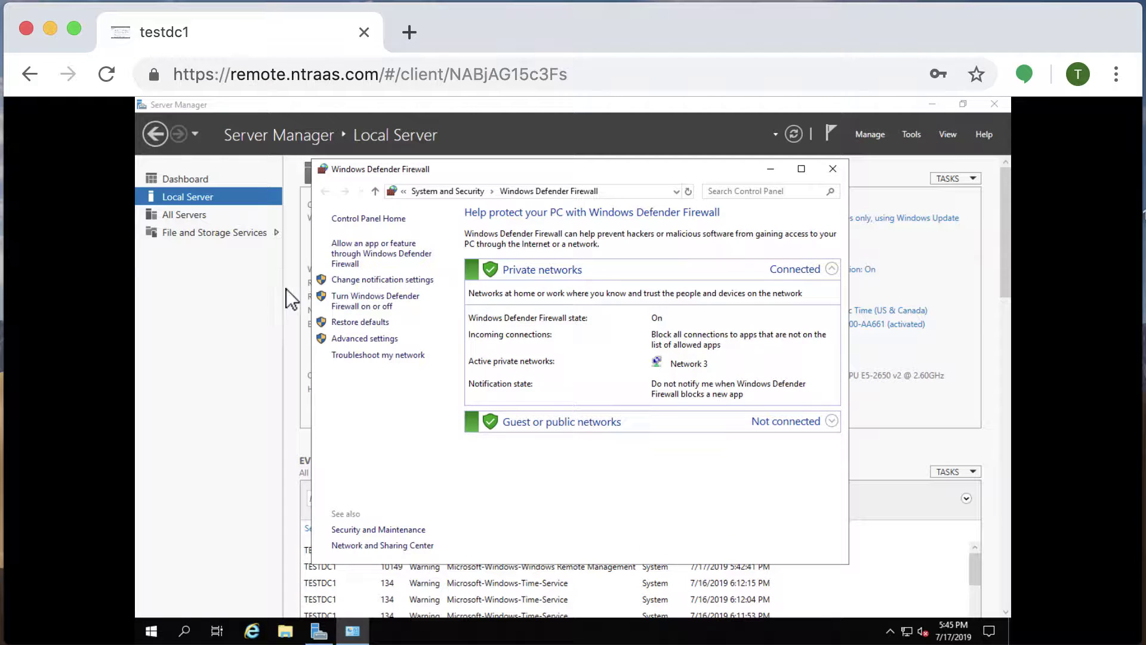
click(378, 338)
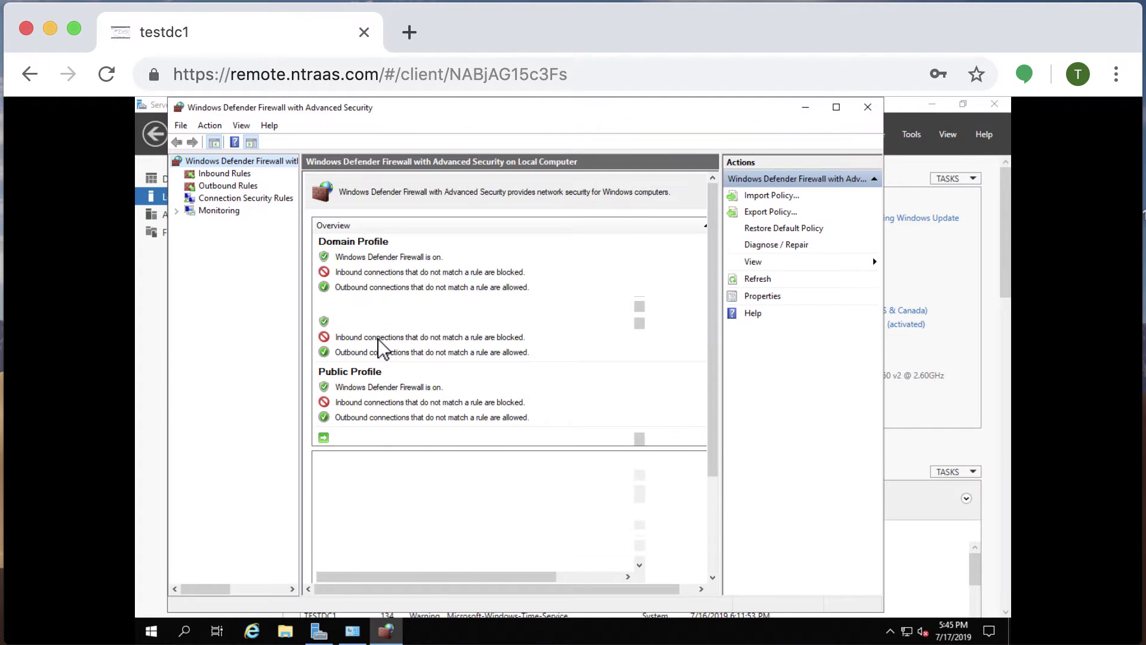
click(213, 173)
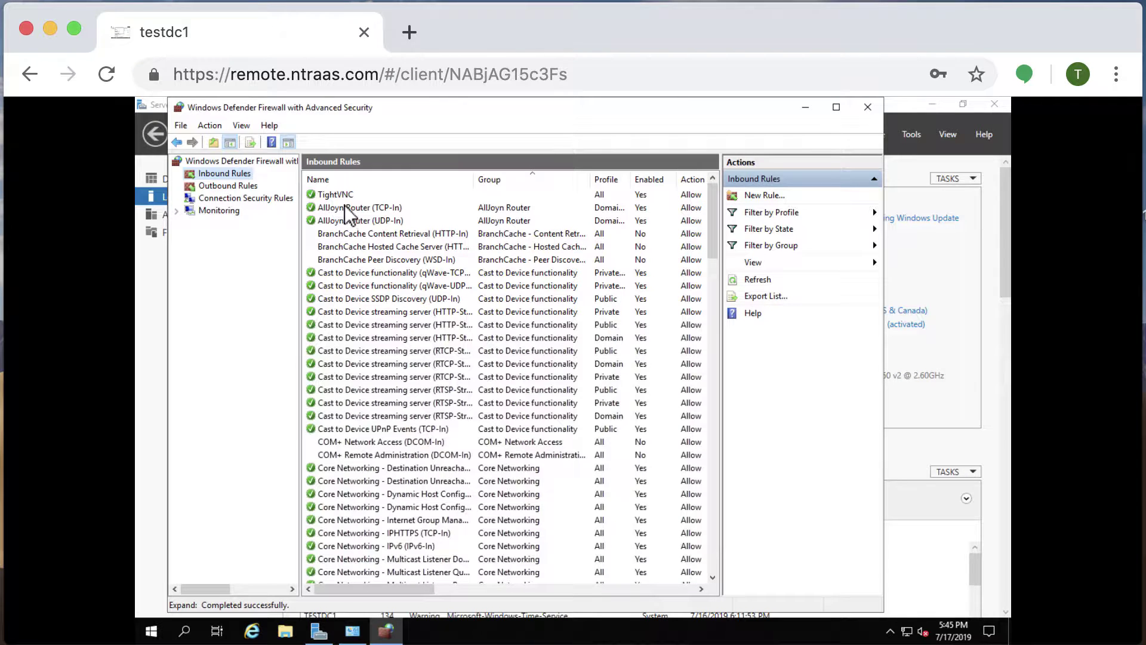
click(345, 195)
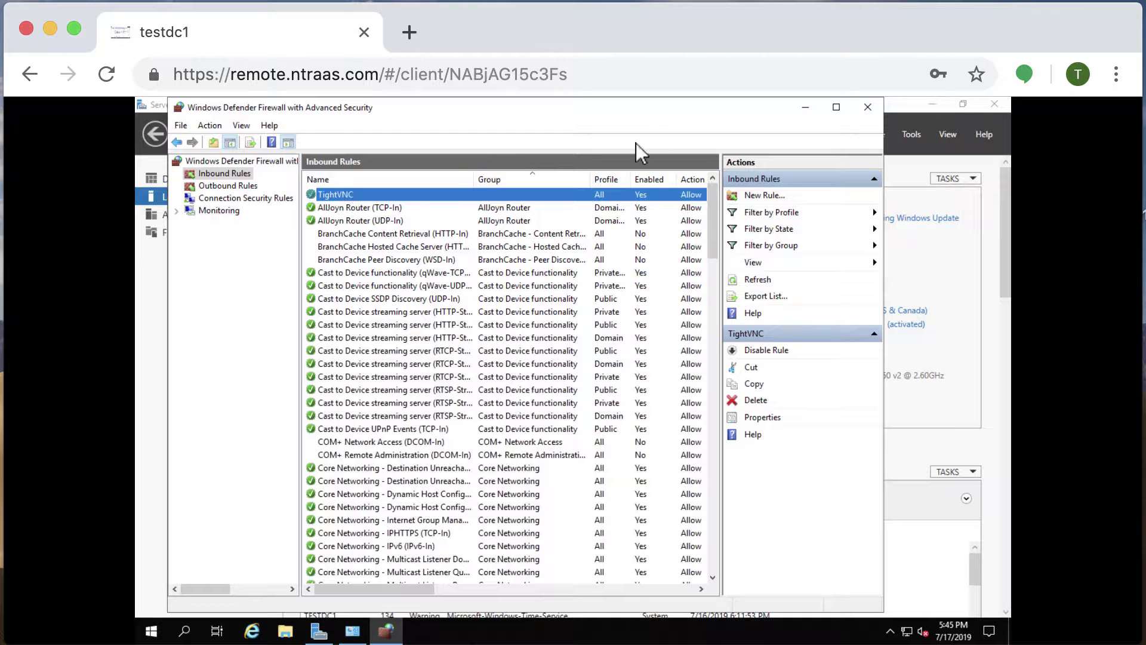
click(868, 110)
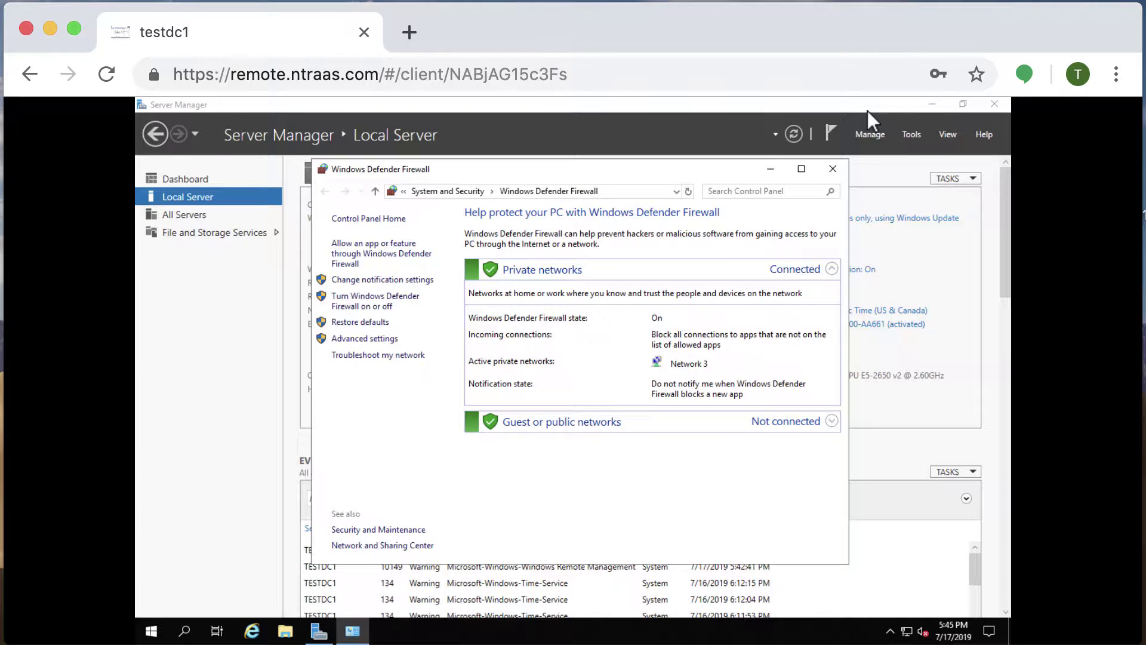
Close the firewall window and launch Add Roles and Features from the Manage menu
click(836, 170)
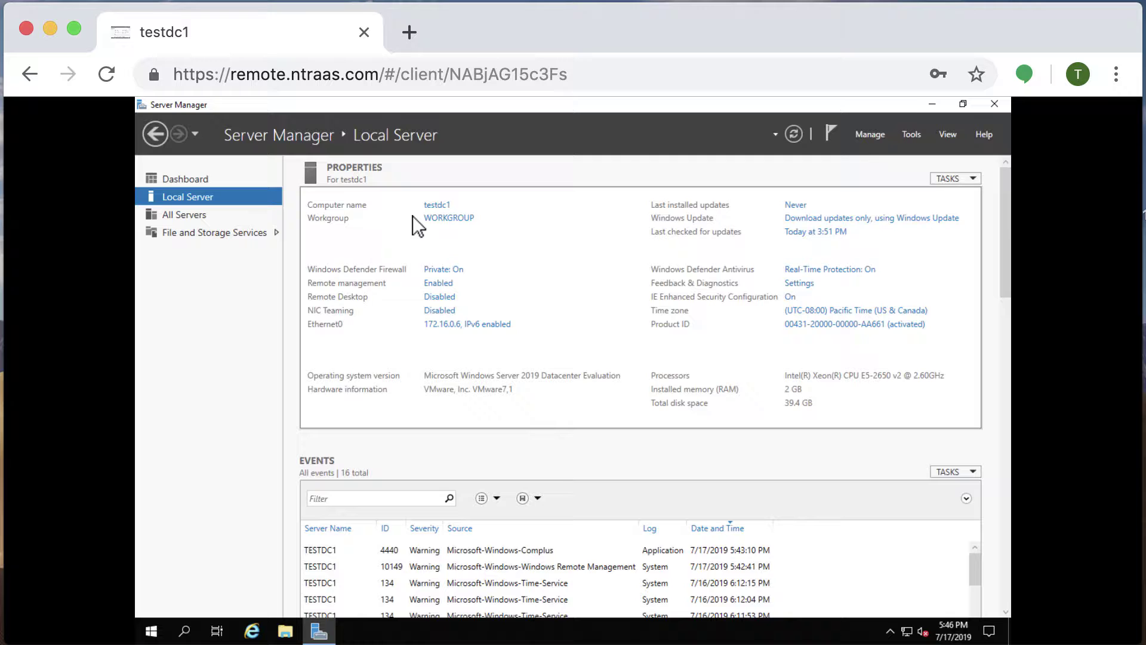
click(876, 134)
click(882, 149)
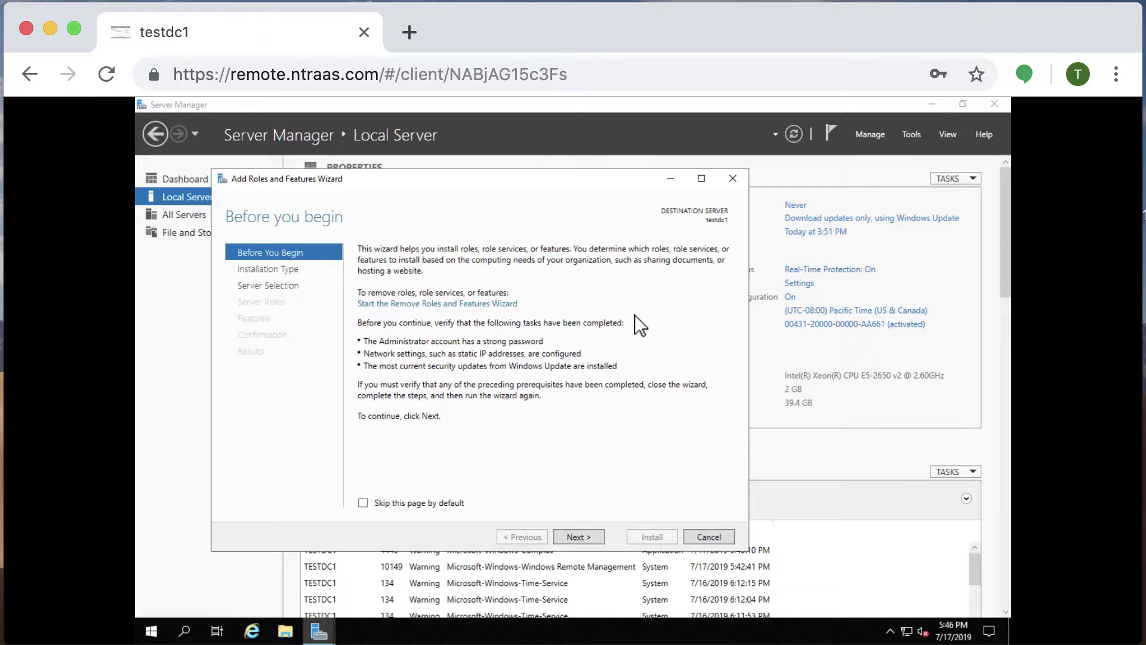
Choose role-based installation on testdc1 and add Active Directory Domain Services with its features
click(576, 536)
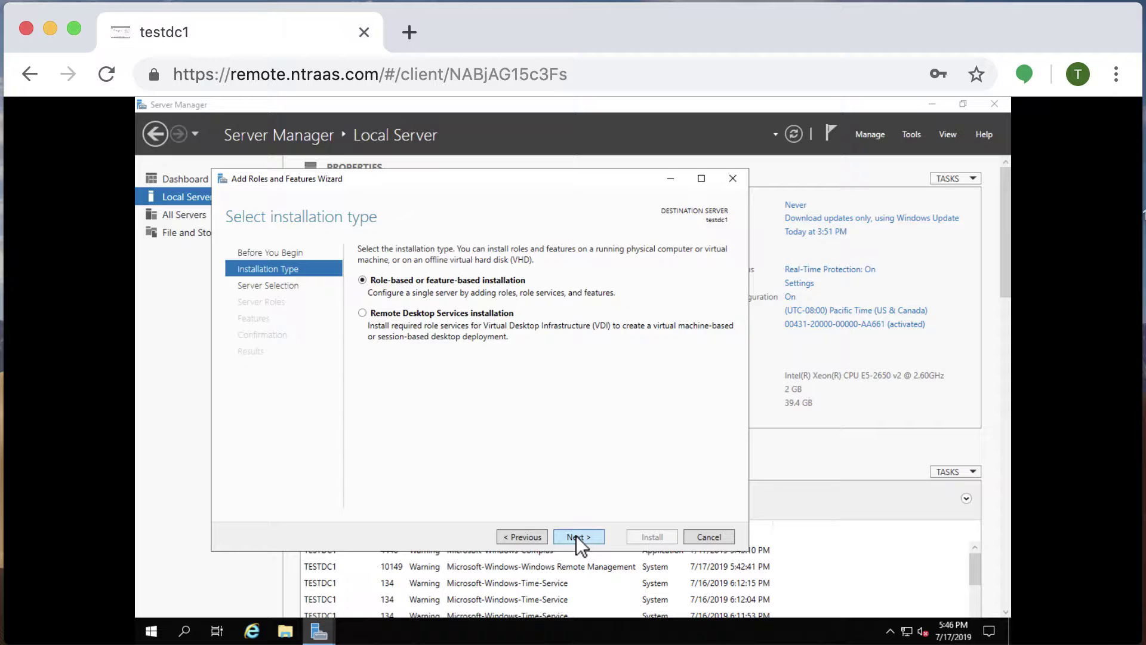
click(575, 535)
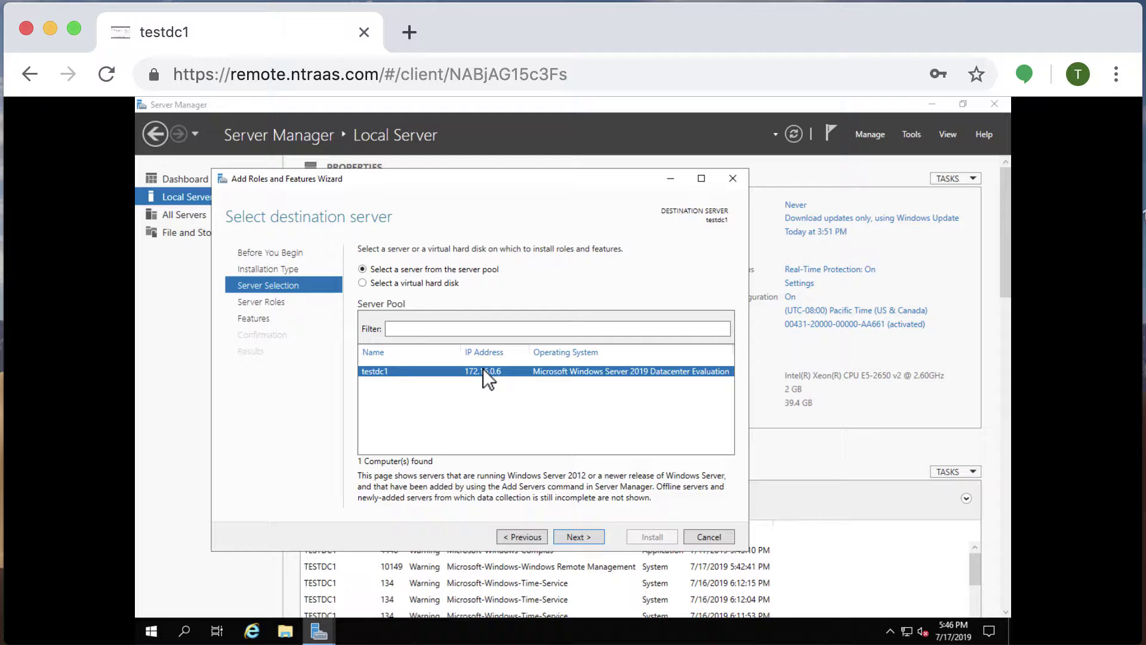
click(578, 532)
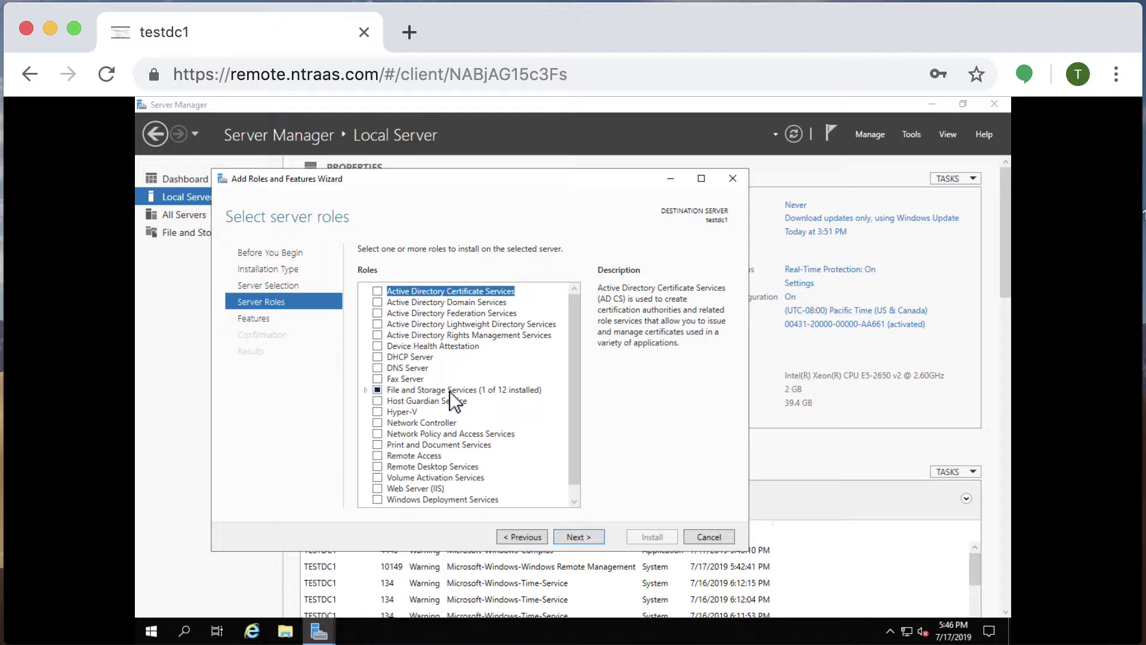
click(377, 301)
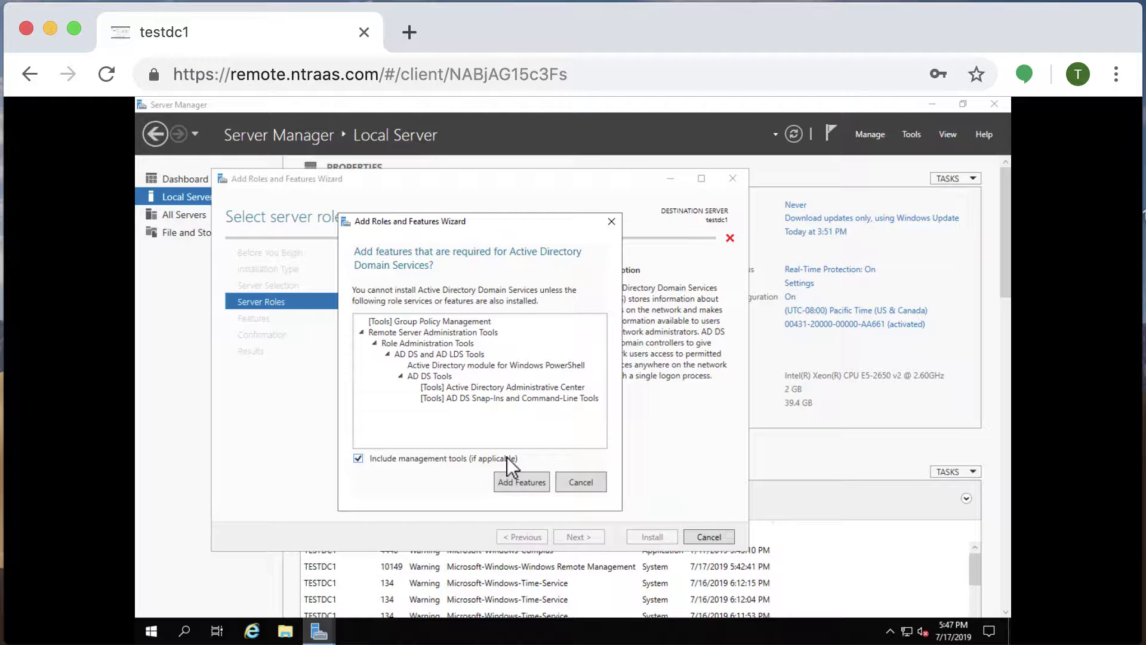
click(518, 484)
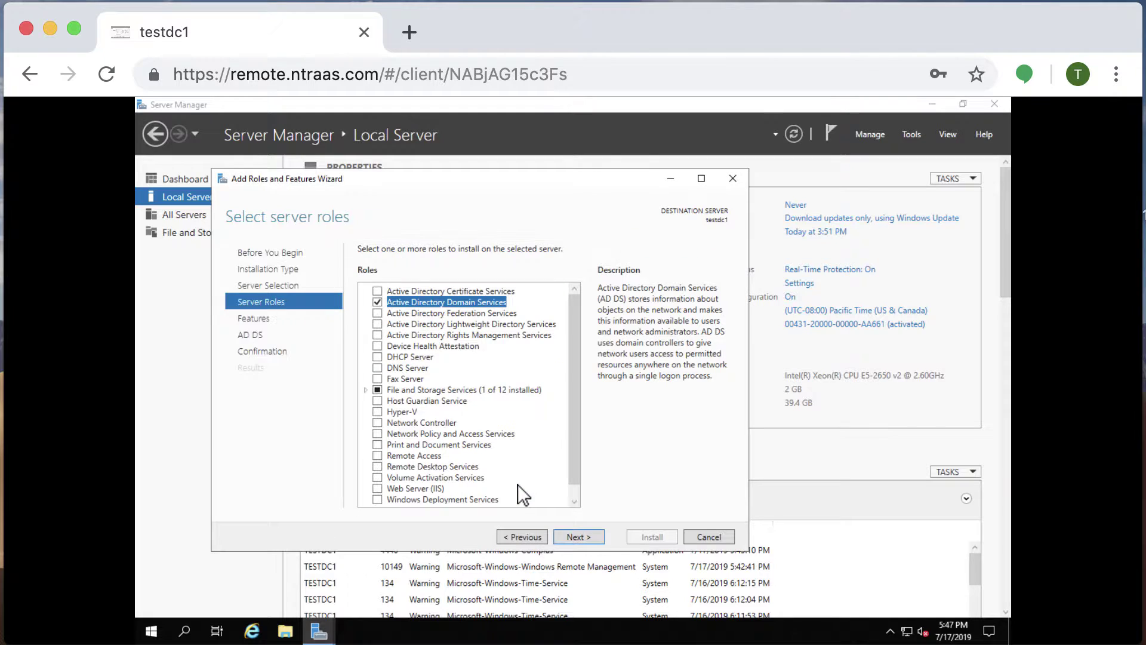
On Select features, inspect Group Policy Management and the AD DS and AD LDS Tools entries
click(585, 536)
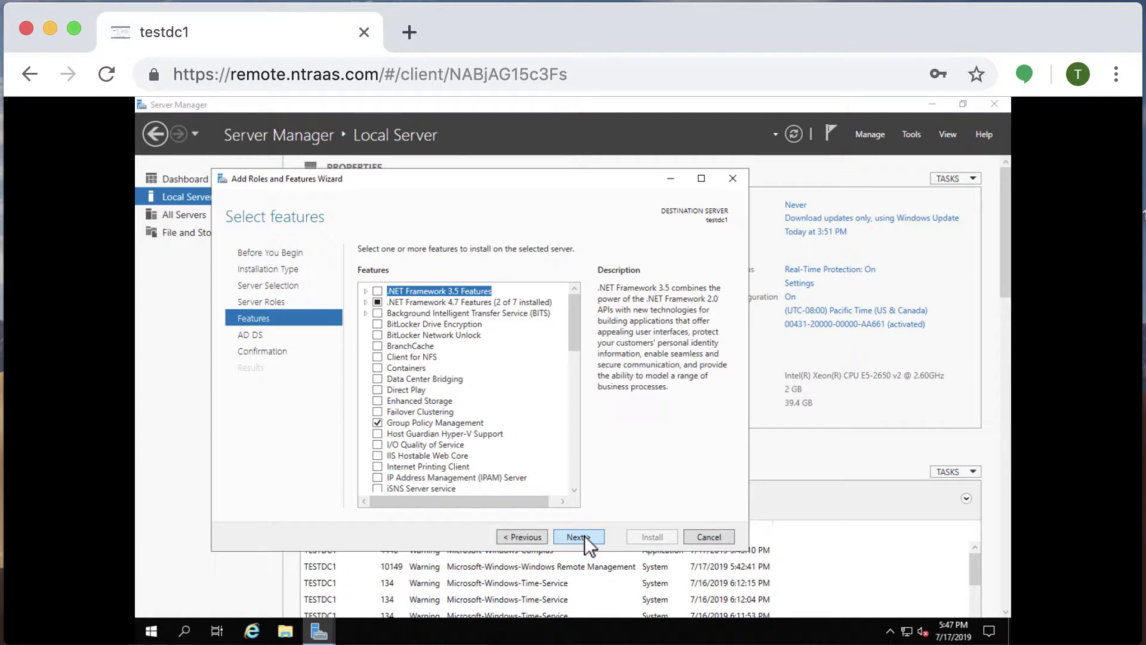
click(446, 422)
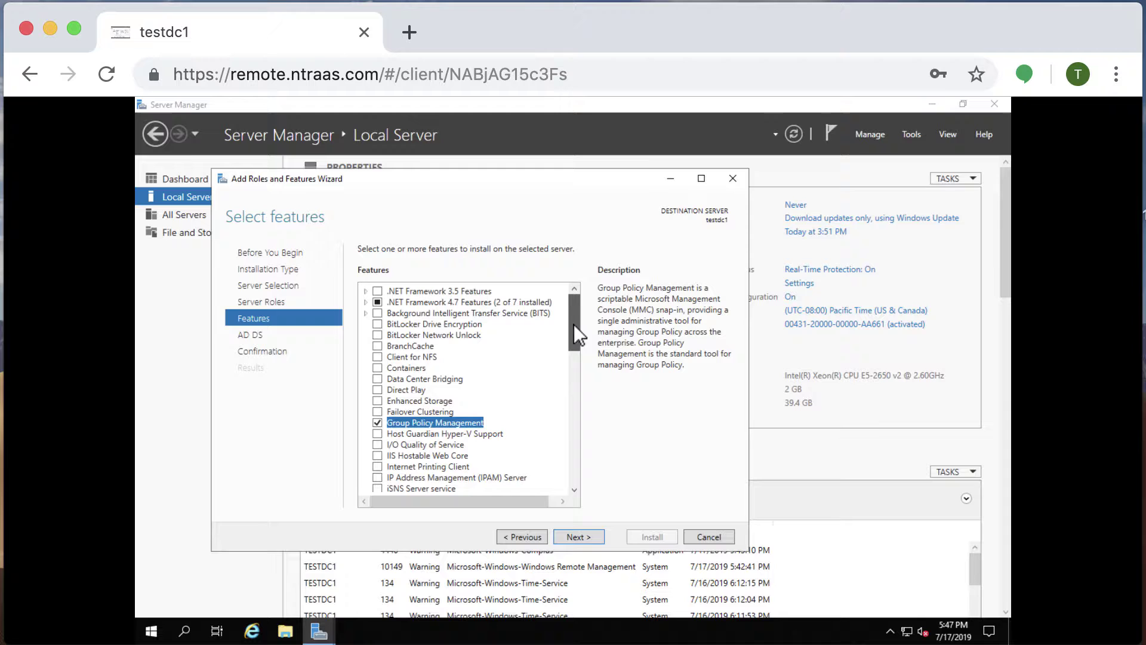
drag(574, 324, 571, 403)
click(366, 356)
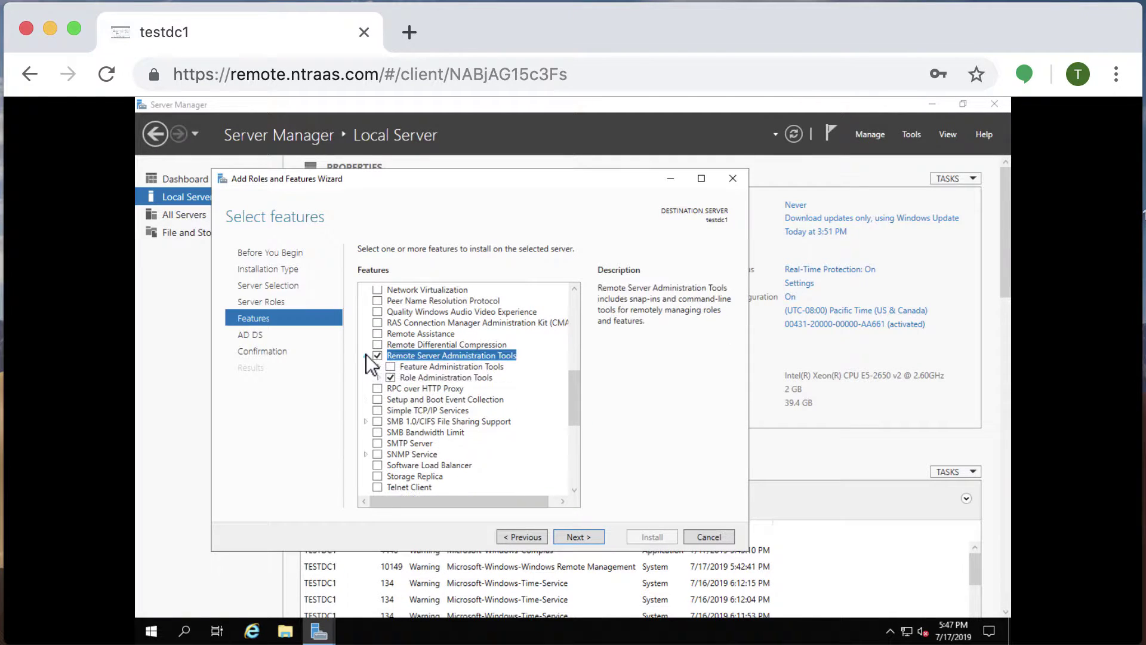
click(378, 377)
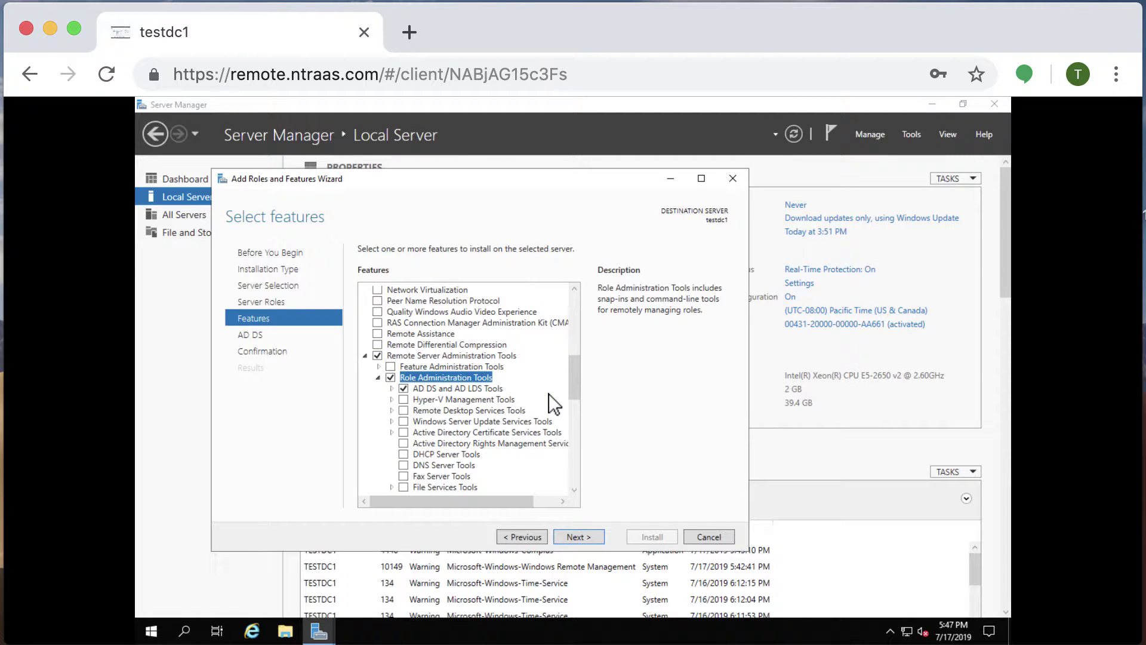
click(390, 388)
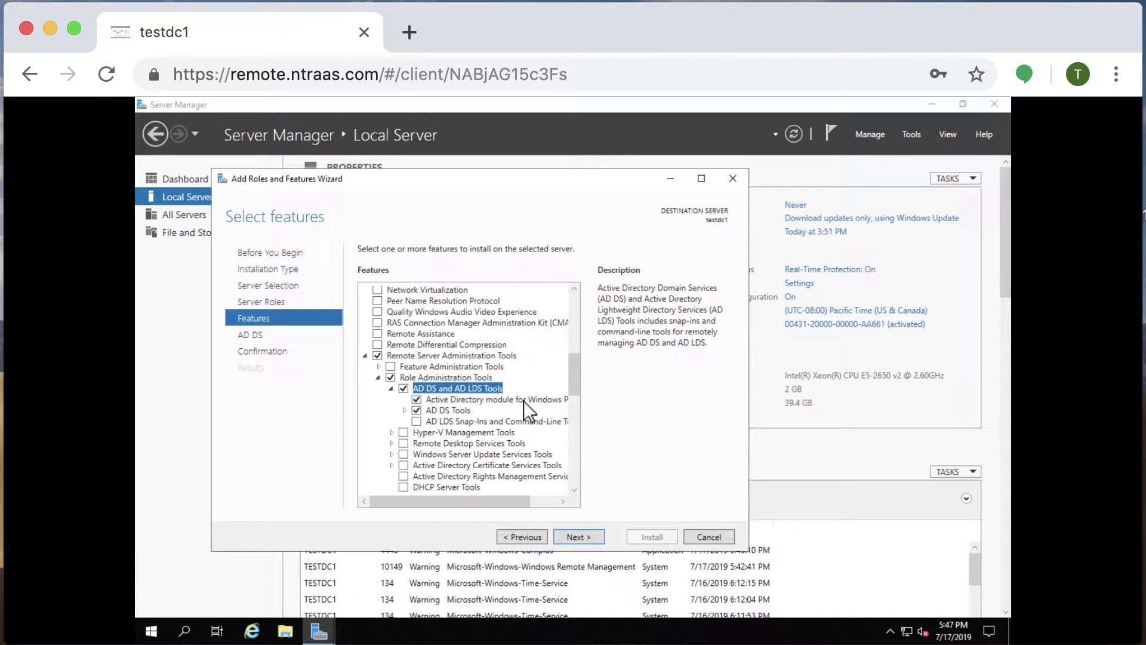
click(365, 356)
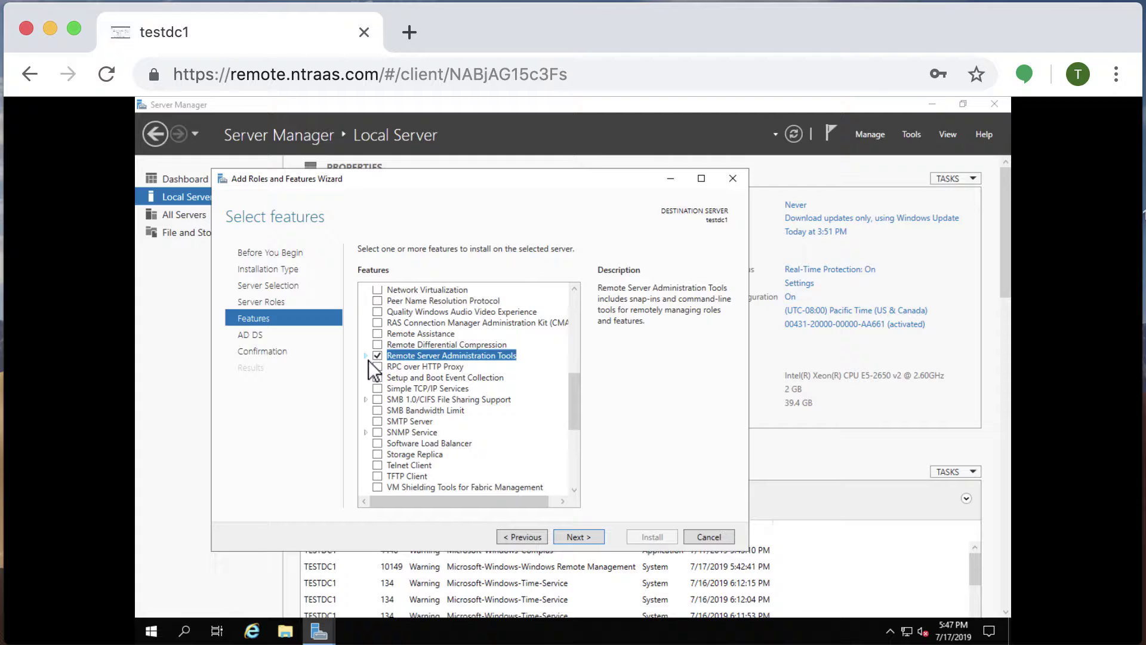
scroll(468, 356, up, 7)
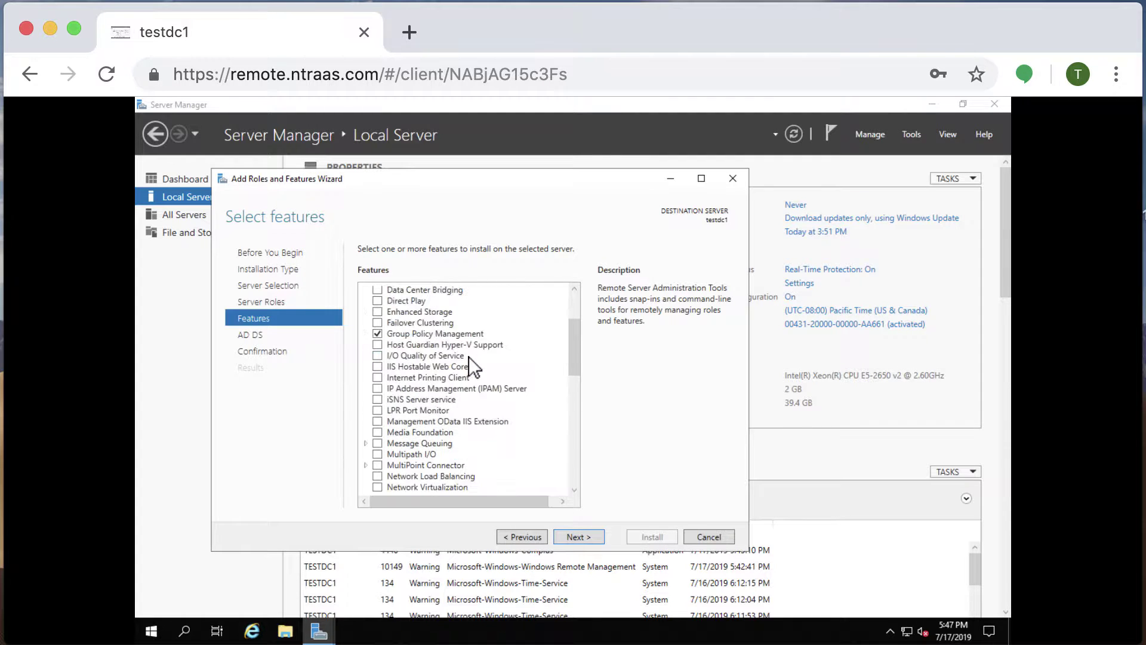
Advance from Select features to the Active Directory Domain Services information page
click(578, 538)
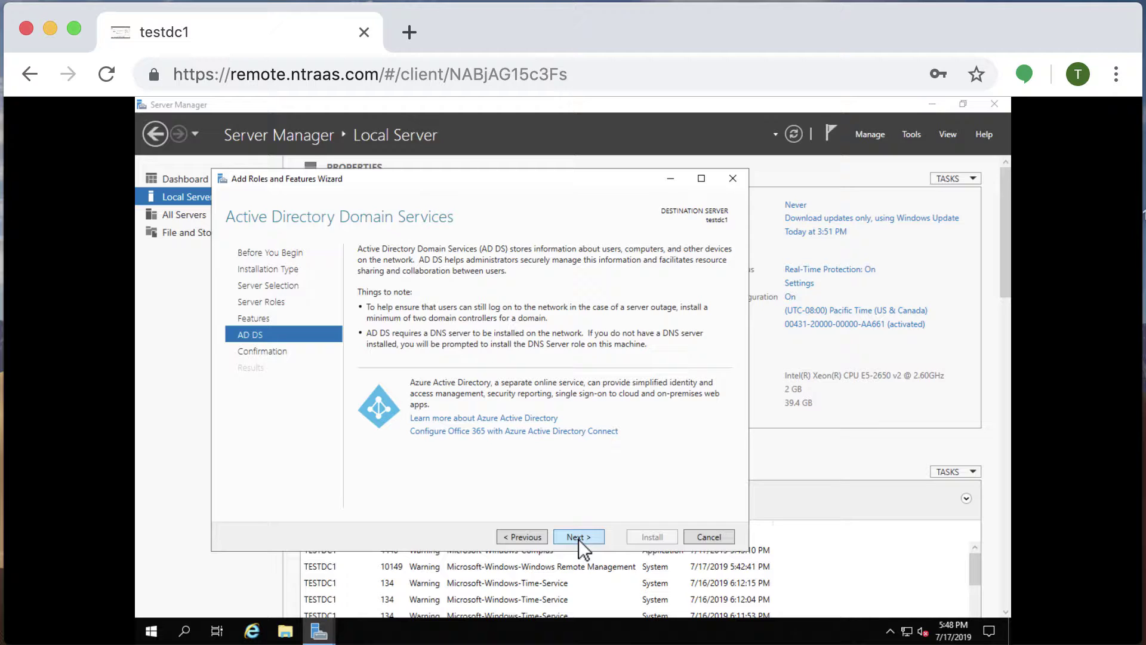
Reach Confirm installation selections, declining automatic restart when prompted
click(578, 539)
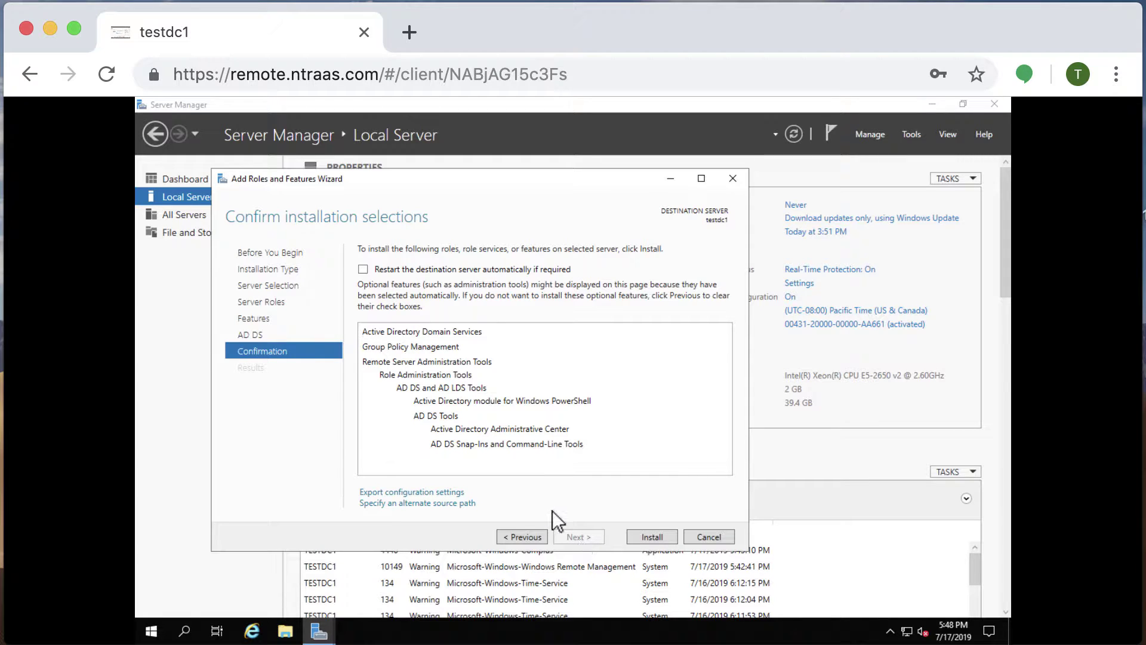
click(363, 270)
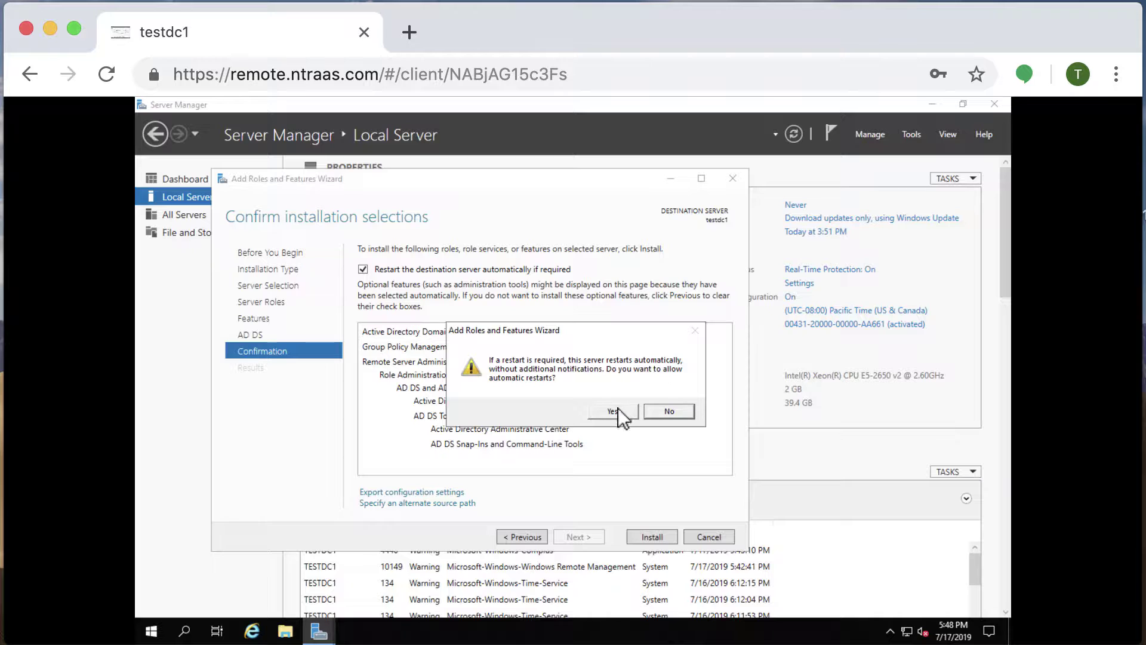
click(674, 413)
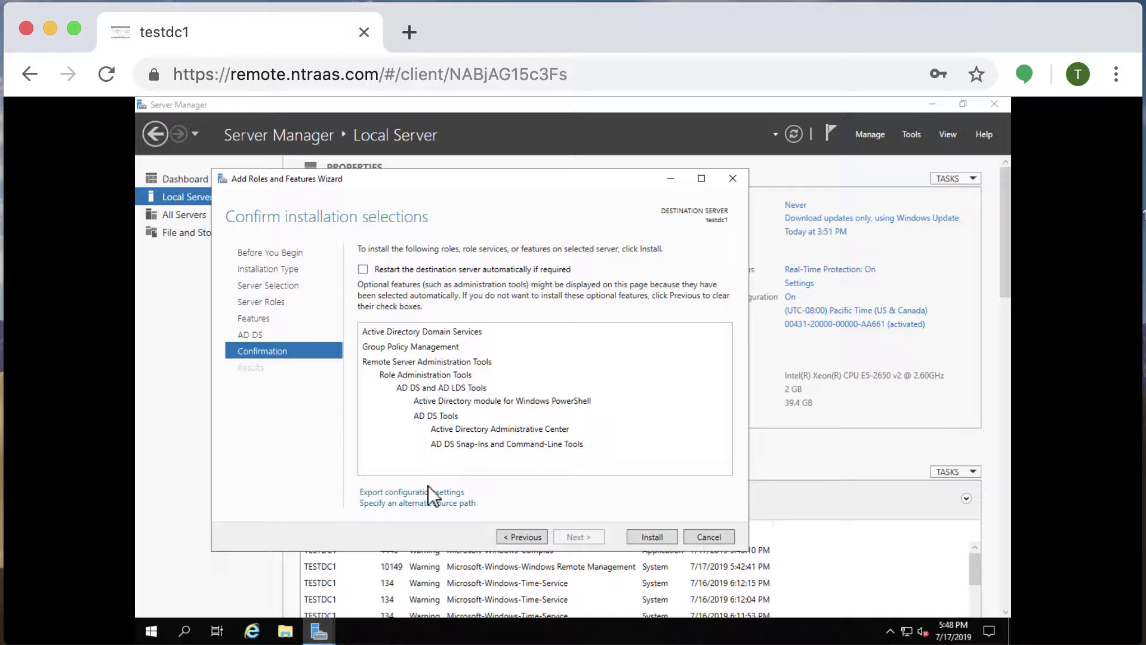
Export the installation configuration as DeploymentConfigTemplate XML to the Desktop
click(401, 491)
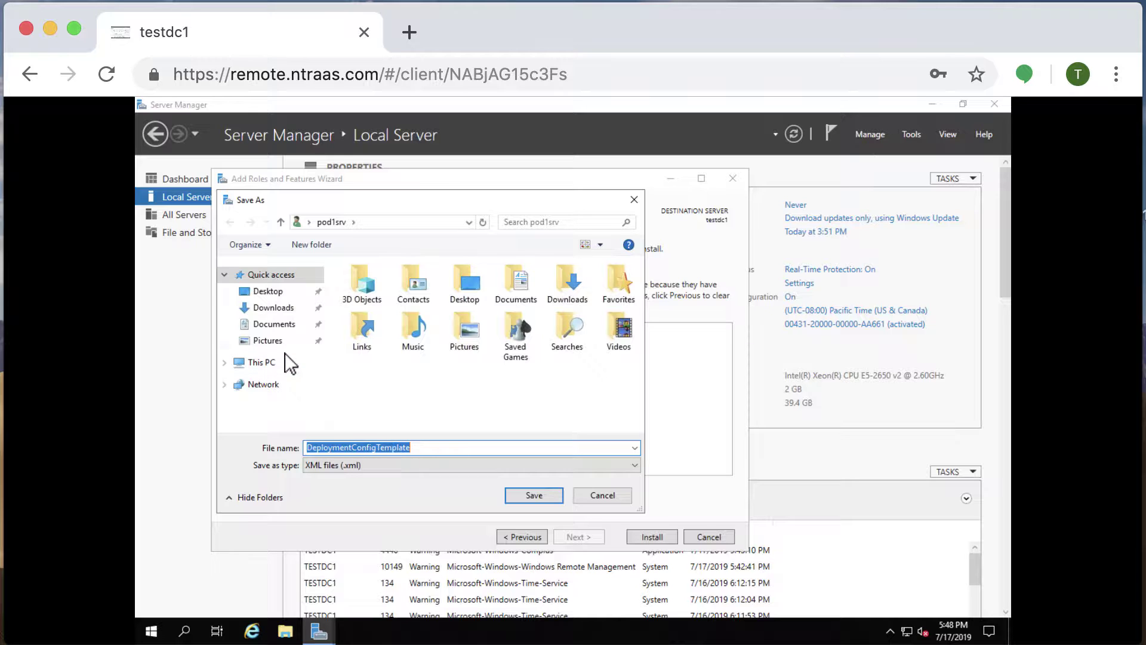
click(275, 291)
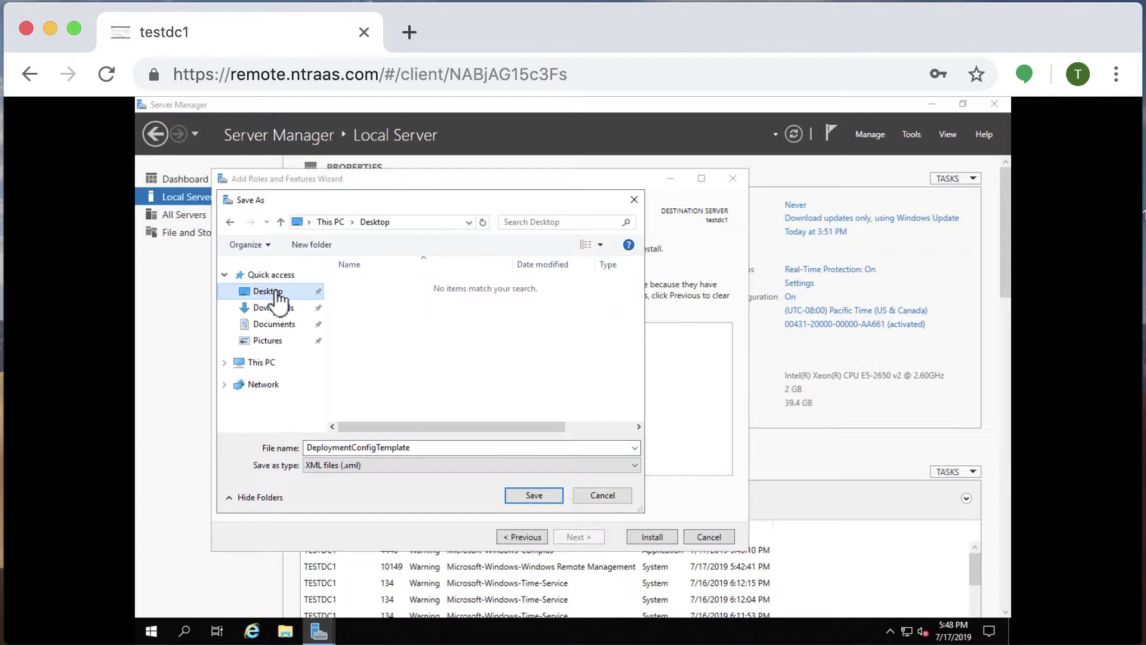
click(538, 499)
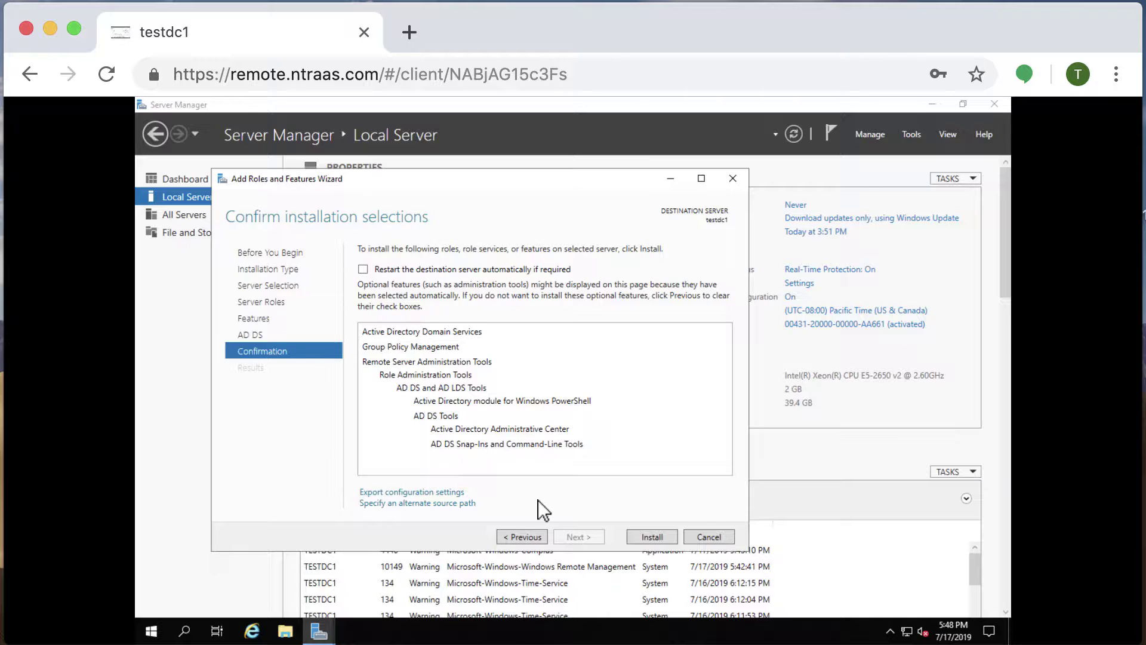
Start the AD DS installation and open DeploymentConfigTemplate from the desktop in Notepad
click(652, 537)
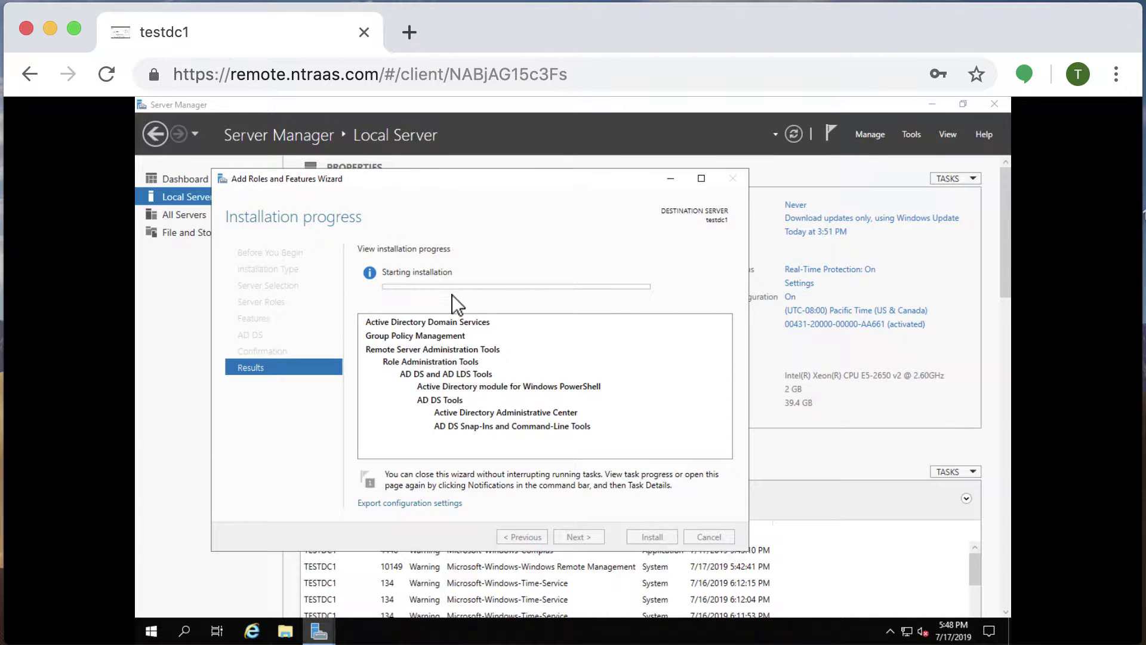
click(671, 178)
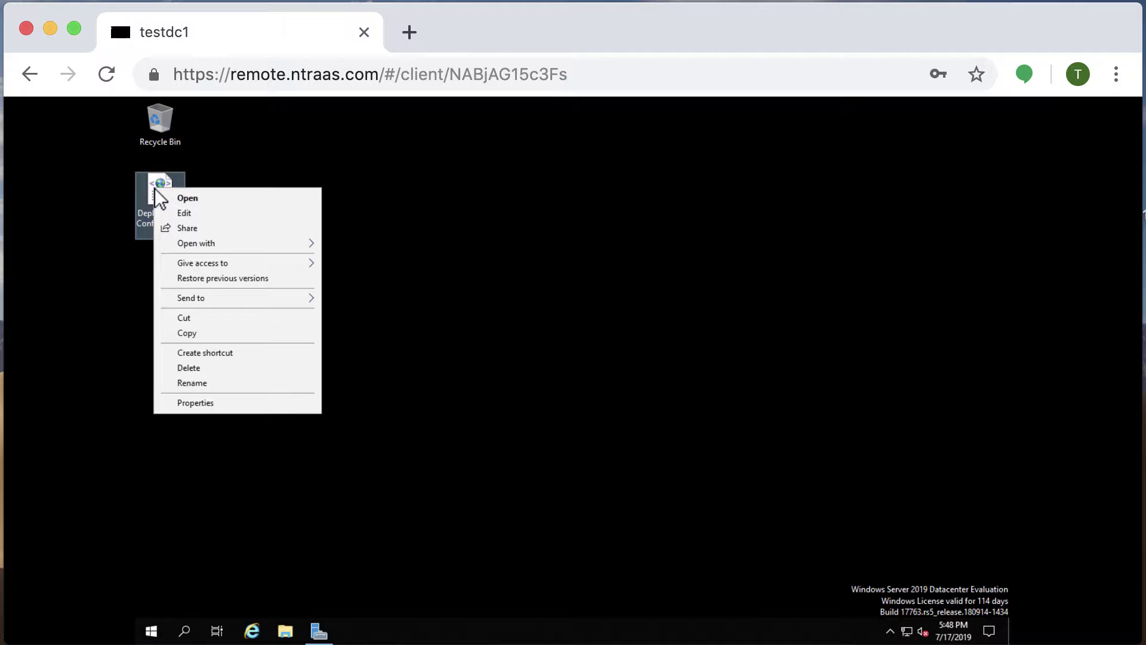
click(200, 213)
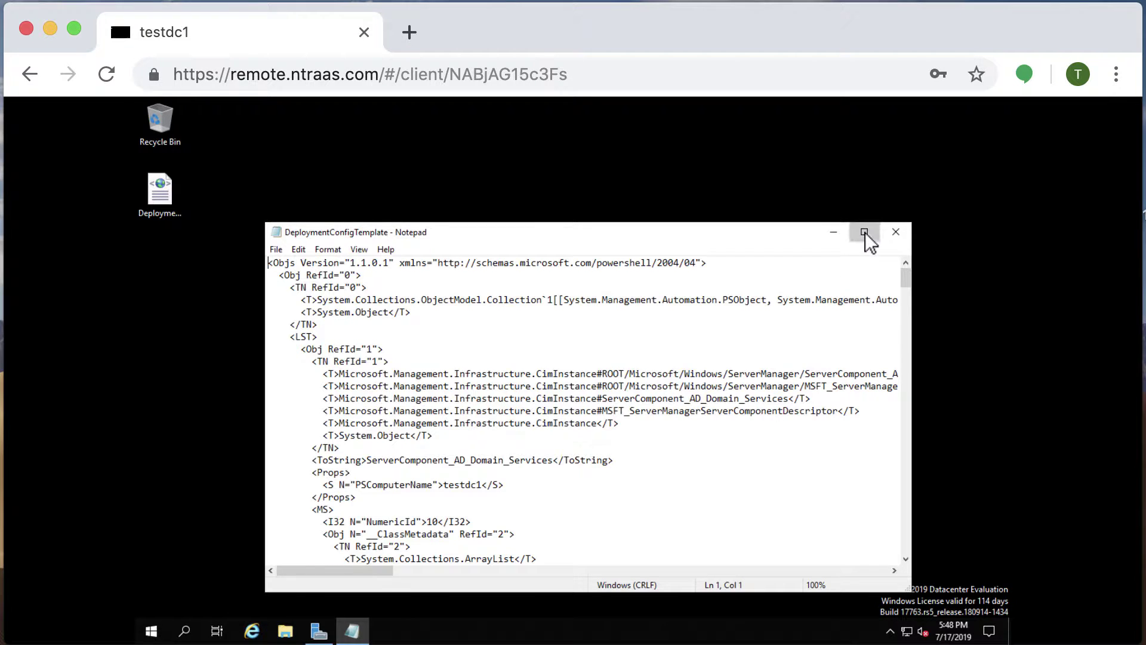
Maximize Notepad, scroll through the XML component entries, then close the file
click(868, 233)
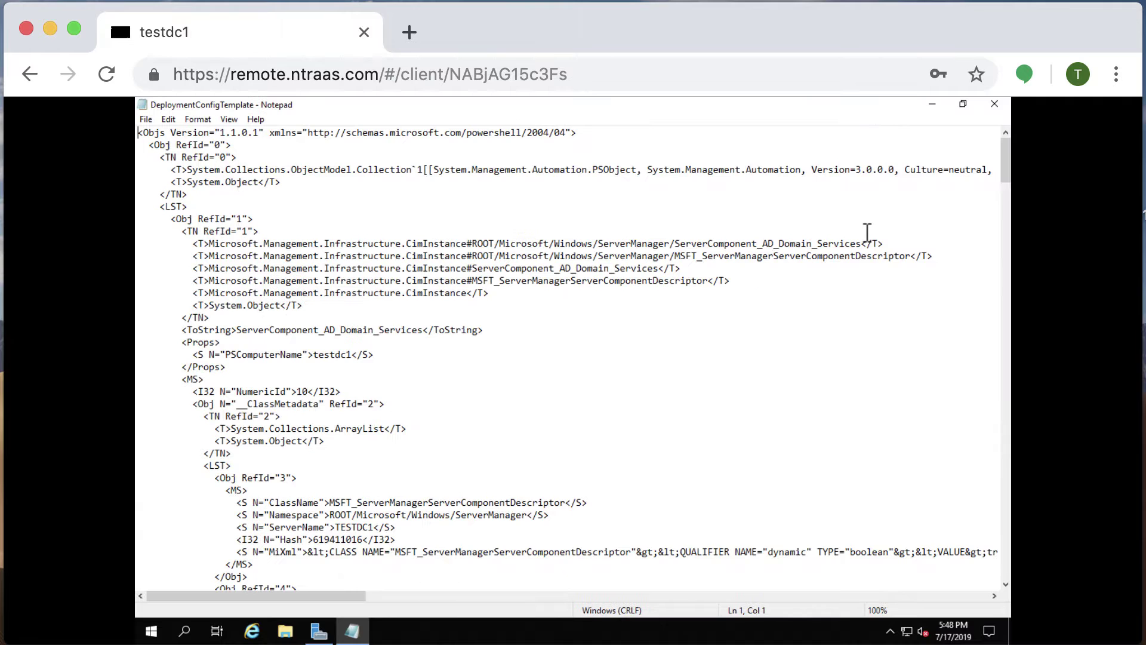
click(580, 325)
scroll(581, 325, down, 1)
scroll(581, 325, down, 1)
scroll(581, 326, down, 2)
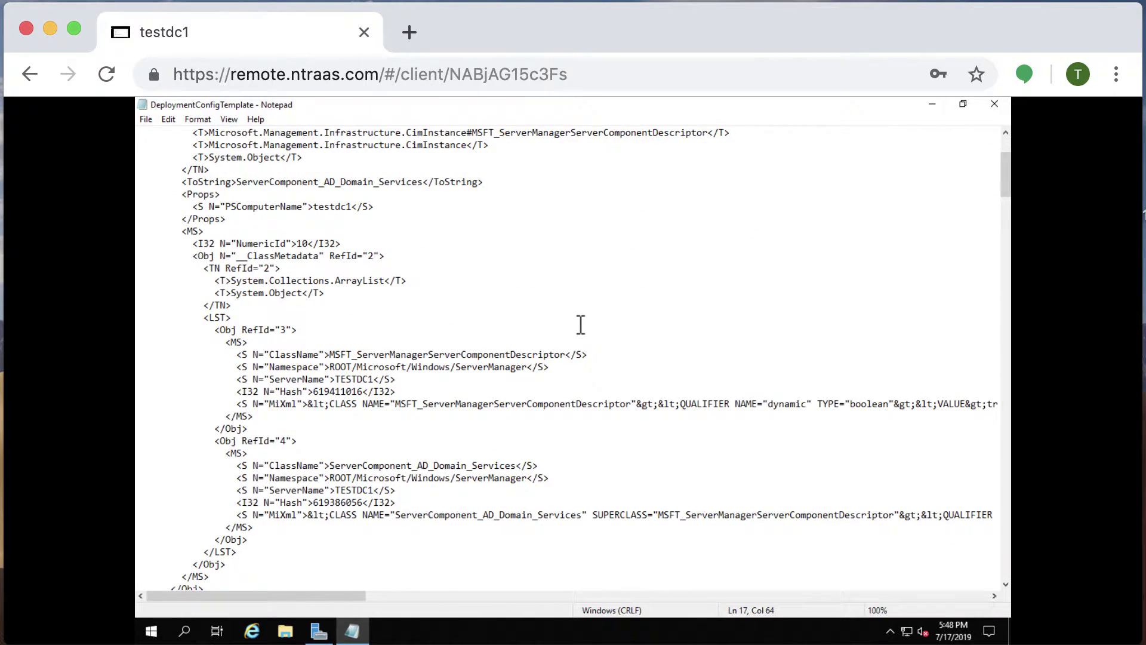
scroll(581, 325, down, 2)
scroll(581, 325, down, 2)
scroll(581, 326, down, 1)
scroll(580, 325, down, 3)
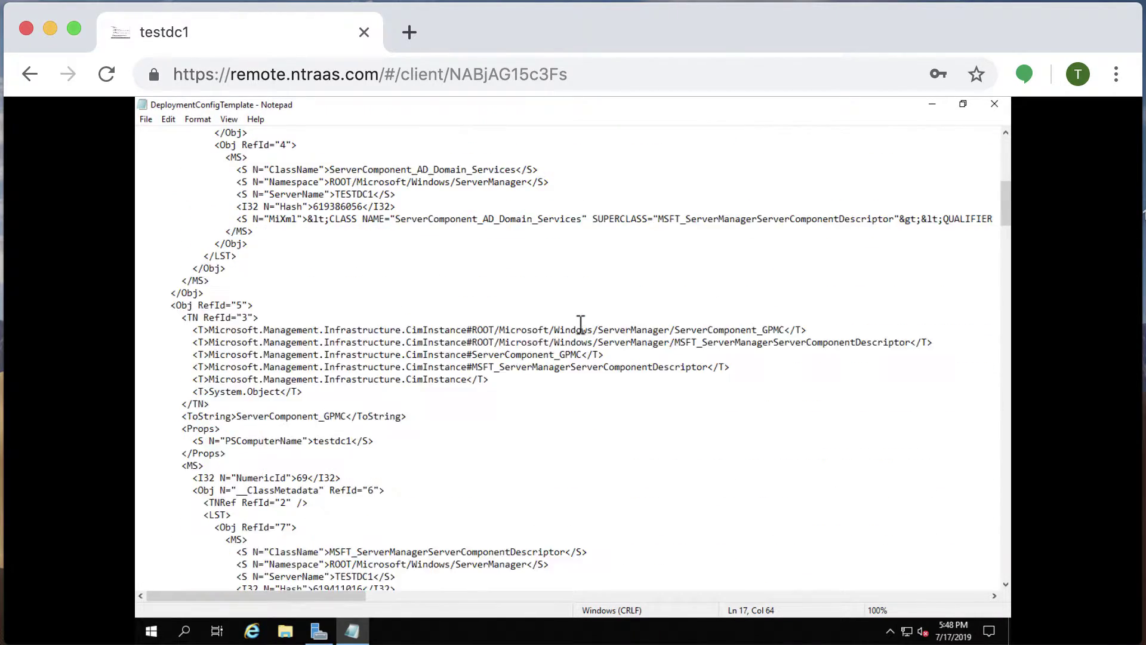
scroll(581, 325, down, 6)
scroll(581, 325, down, 1)
scroll(581, 325, down, 10)
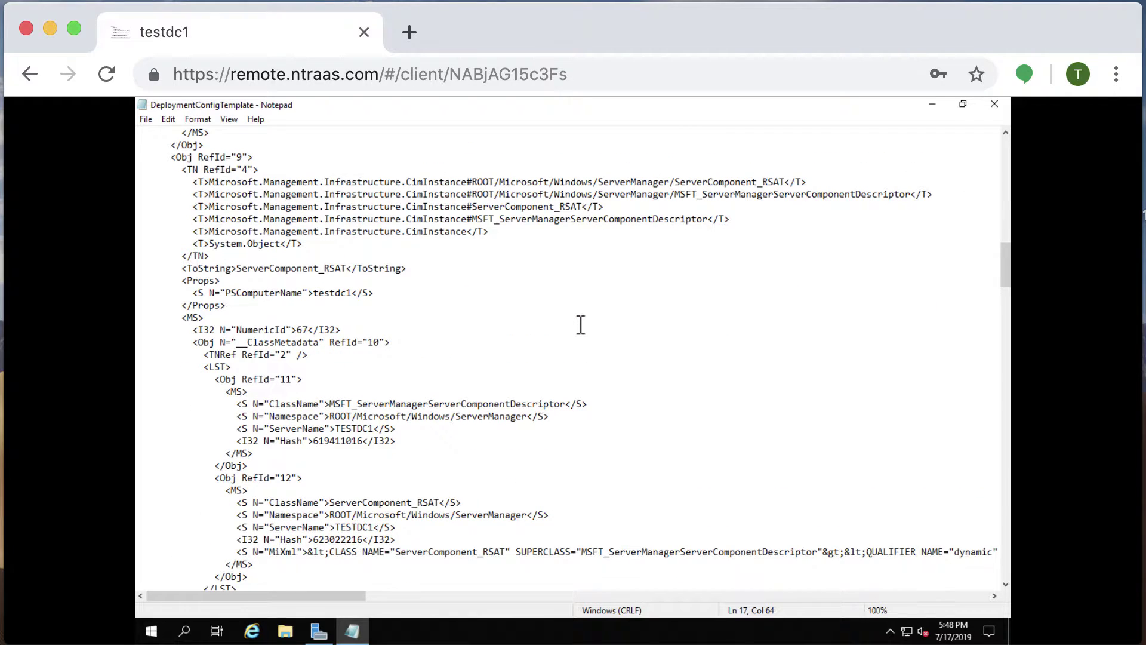
scroll(580, 326, down, 13)
scroll(581, 326, down, 8)
scroll(581, 325, down, 5)
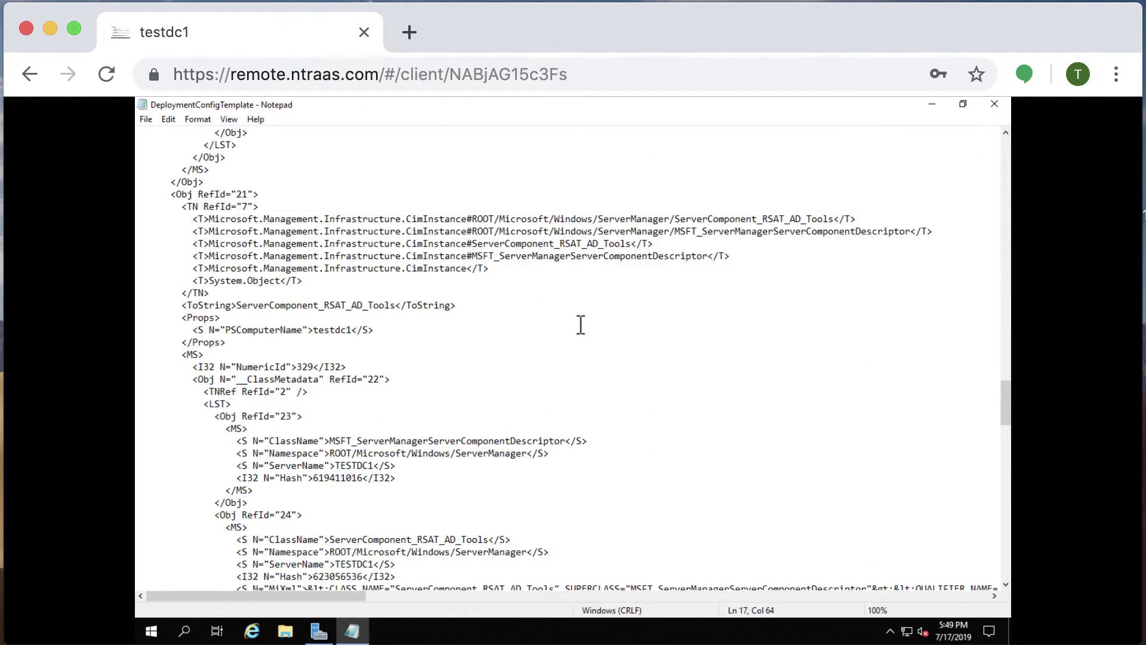
scroll(581, 325, down, 10)
scroll(581, 325, down, 4)
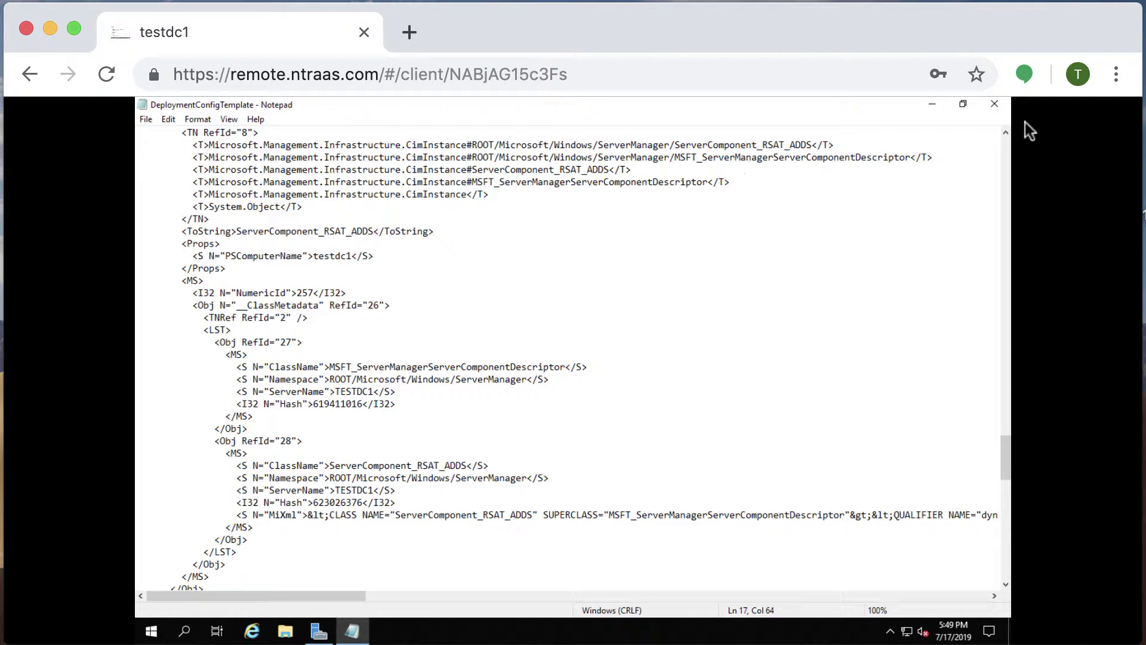
click(1002, 106)
Bring the installation wizard back and start promoting testdc1 to a domain controller
click(318, 631)
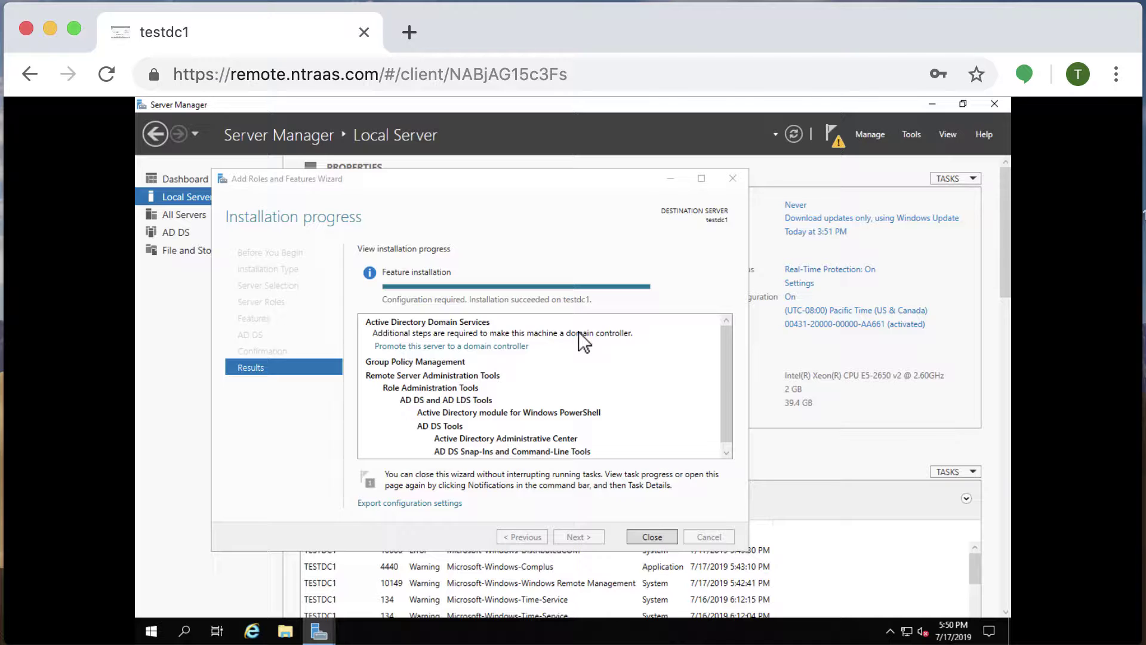
click(464, 346)
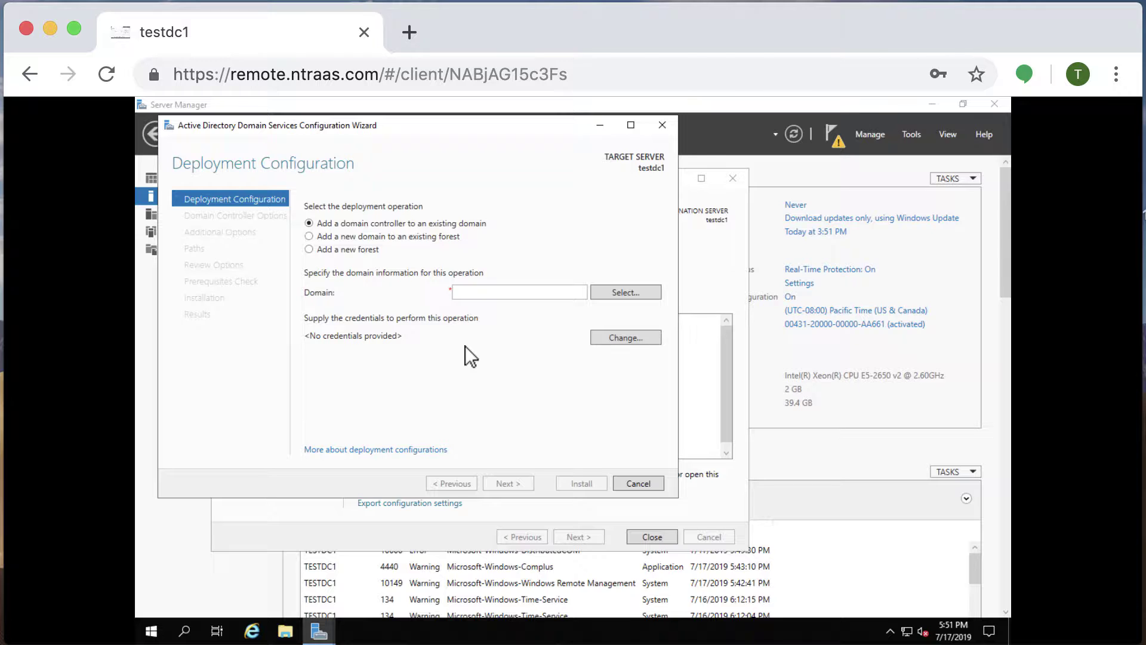
Choose Add a new forest and enter test.local as the root domain name
click(309, 250)
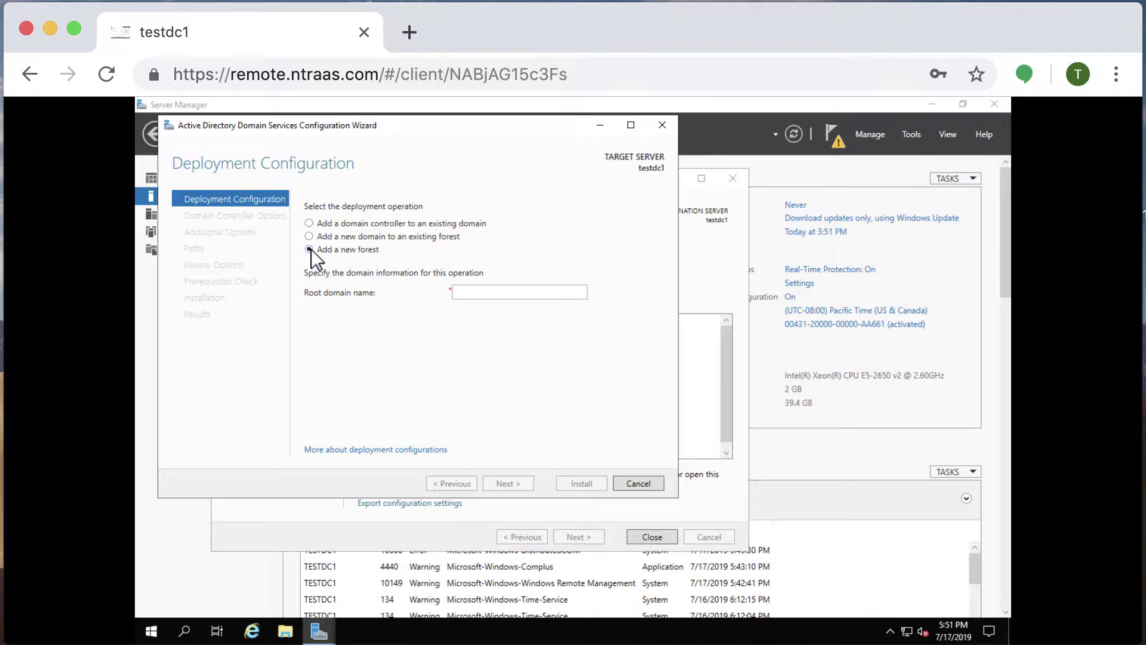
click(499, 293)
text(test.lo)
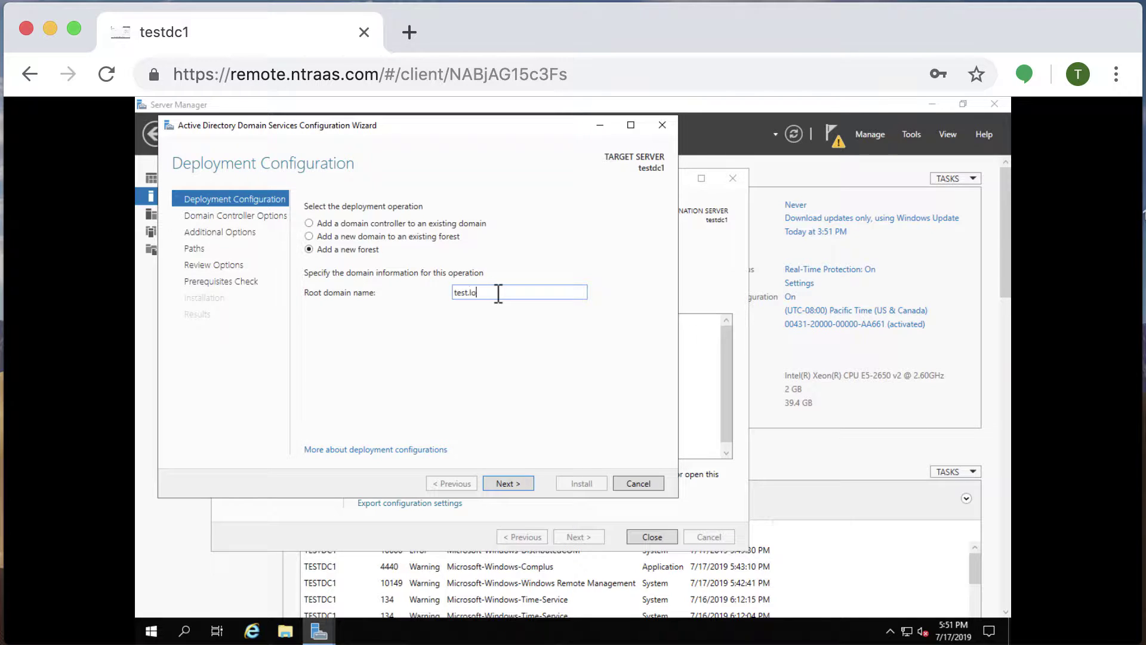
text(cal)
On Domain Controller Options, keep Windows Server 2016 forest and domain functional levels
click(506, 485)
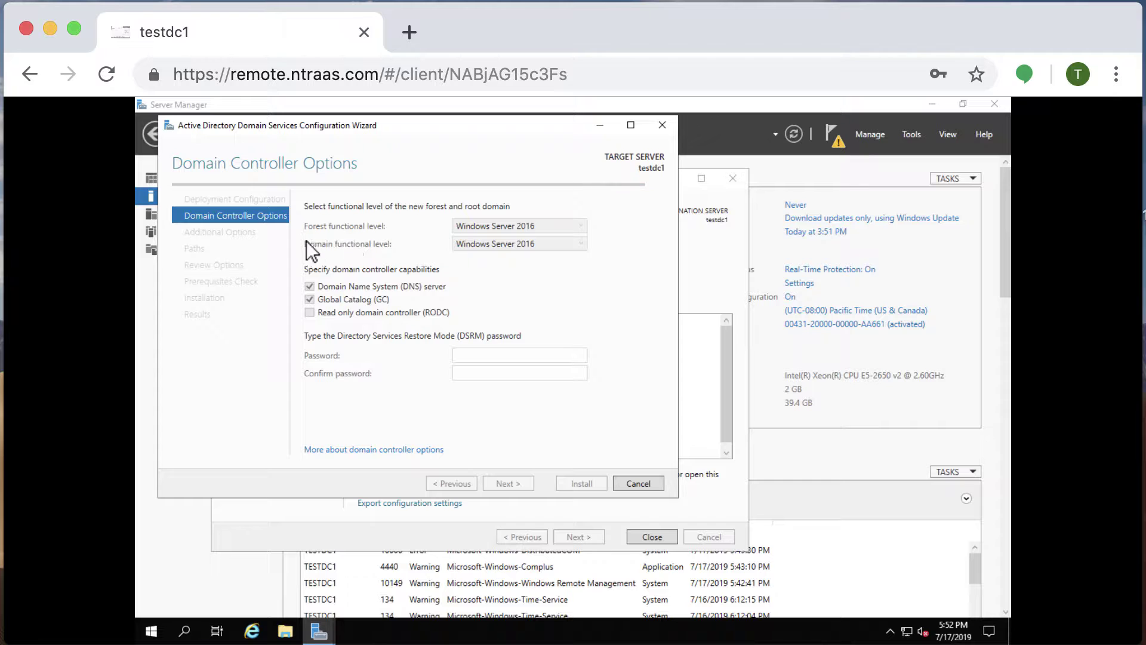
click(529, 228)
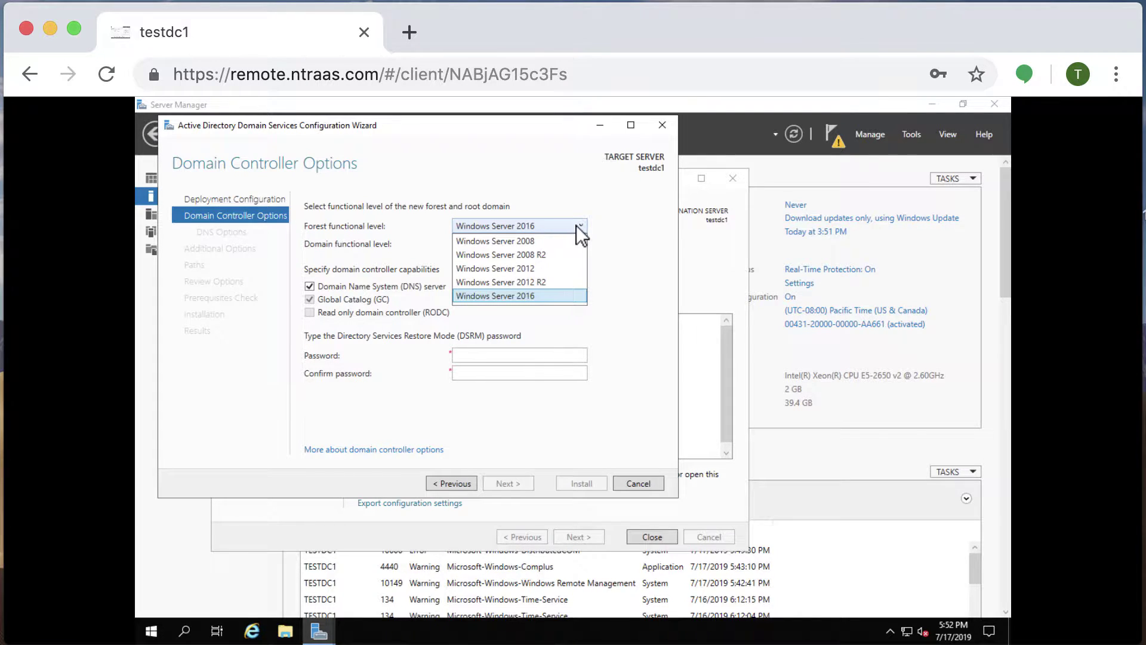
click(575, 225)
click(554, 243)
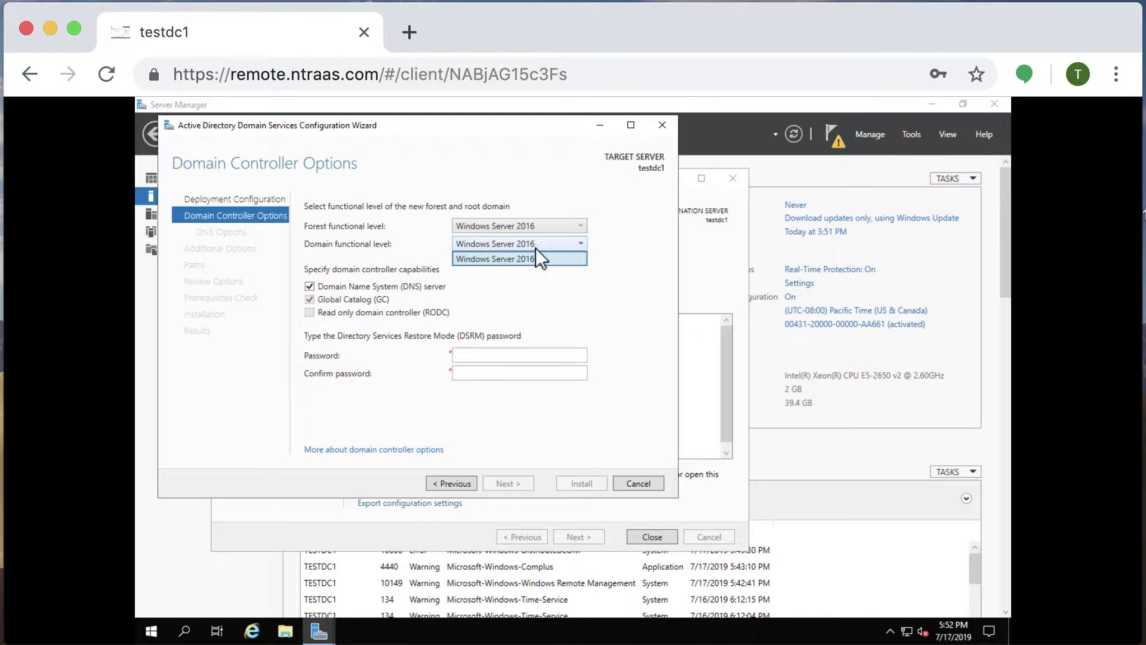
click(532, 248)
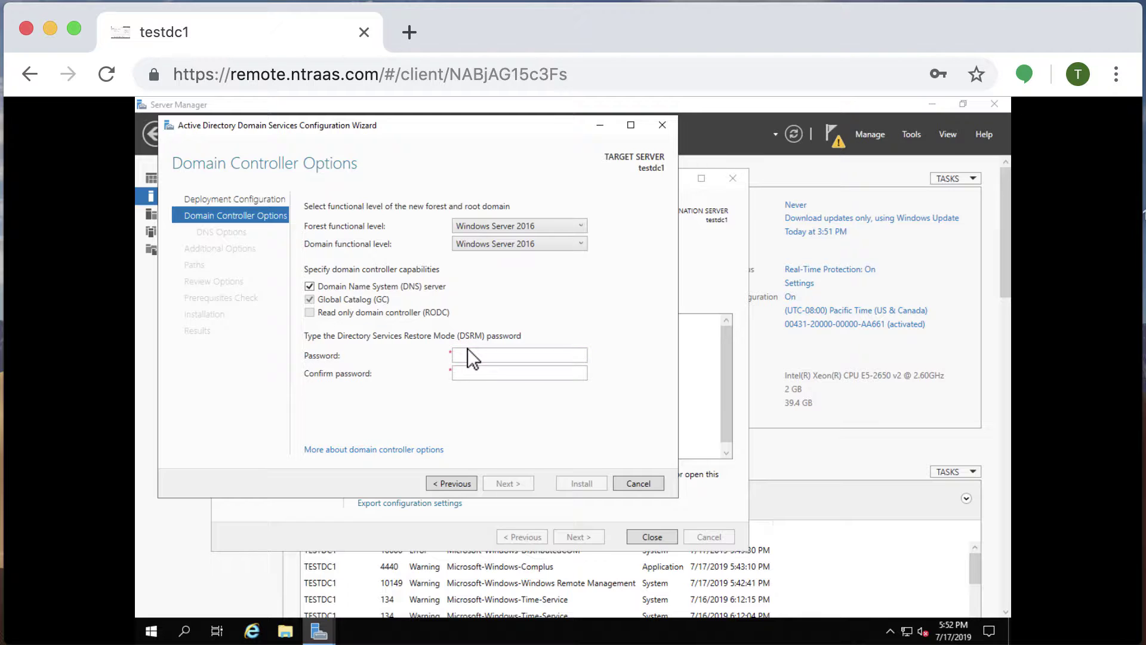
click(489, 355)
key(Tab)
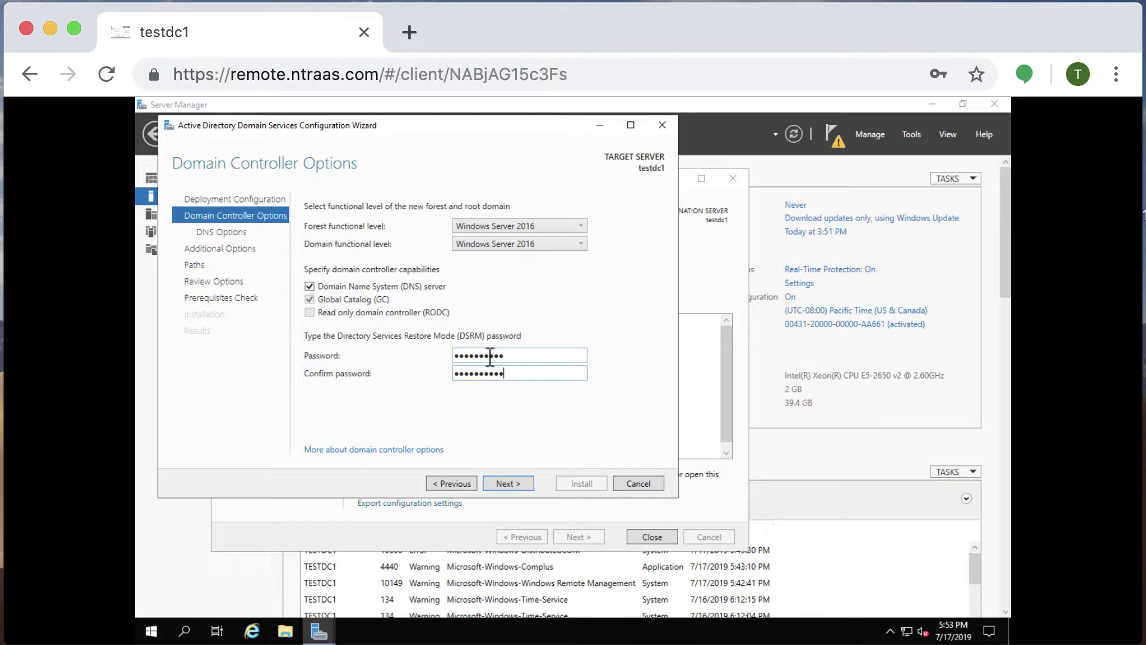
Pass DNS Options without creating a DNS delegation, reaching Additional Options
click(513, 481)
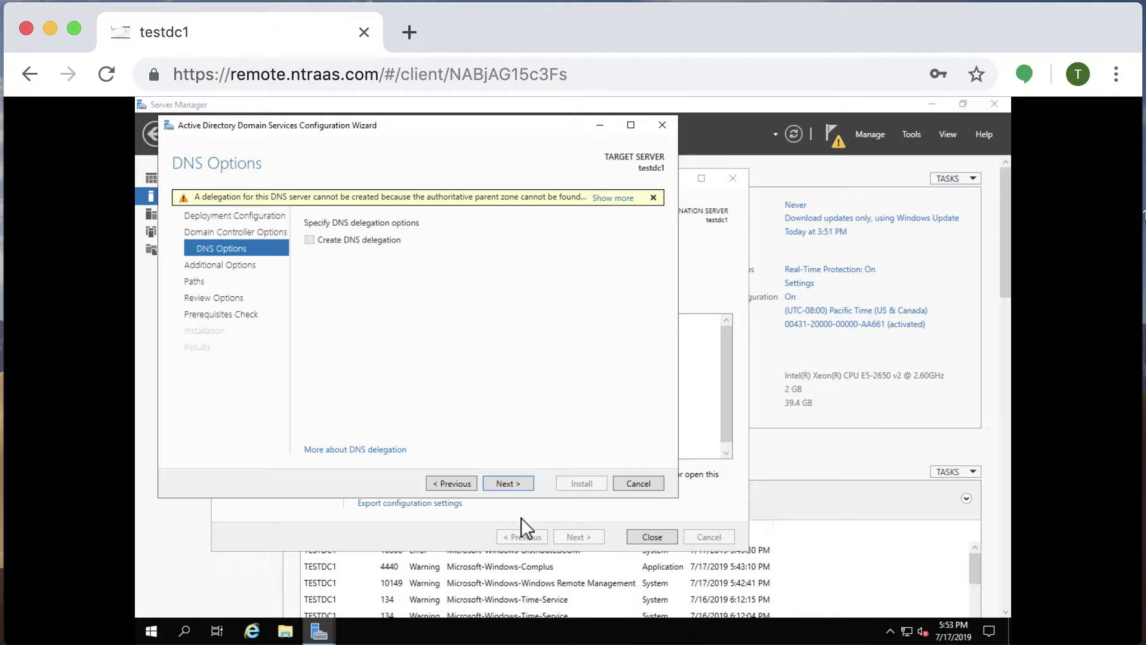
click(495, 480)
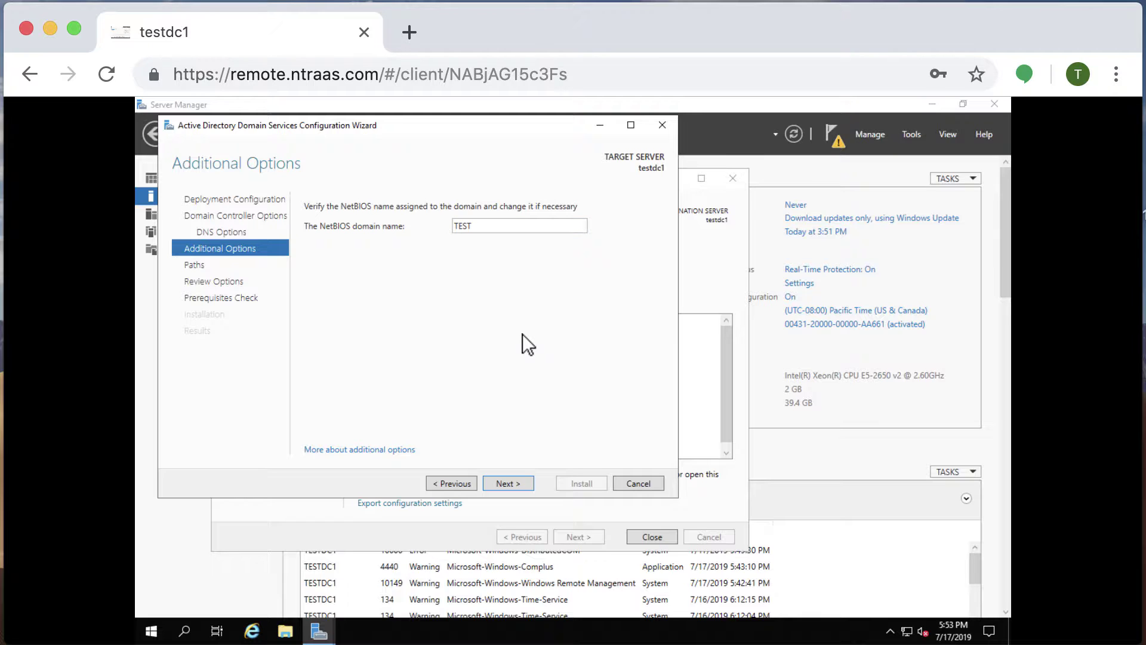
Keep the default database, log and SYSVOL paths and reach Review Options
click(501, 482)
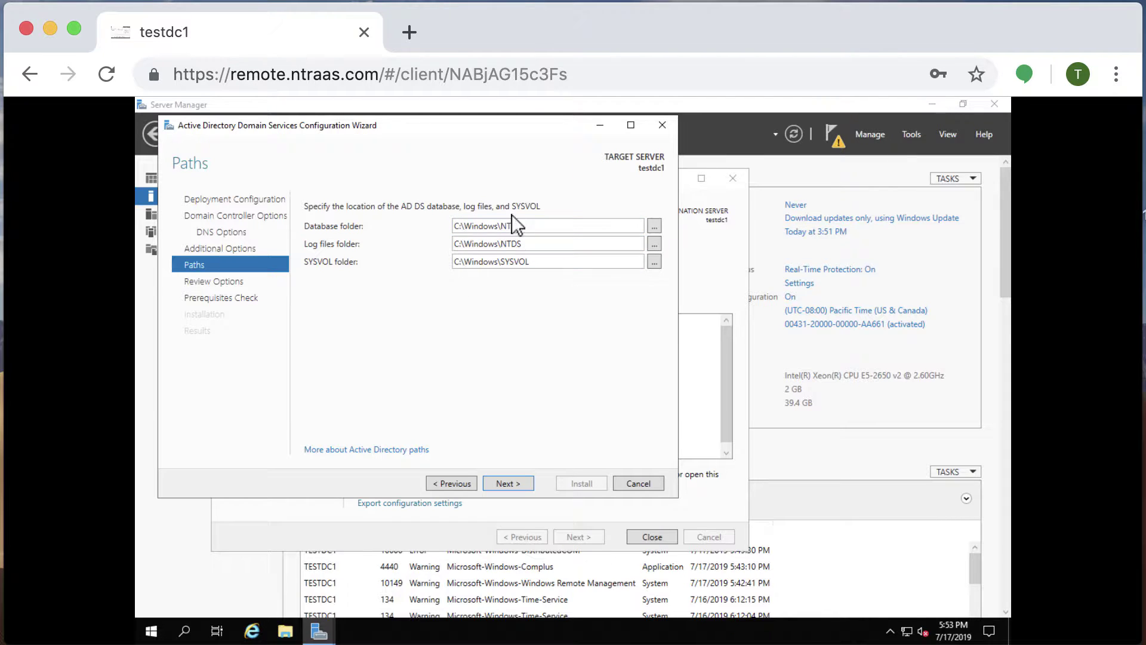
click(506, 483)
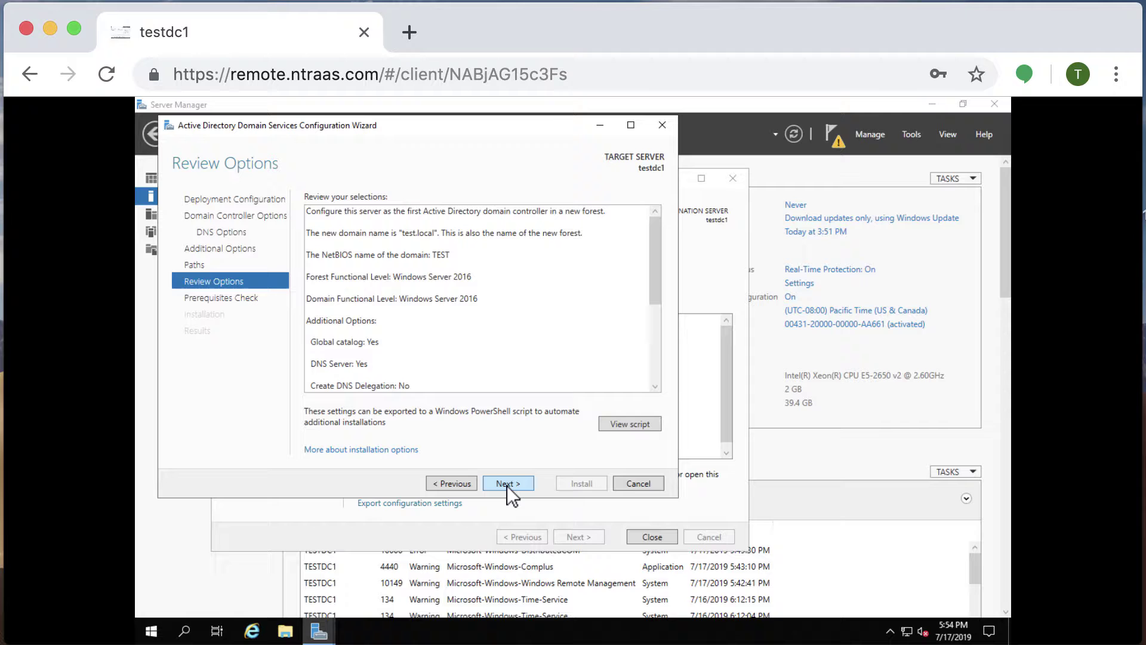
View the generated PowerShell script and select it from Import-Module to the end
click(625, 423)
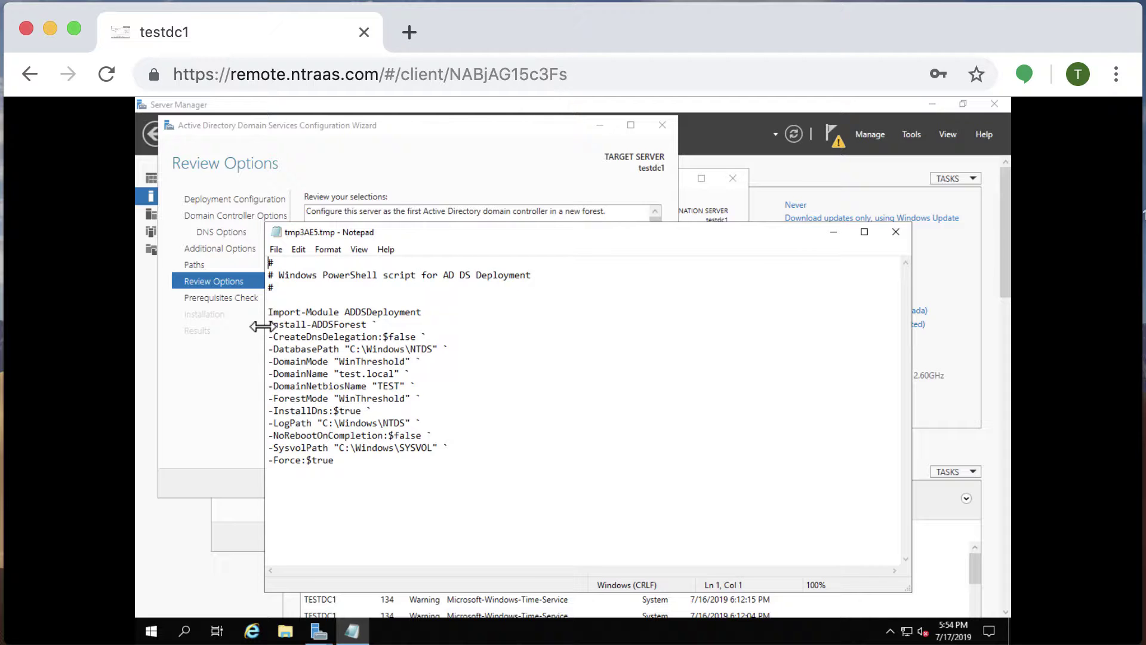
drag(377, 324, 268, 325)
click(385, 361)
drag(269, 311, 357, 475)
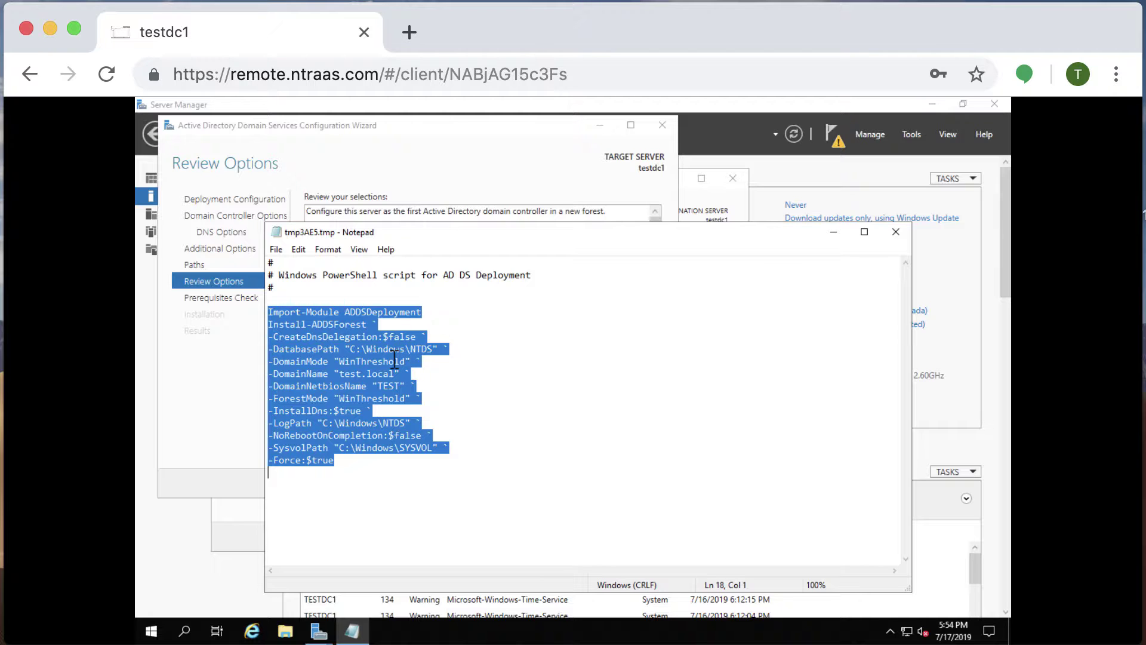
Launch Windows PowerShell from the Start search
click(153, 631)
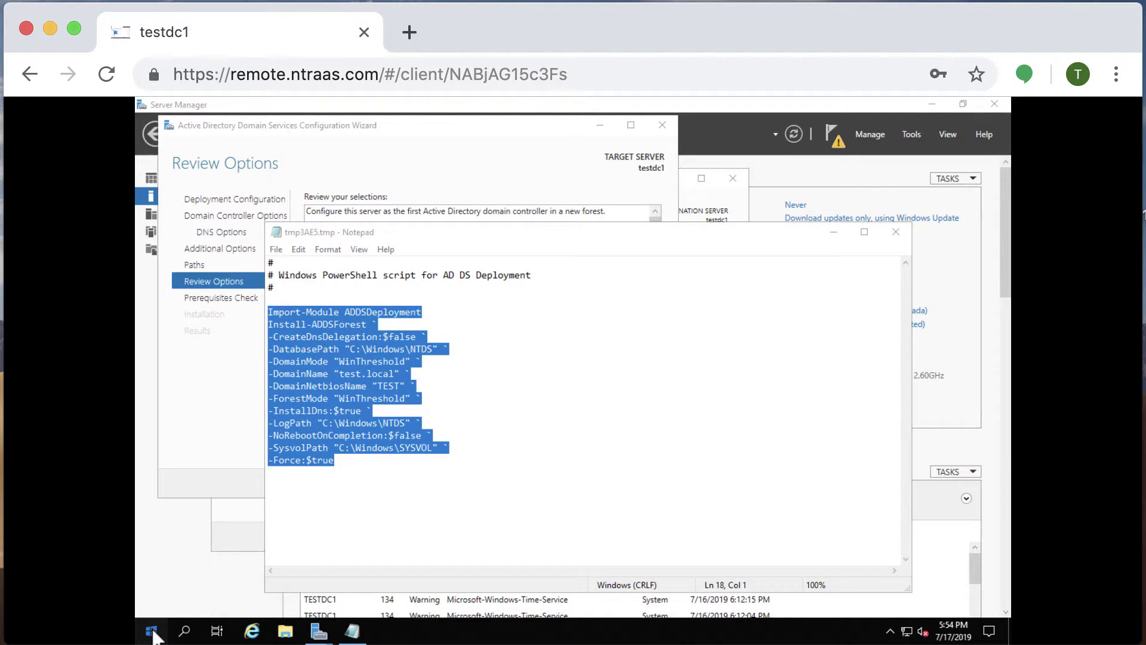
text(power)
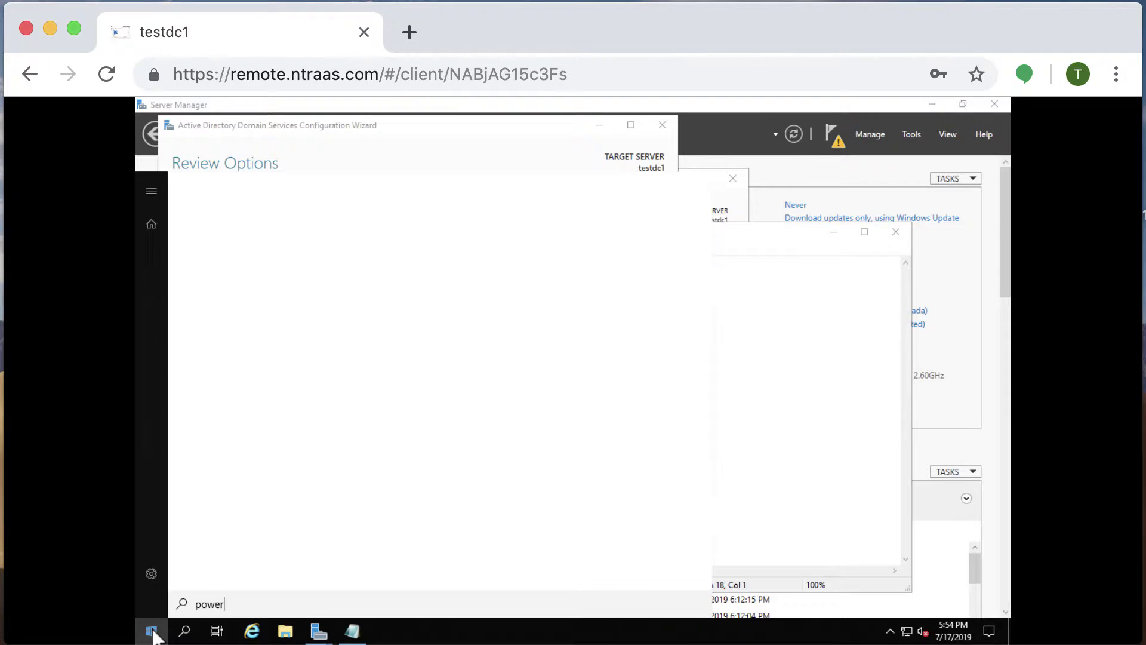
text(shell)
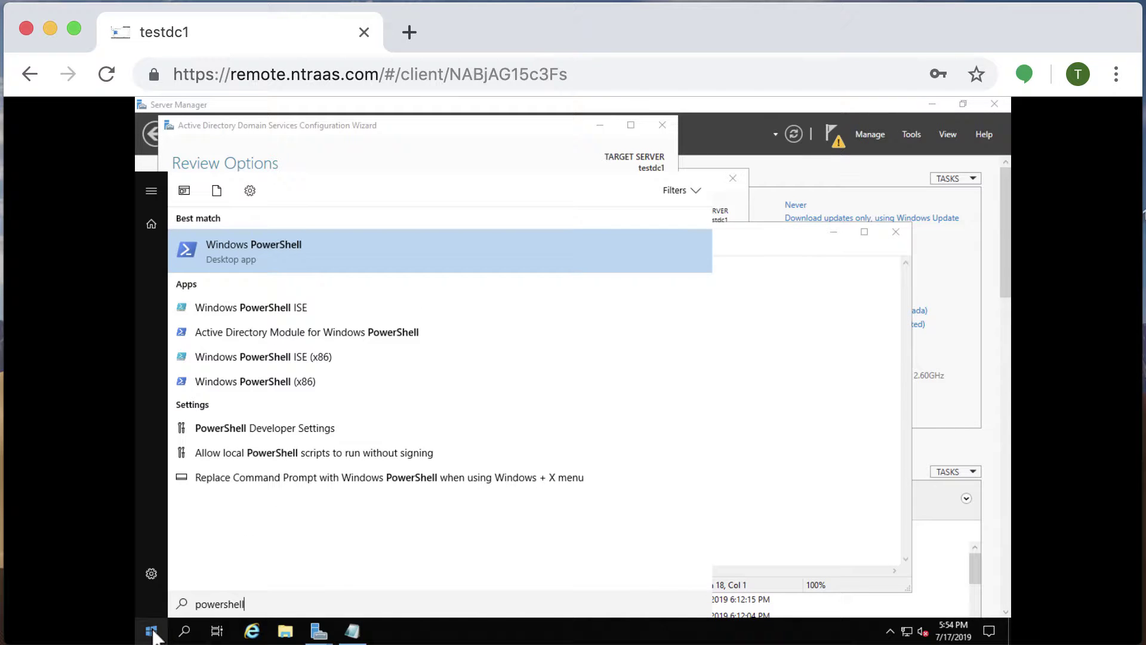
key(Return)
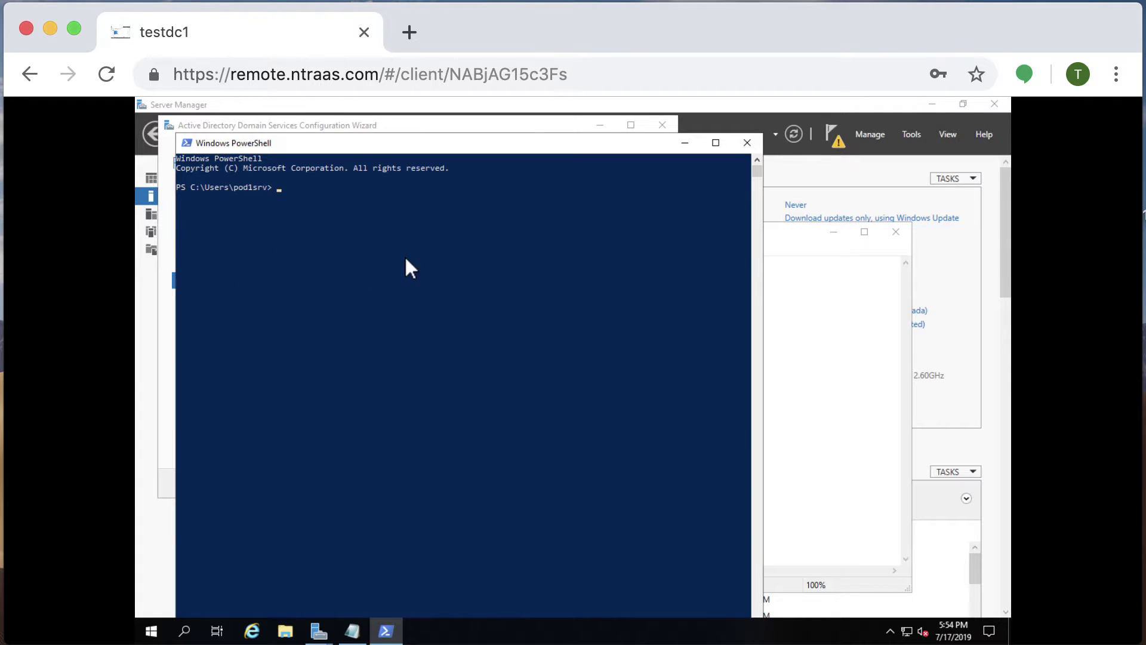
Save the script to the Desktop as AD_install_newForest and close Notepad
click(745, 143)
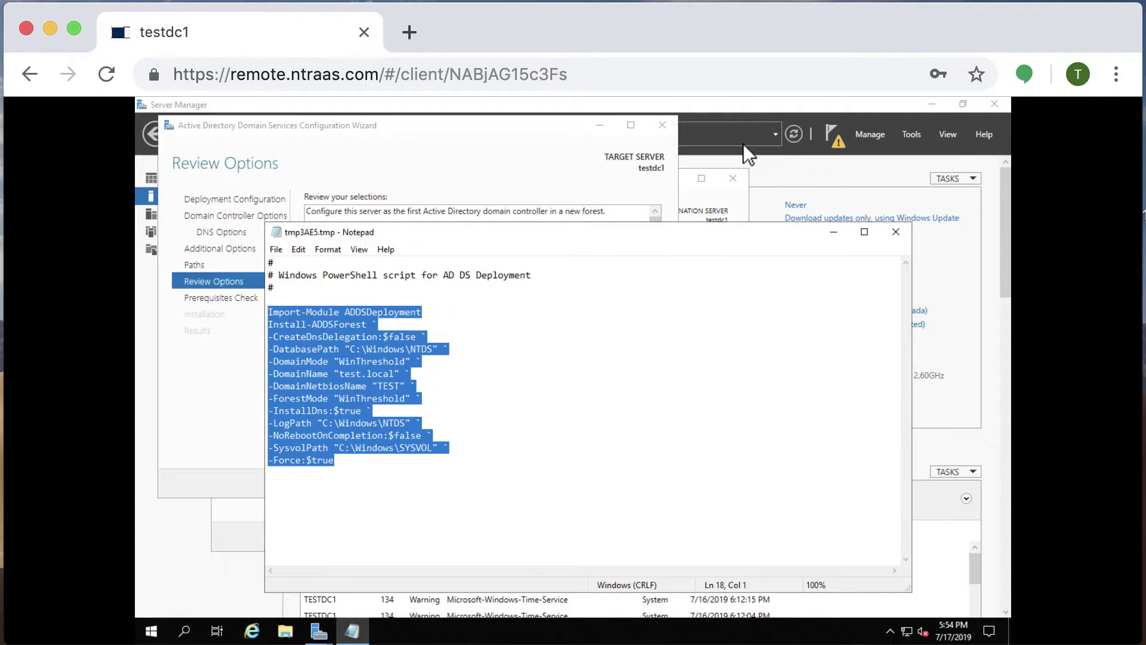
click(537, 376)
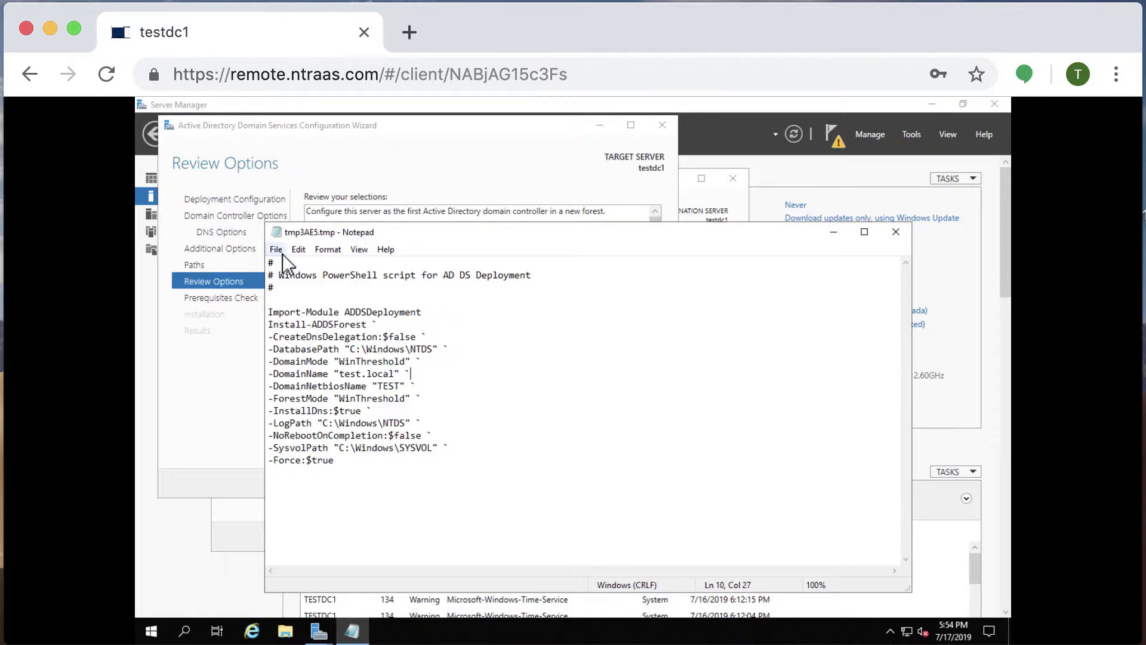
click(276, 249)
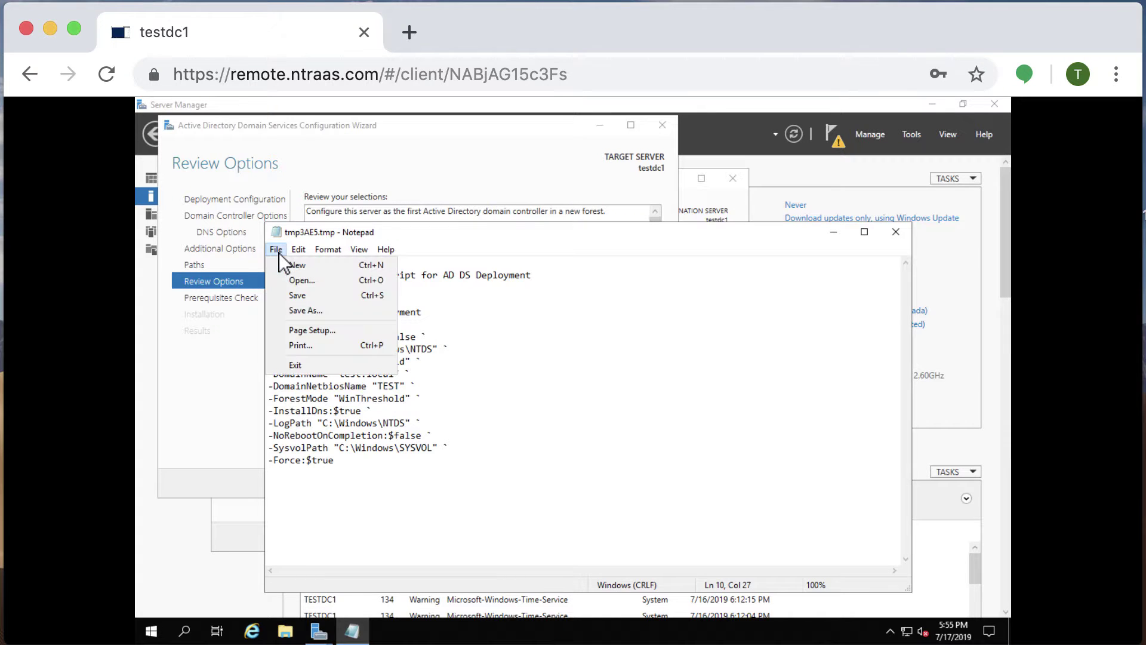
click(306, 310)
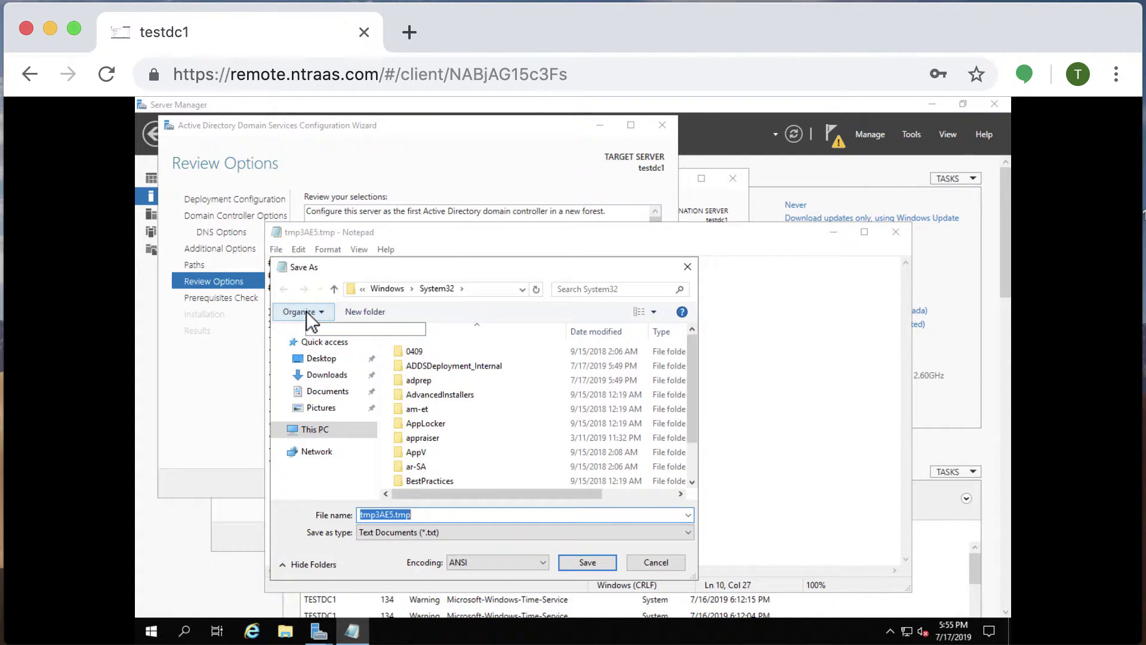
click(320, 359)
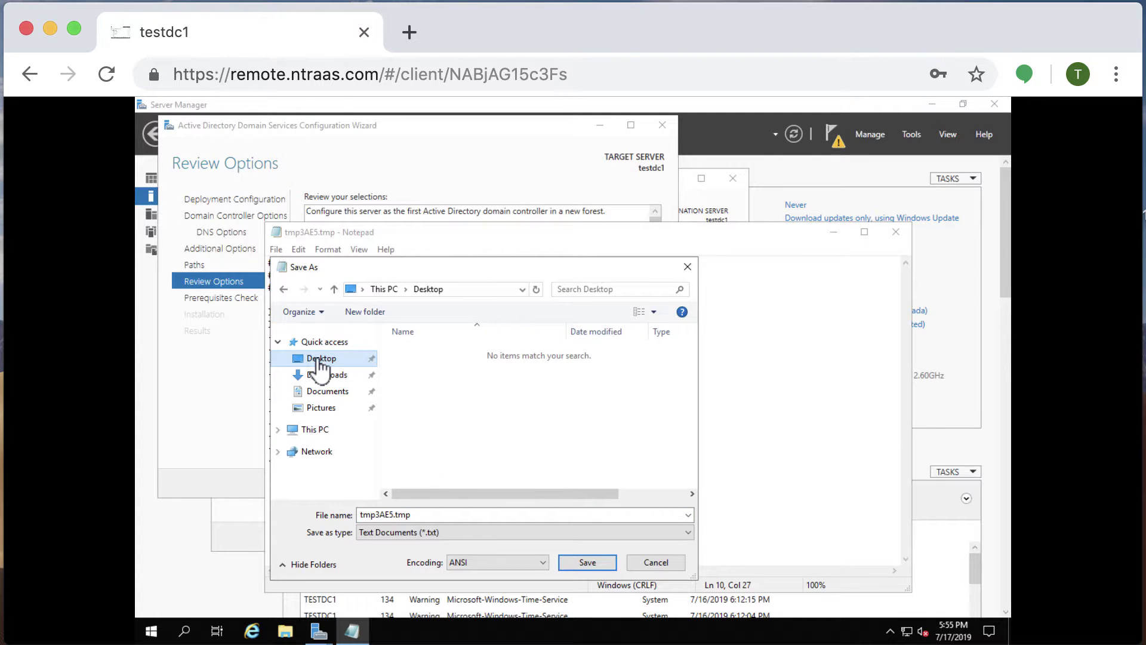
click(413, 514)
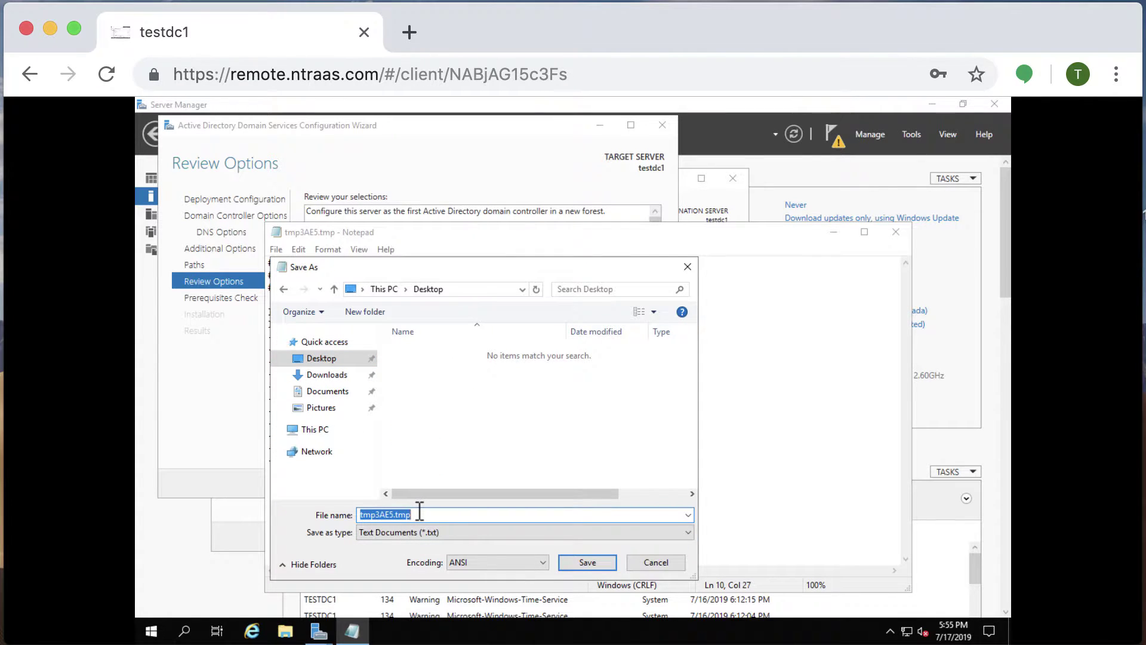
text(AD_in)
text(stall_)
text(newFores)
text(t)
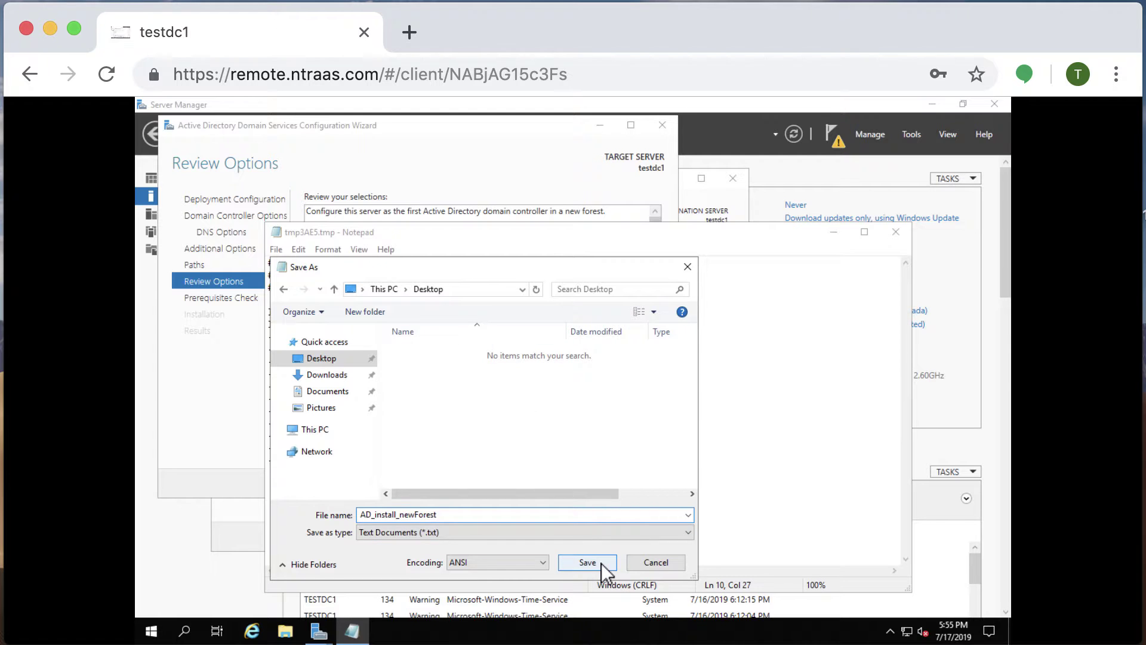
click(603, 563)
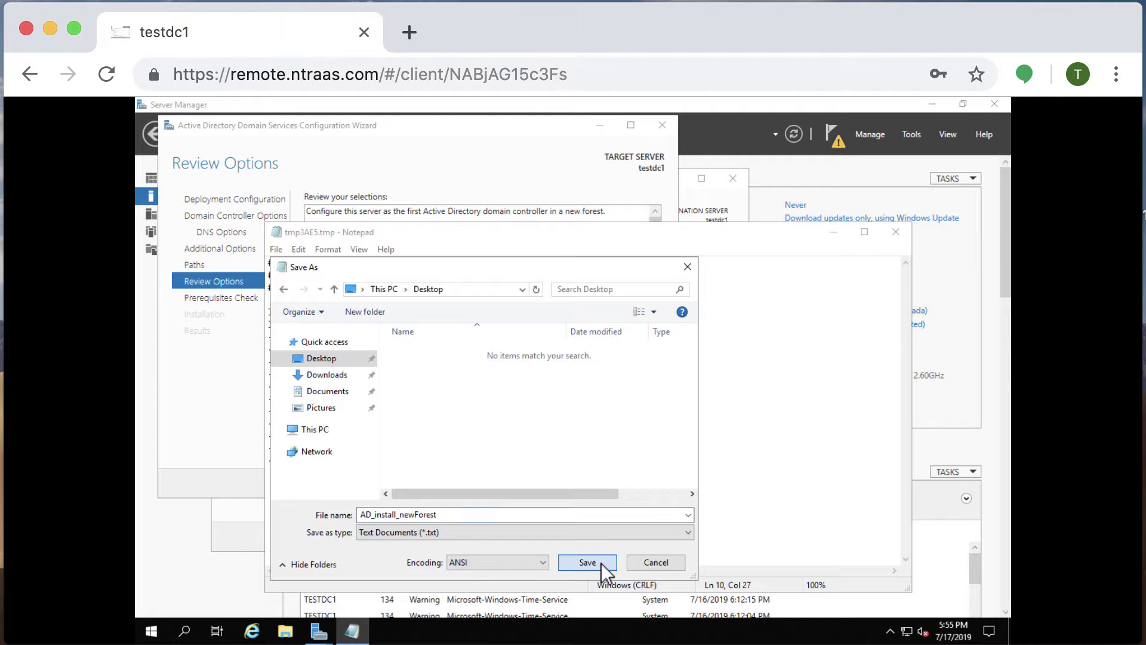
click(896, 233)
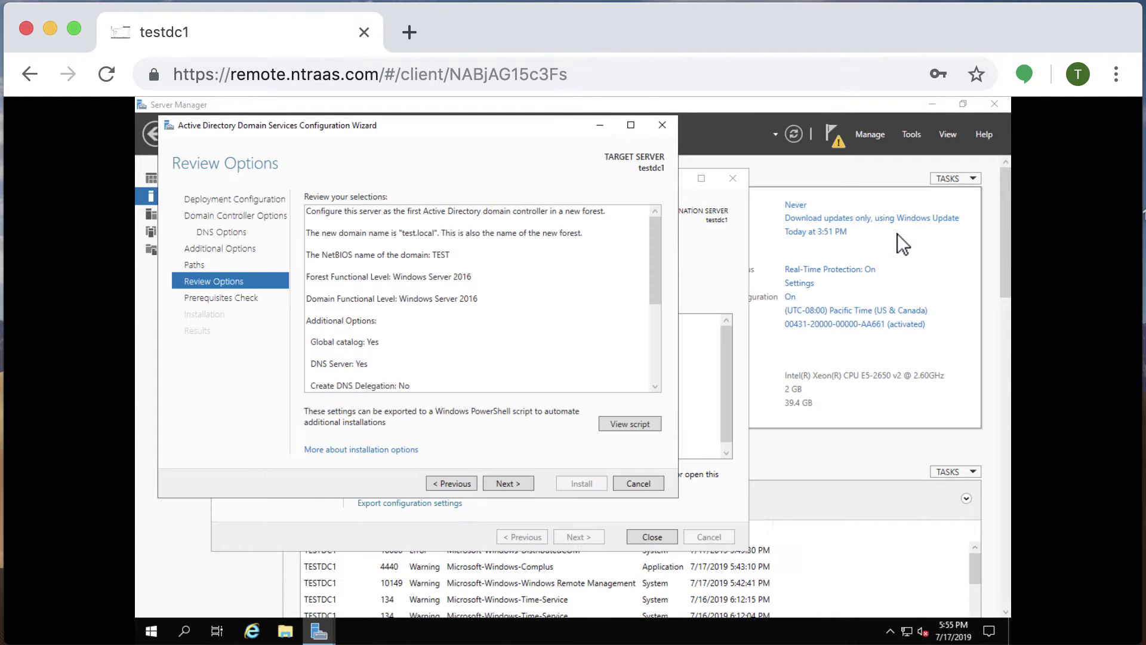
Pass the prerequisites check and install AD DS, making testdc1 a test.local domain controller
click(519, 482)
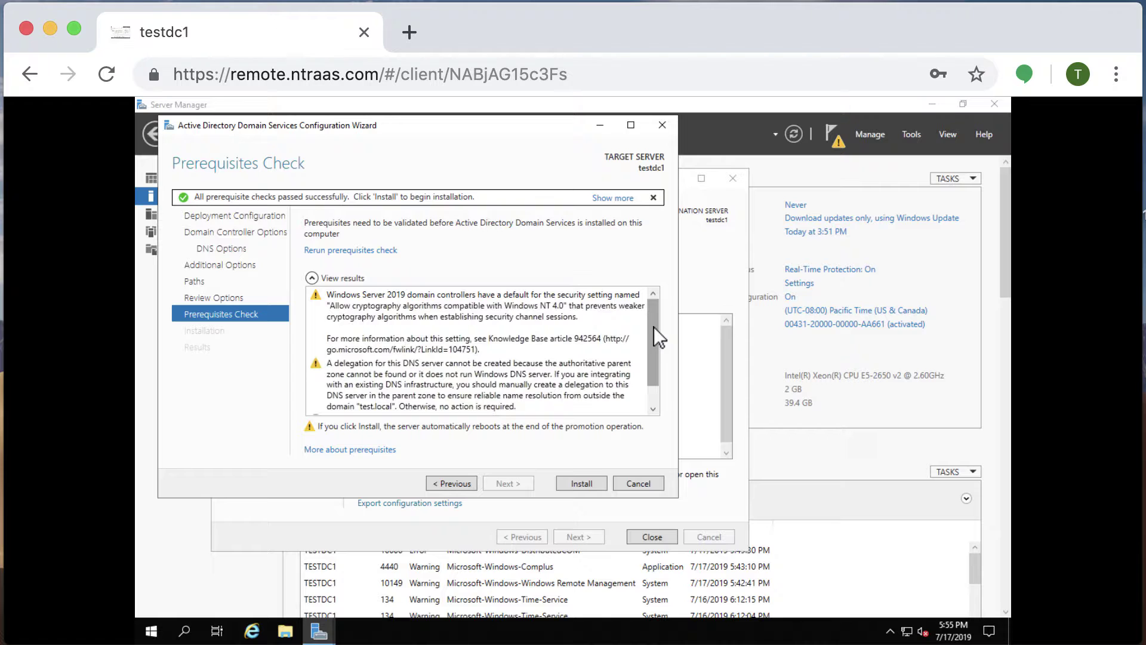
drag(653, 327, 642, 385)
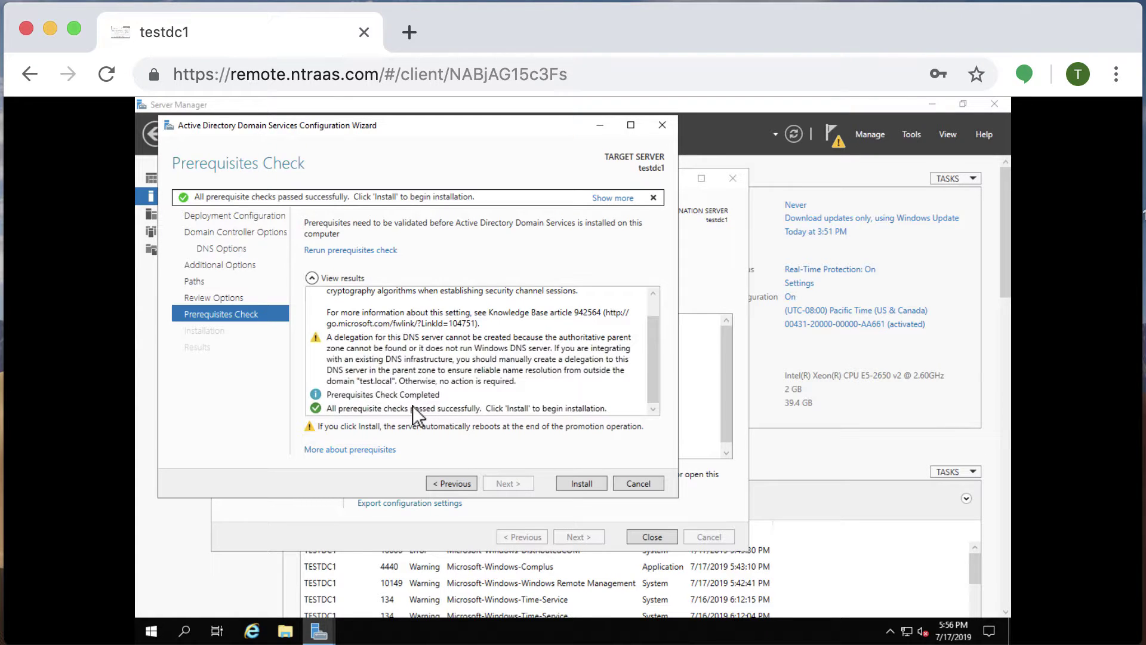
click(575, 483)
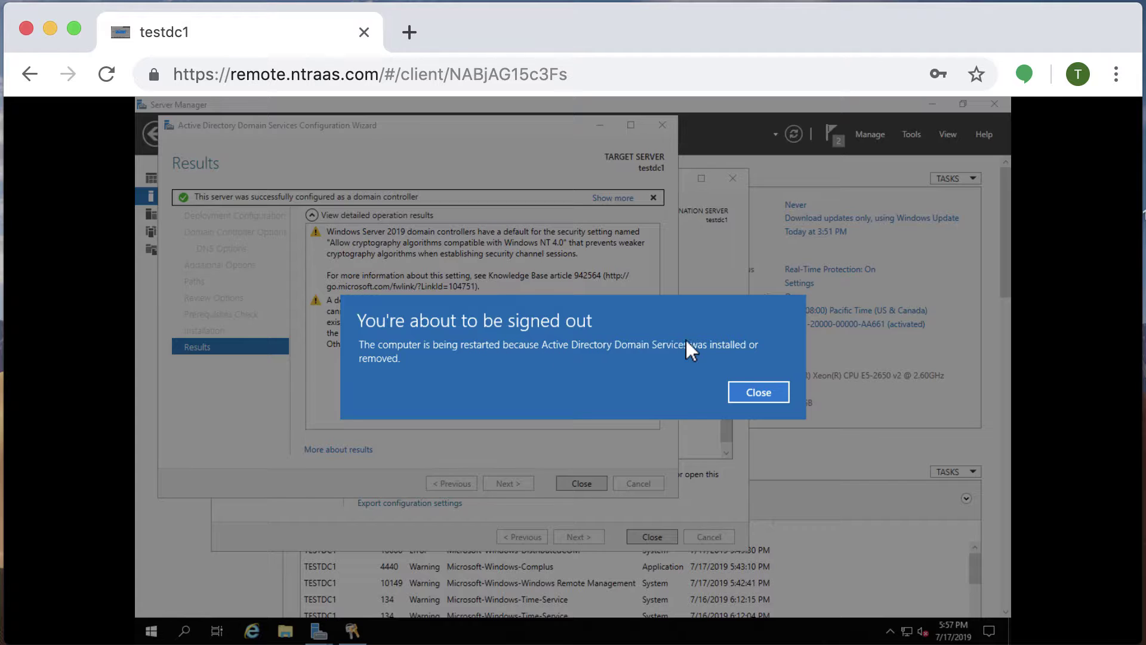
Close the finished wizard, then disconnect and reconnect the Guacamole session to the restarted testdc1
click(762, 391)
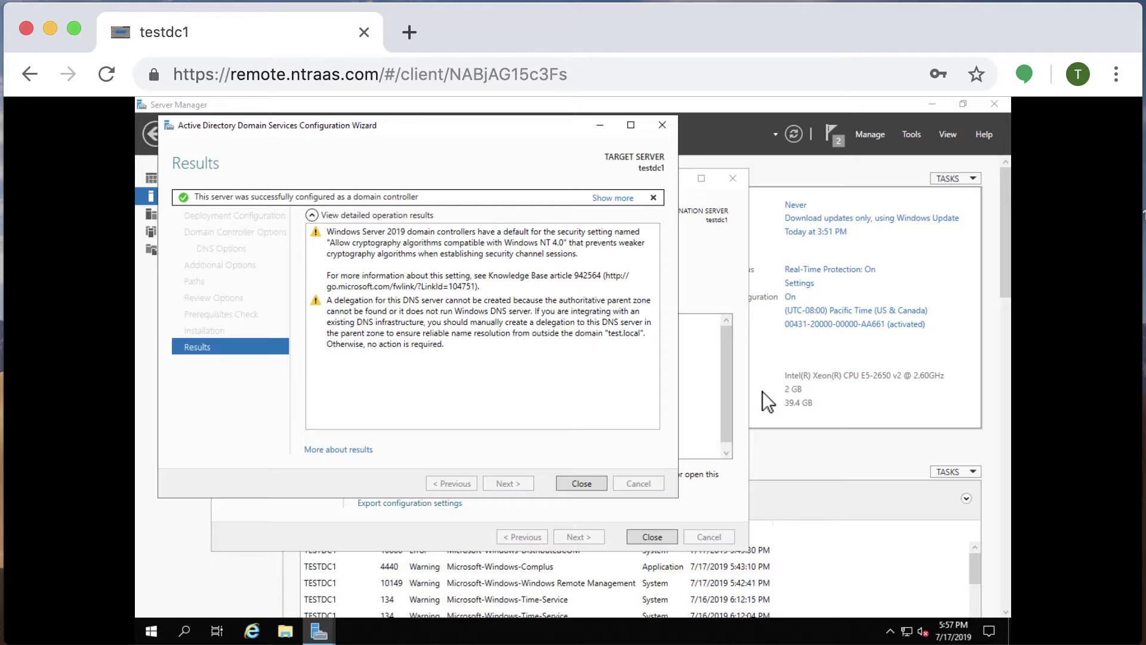
click(573, 481)
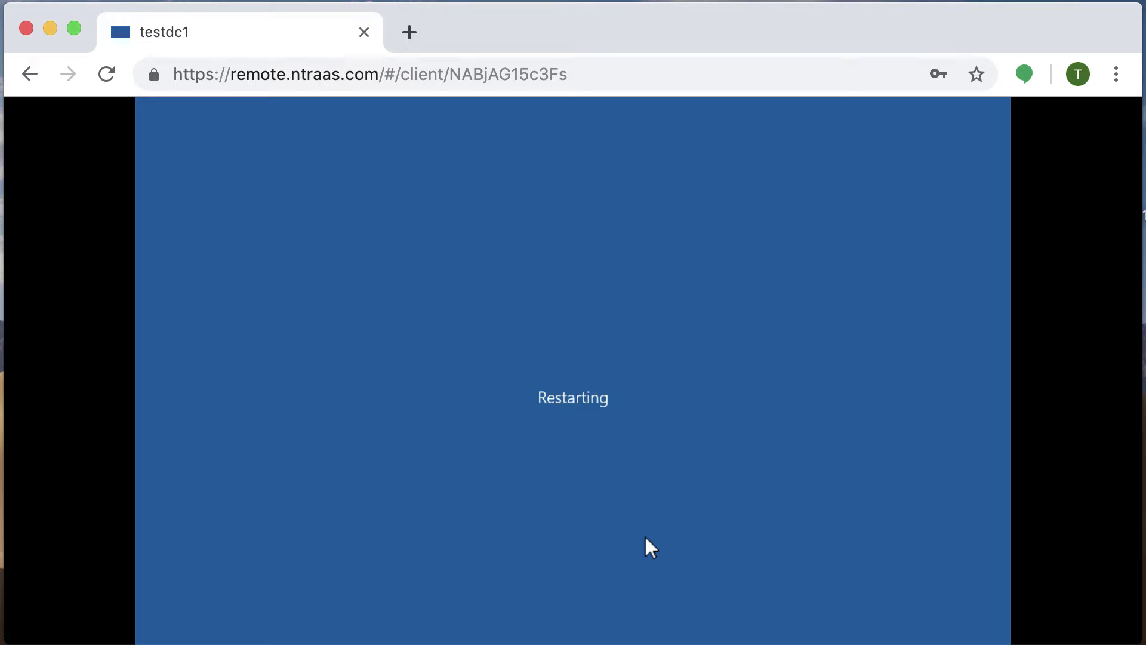
key(ctrl+alt+shift)
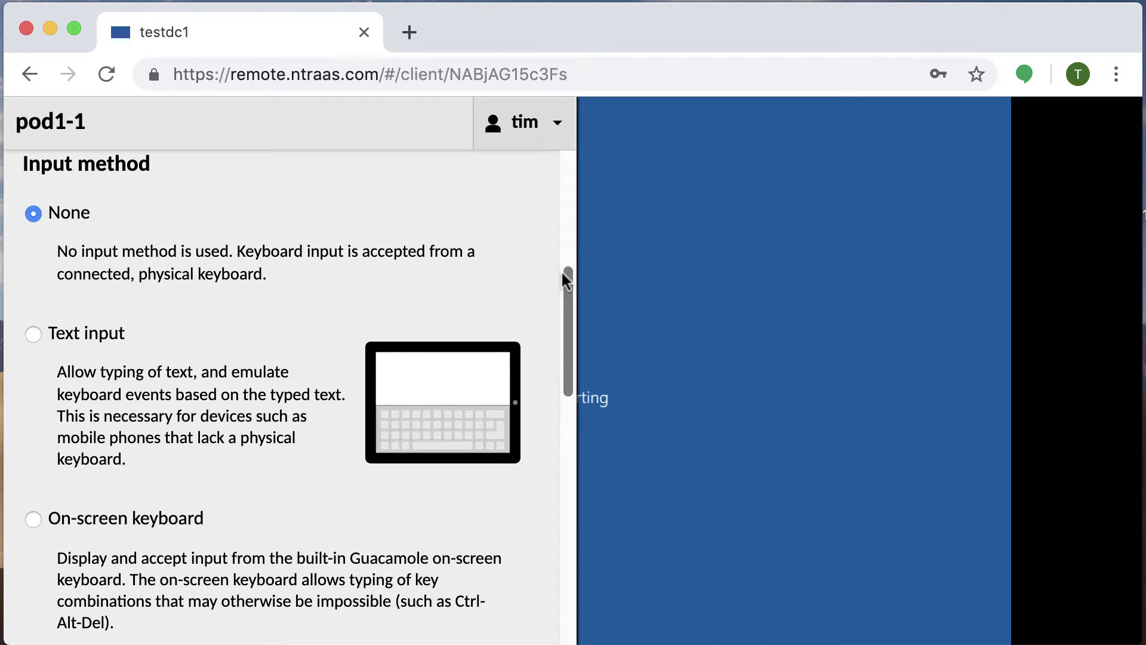
click(529, 124)
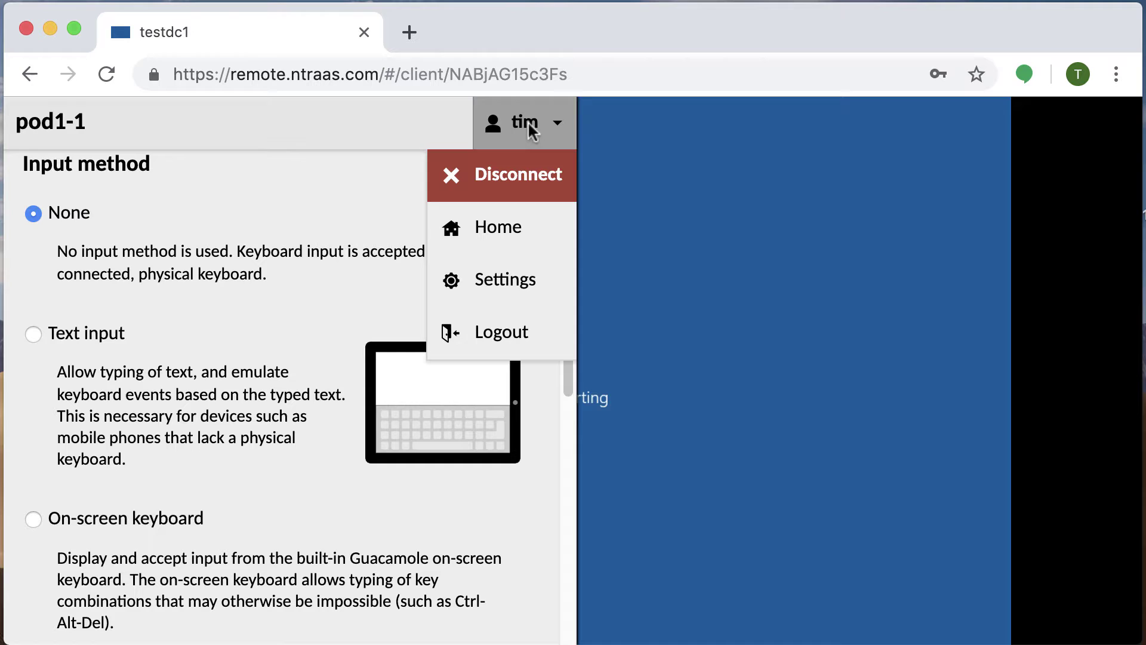
click(518, 182)
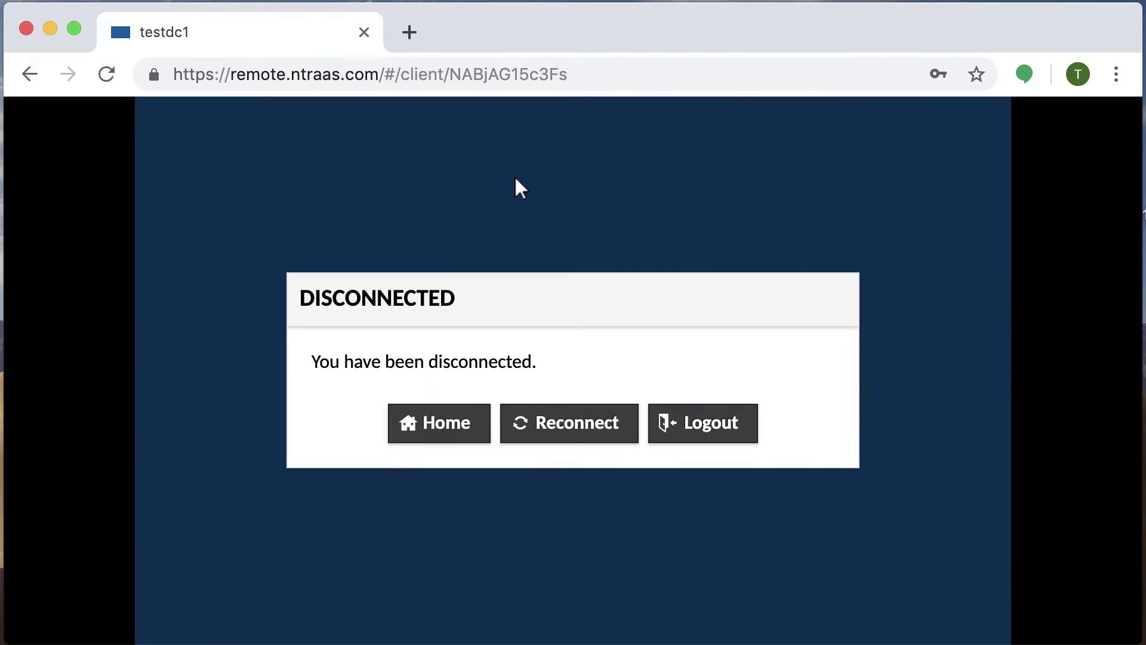
click(564, 427)
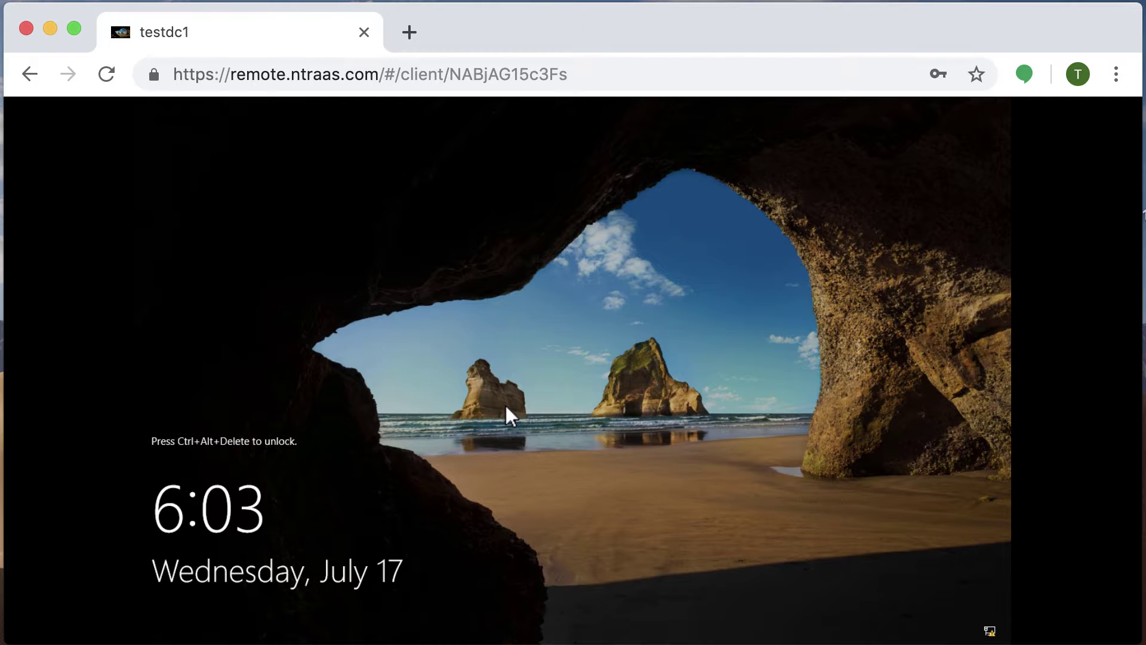
Send Ctrl+Alt+Del via Guacamole's text input keys, restore normal input, and enter the password
key(ctrl+alt+shift)
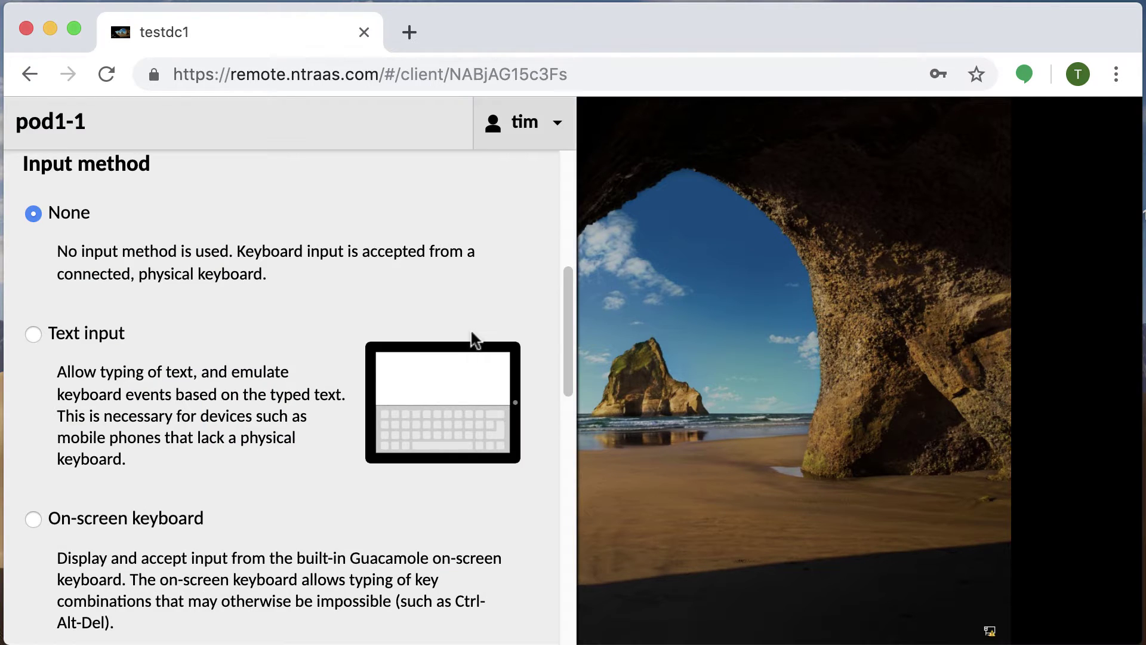
click(34, 334)
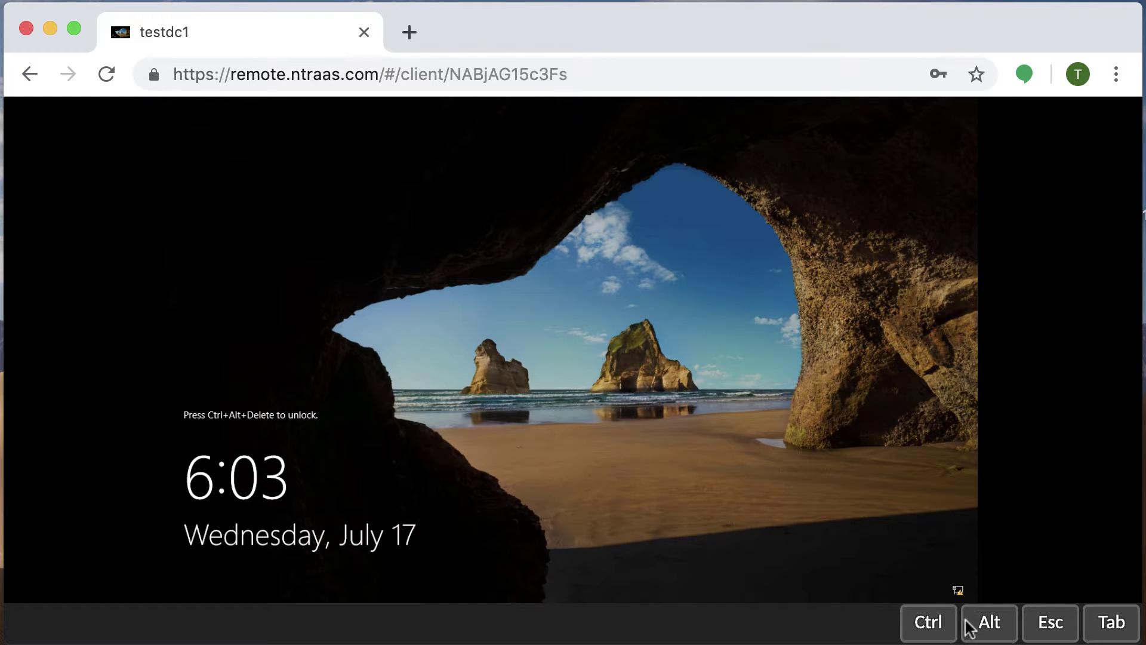
click(930, 623)
click(994, 623)
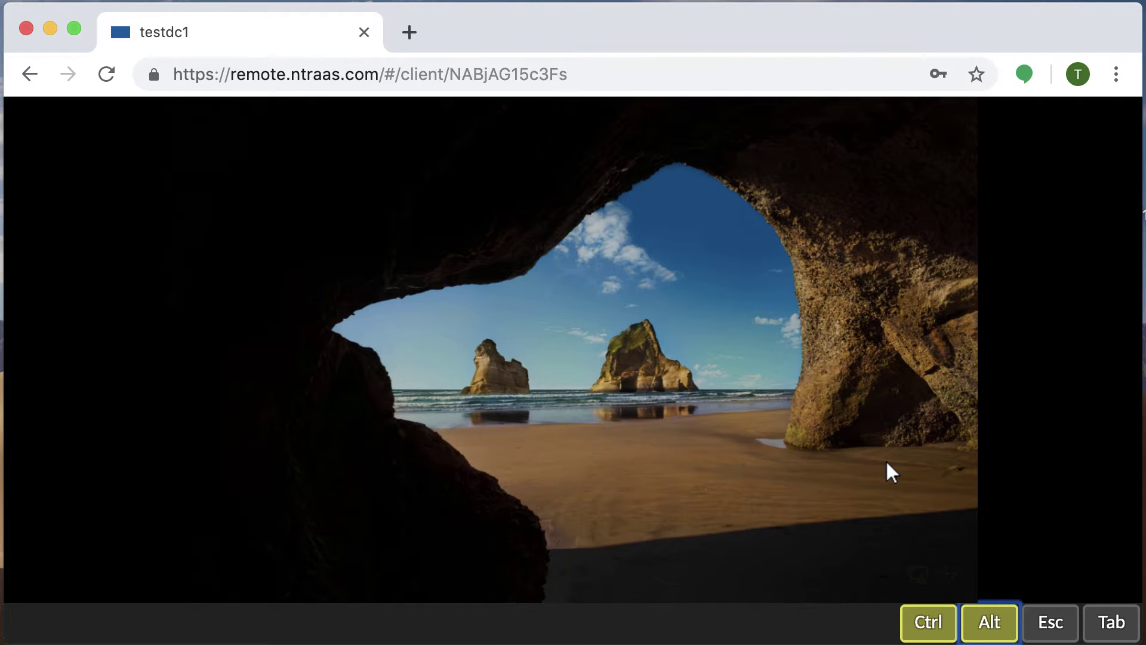
key(ctrl+alt+shift)
click(48, 214)
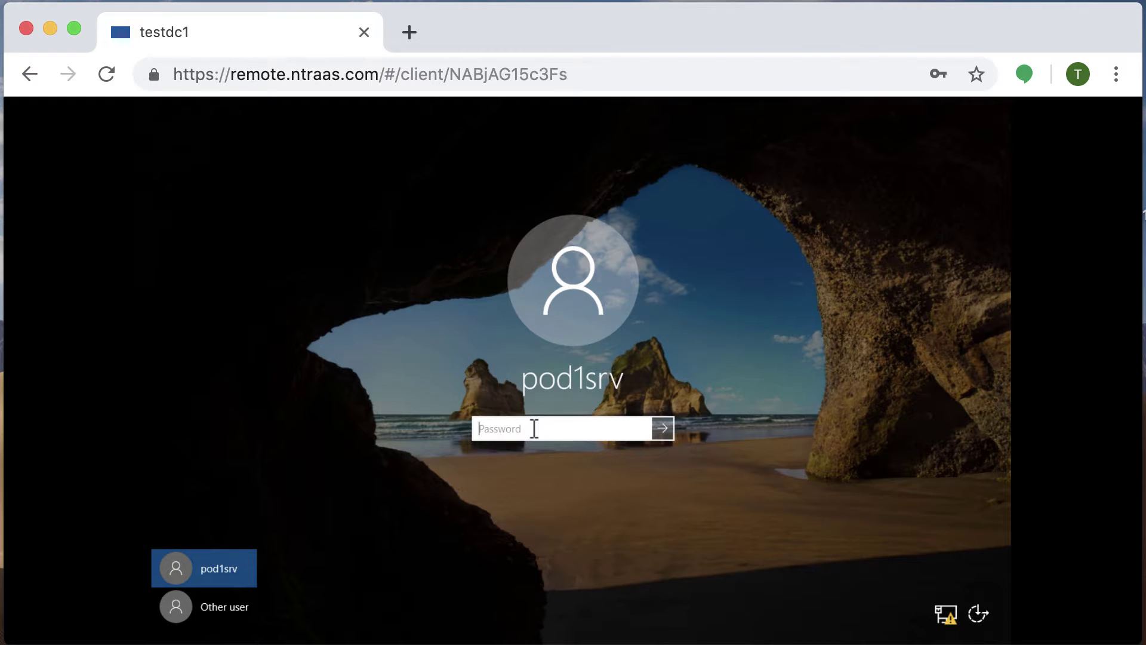
text(•••)
text(••••)
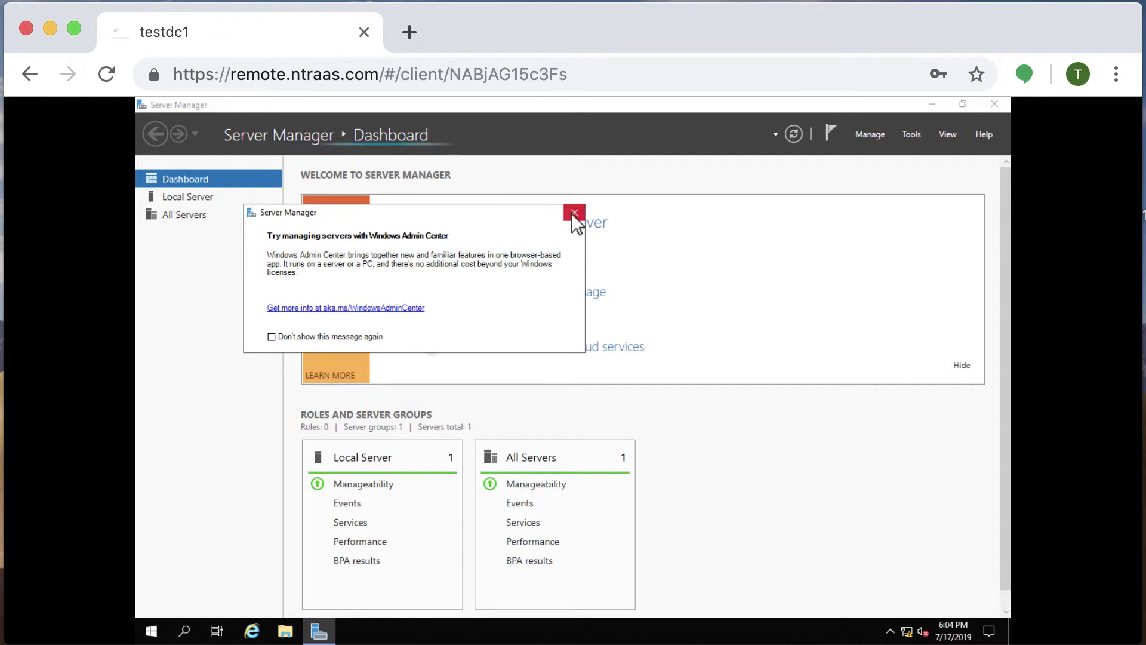
Dismiss the Windows Admin Center notice and view Local Server properties showing the test.local domain
click(574, 212)
click(179, 197)
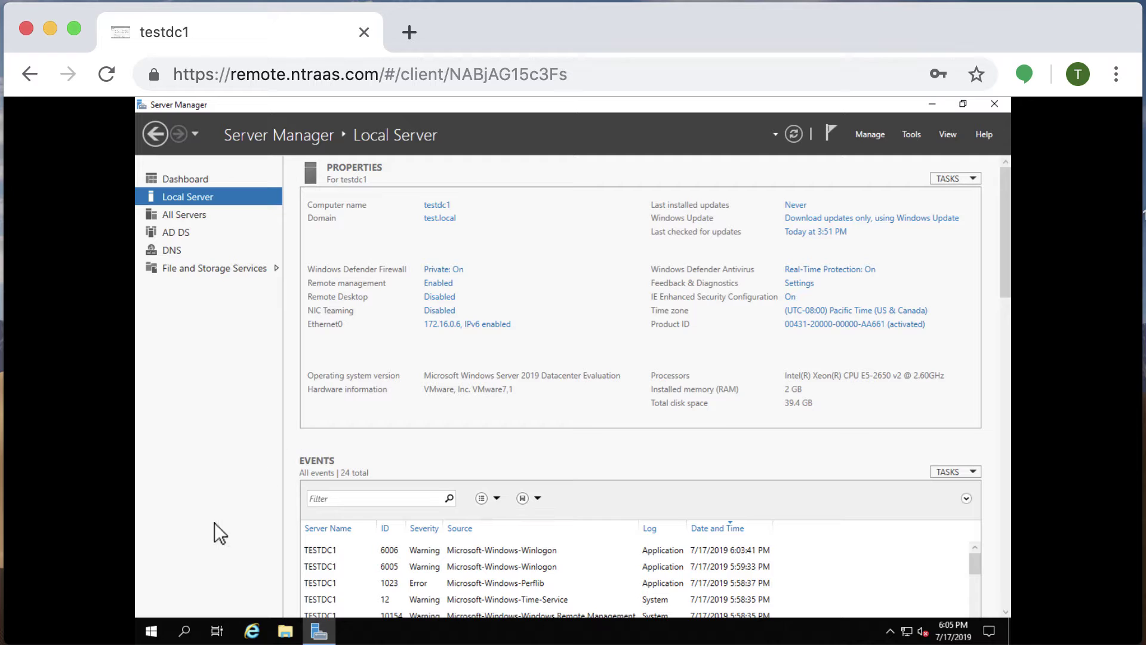
click(151, 634)
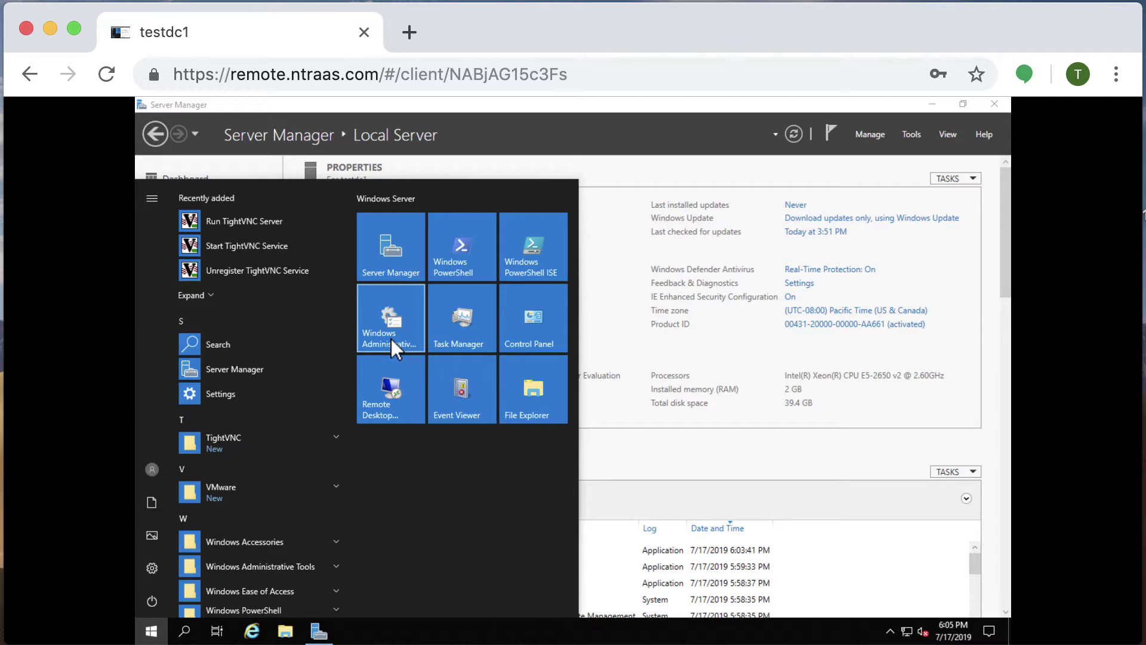
Open Active Directory Users and Computers from Server Manager's Tools menu
text(dsa.)
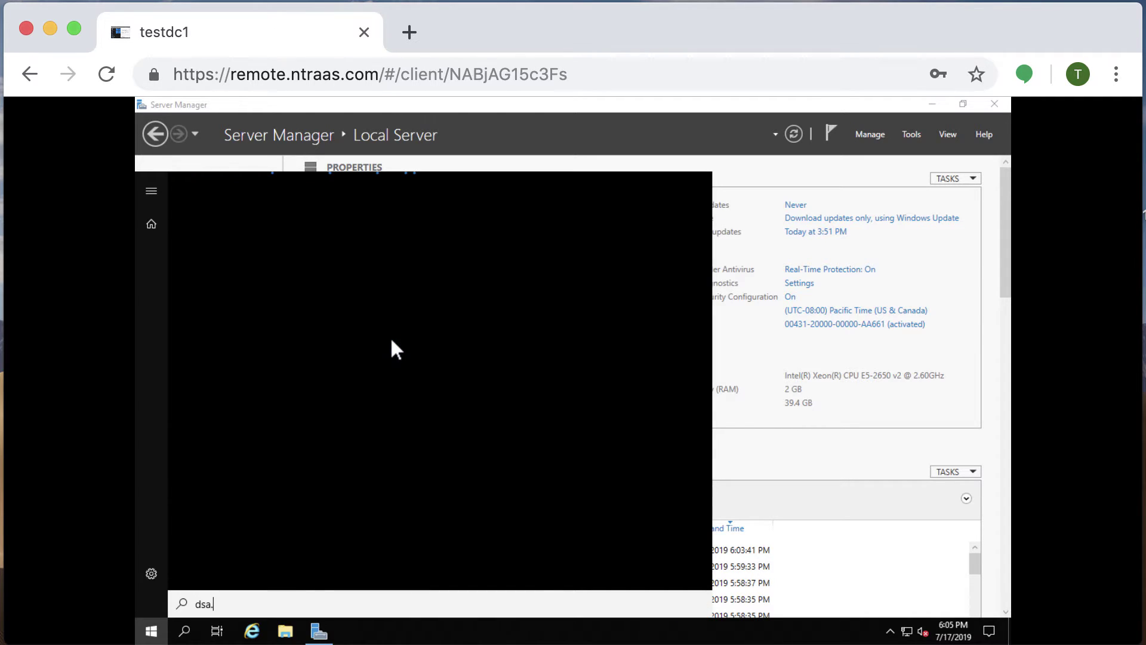
text(msc)
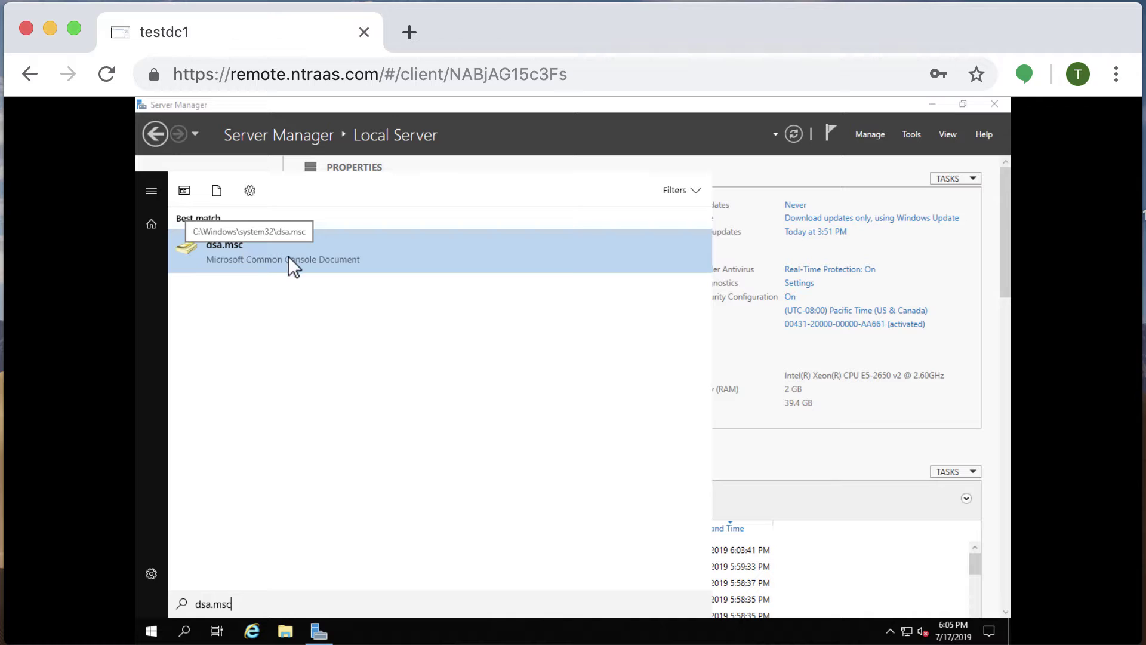
click(887, 171)
click(914, 137)
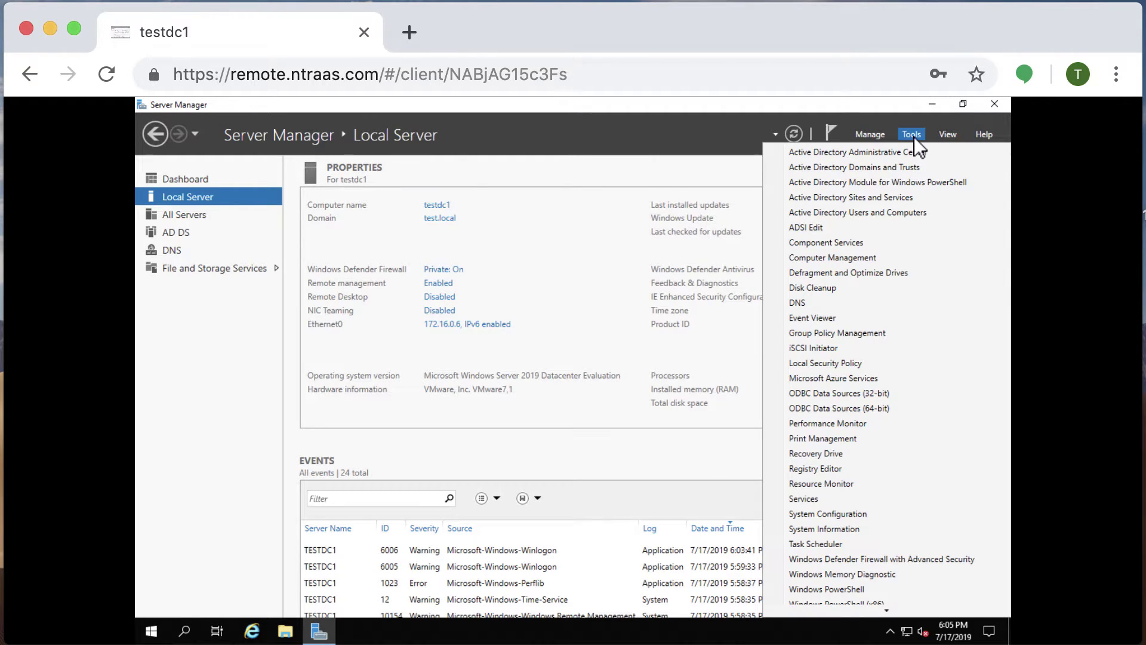
click(857, 213)
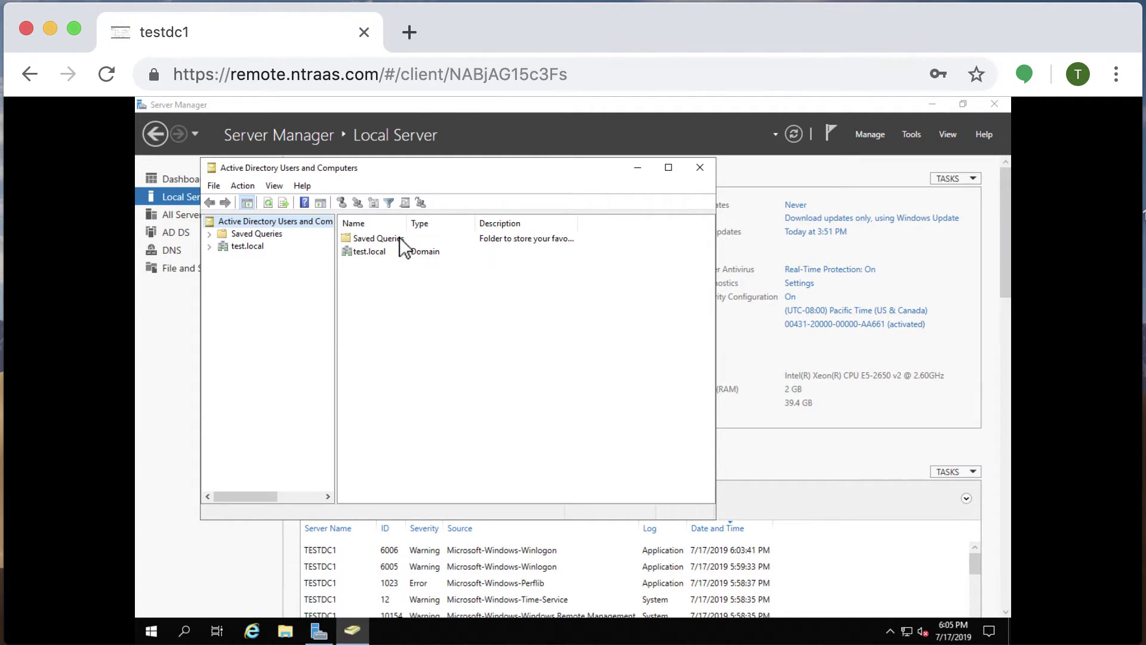
Browse test.local's Computers, Domain Controllers (TESTDC1) and Users containers, widening the Name column
click(209, 245)
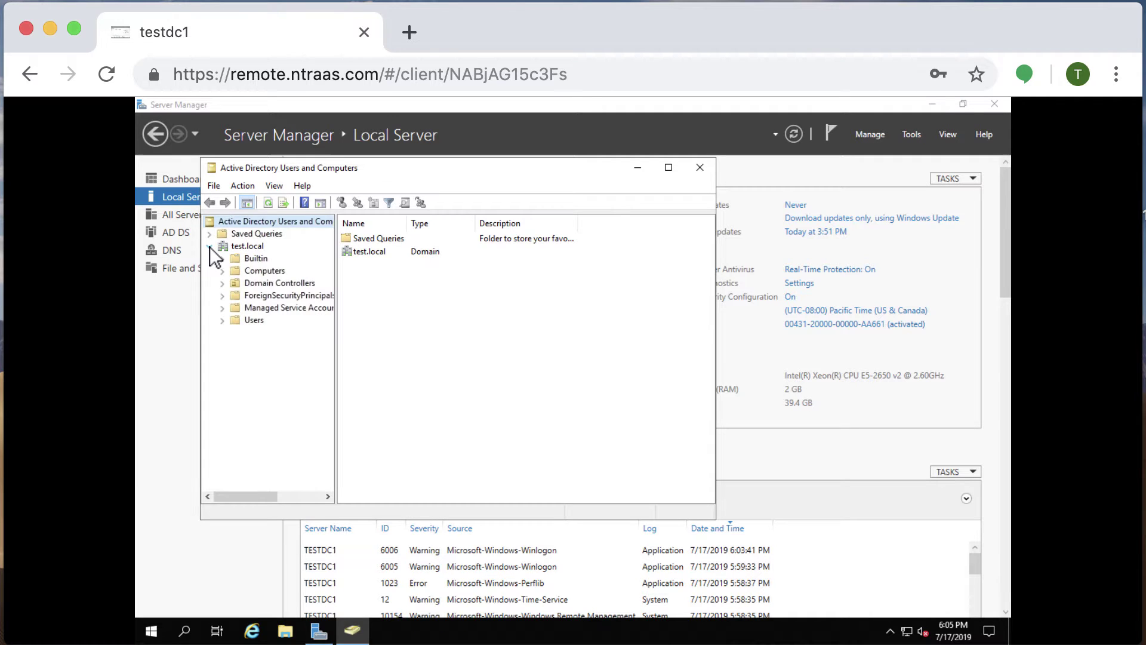
click(254, 271)
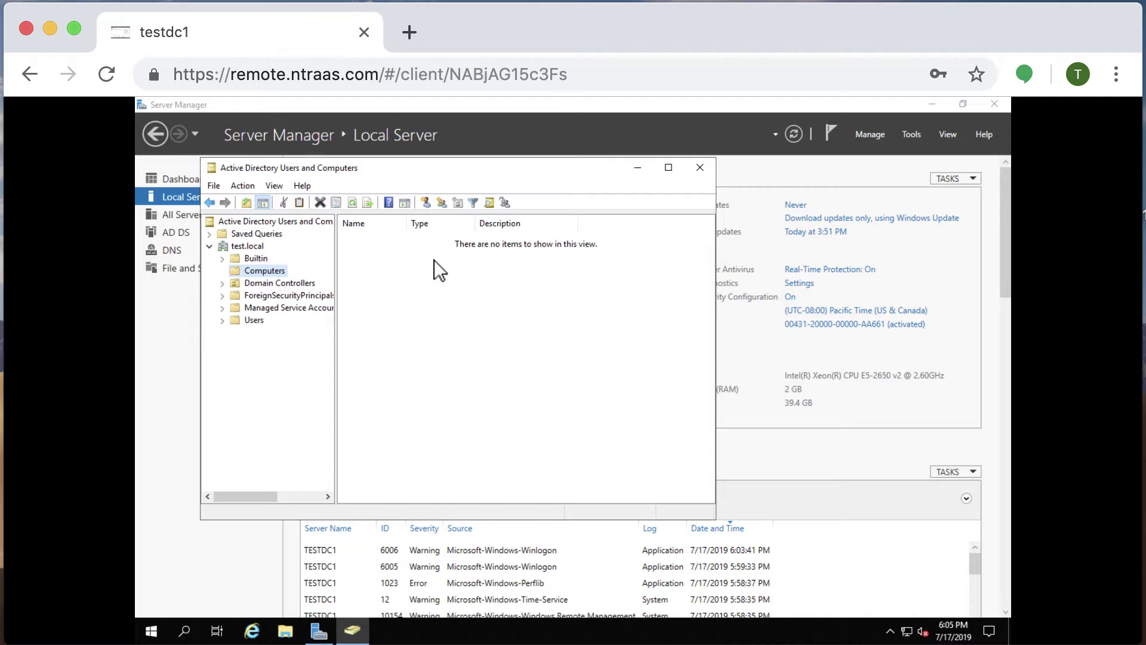
click(249, 282)
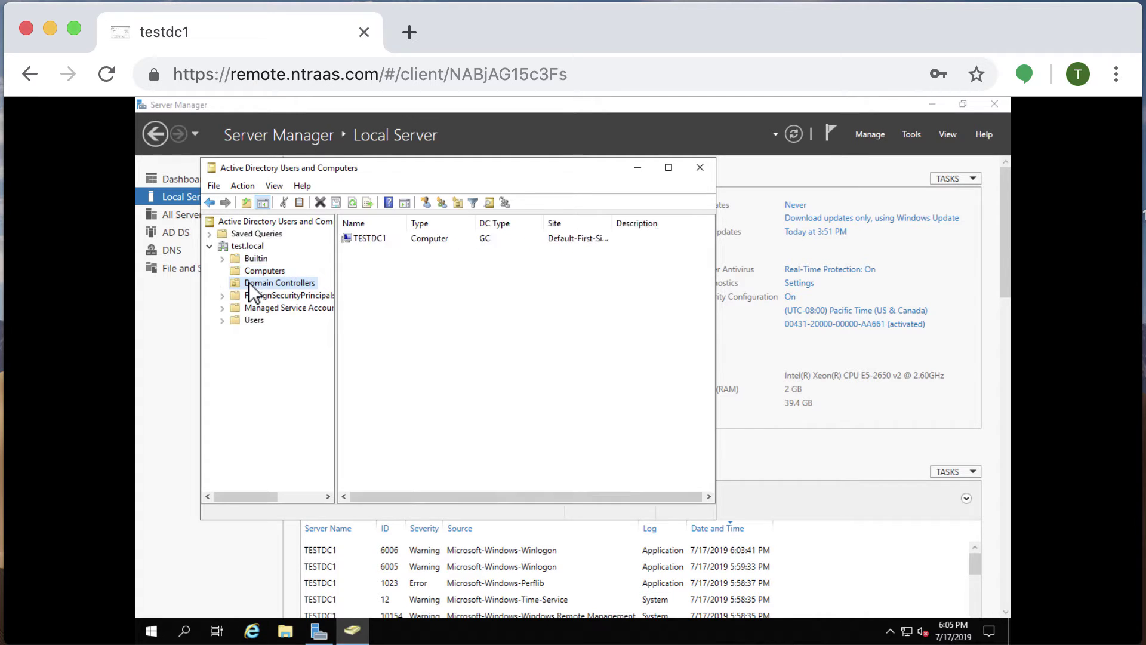
click(366, 239)
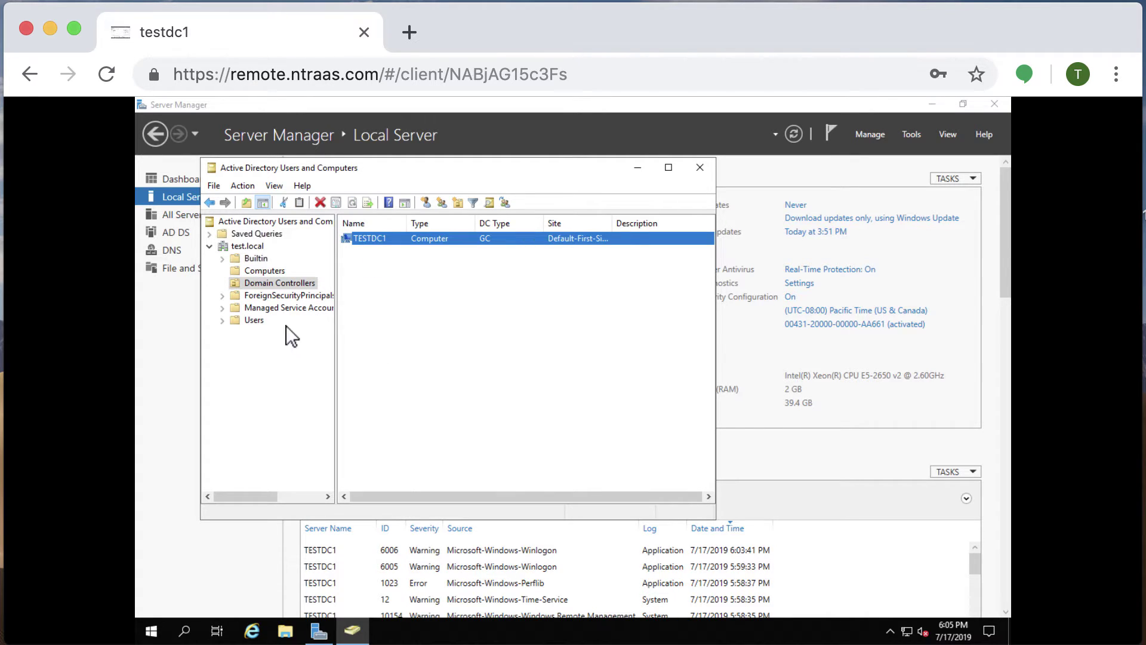
click(249, 324)
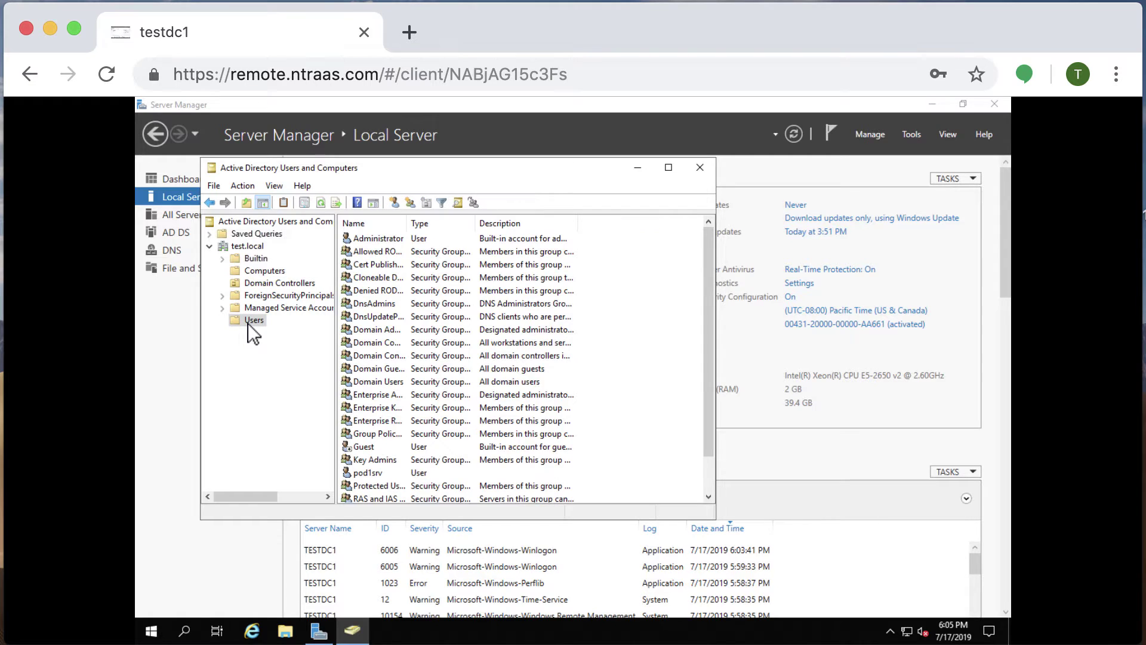
drag(408, 223, 461, 223)
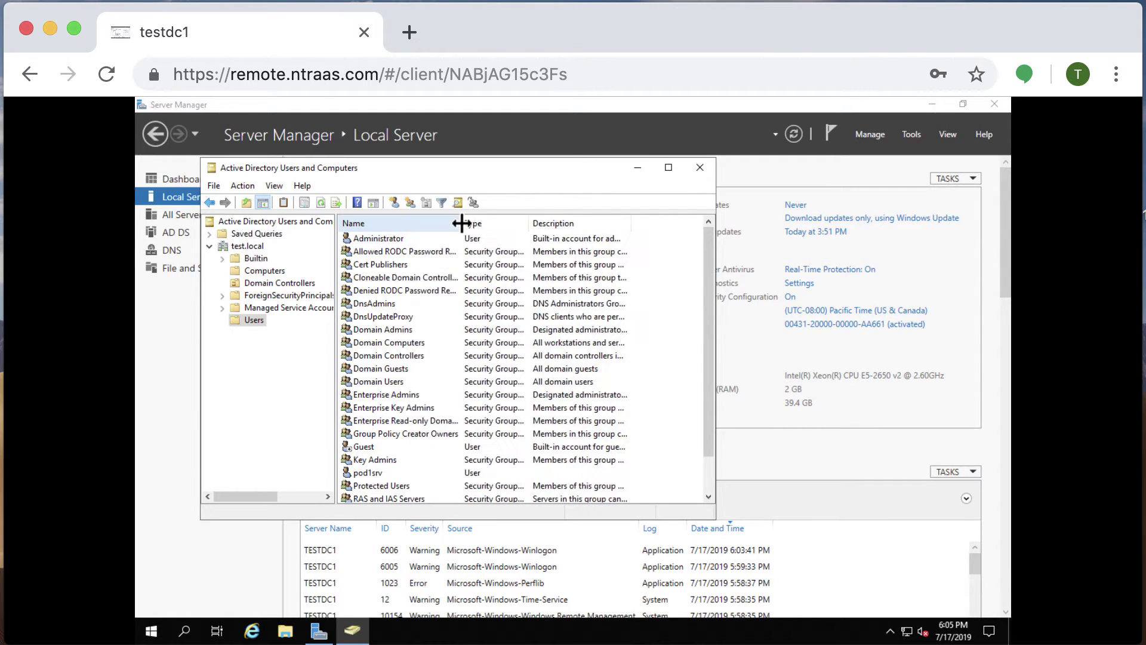
click(403, 240)
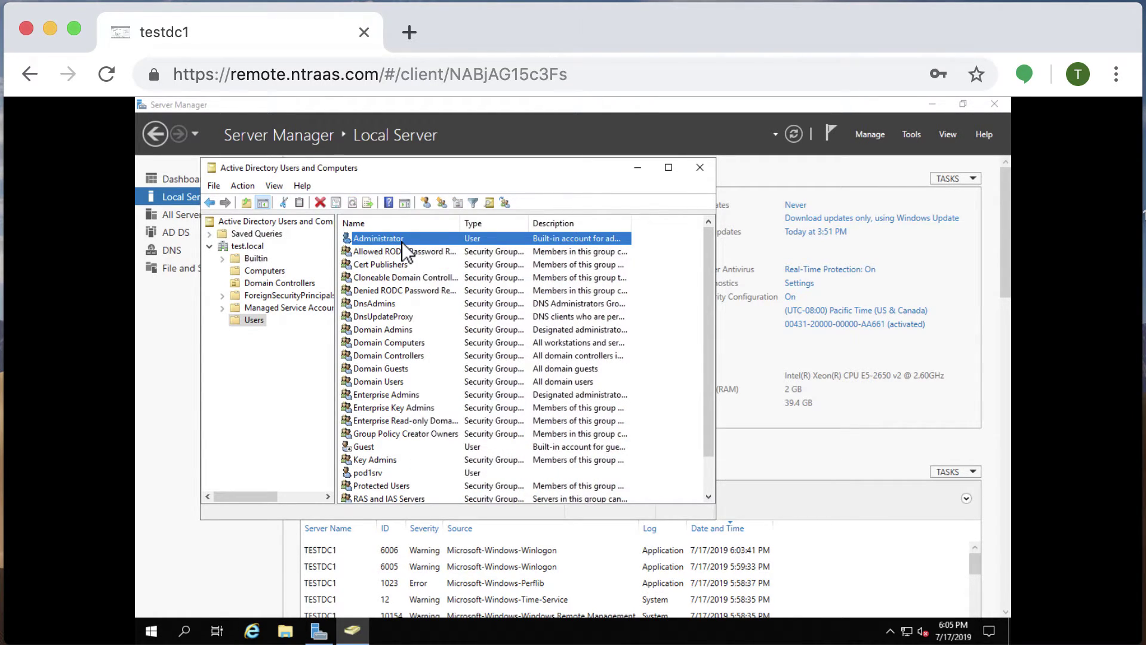
click(371, 474)
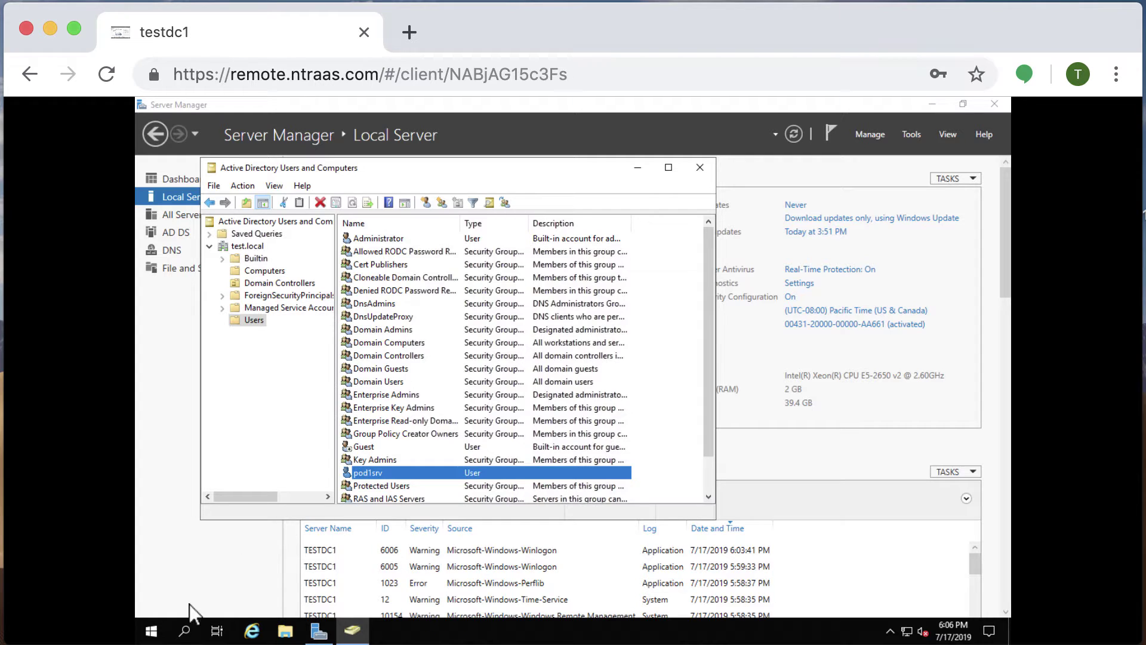
Launch DNS Manager and find testdc1's host record at 172.16.0.6 in the test.local zone
click(151, 631)
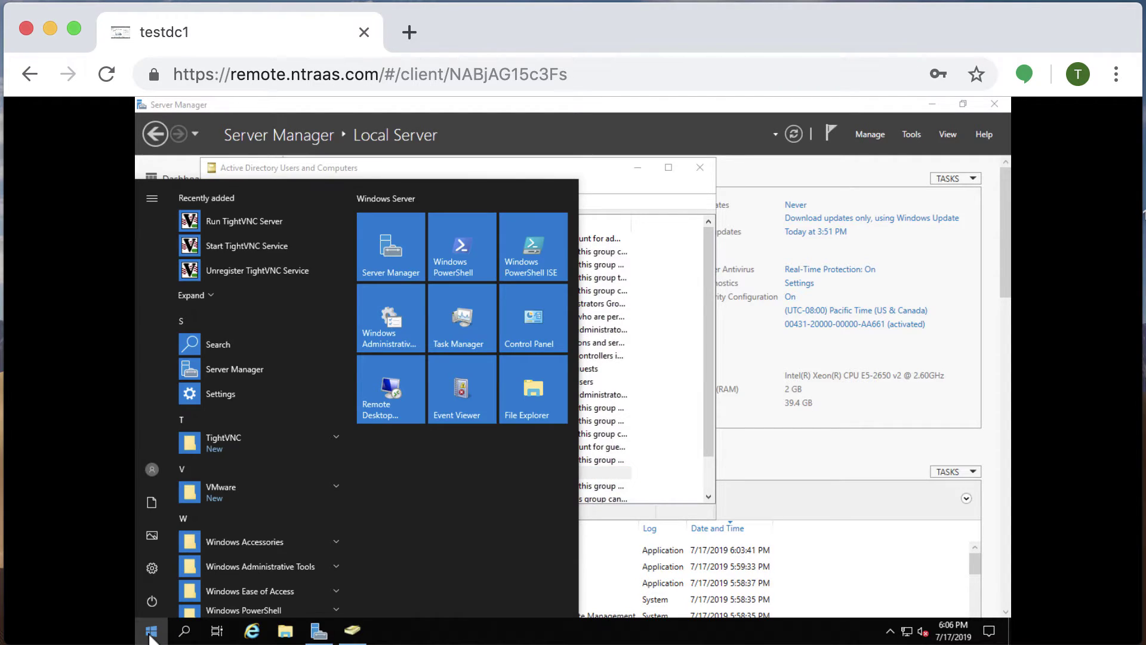
text(dns)
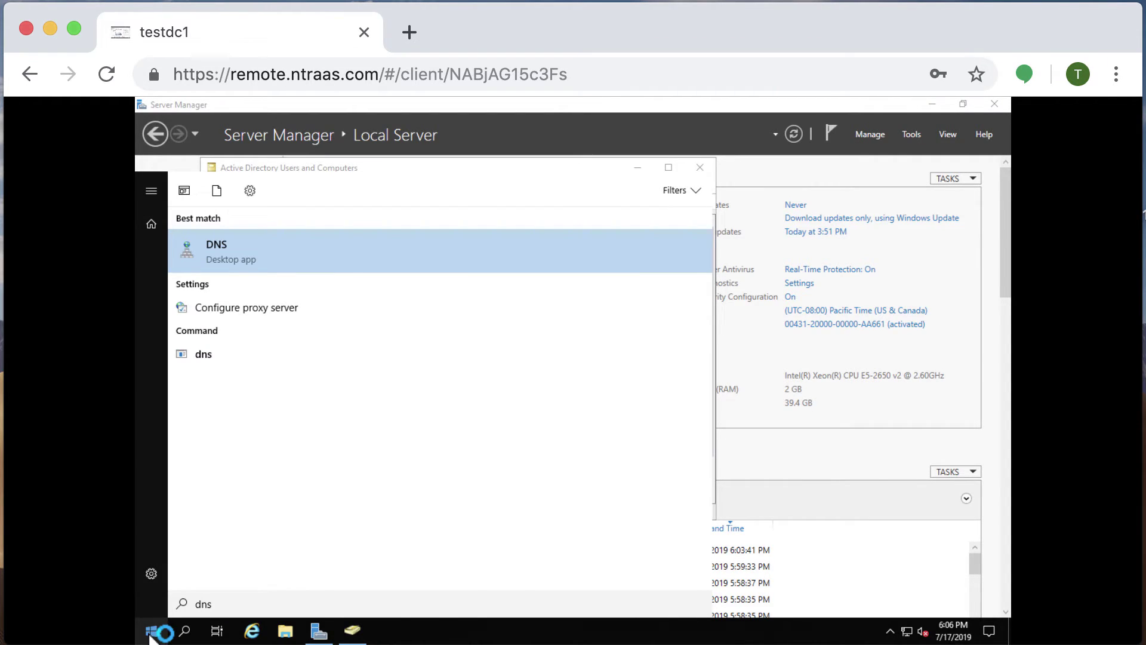
key(Return)
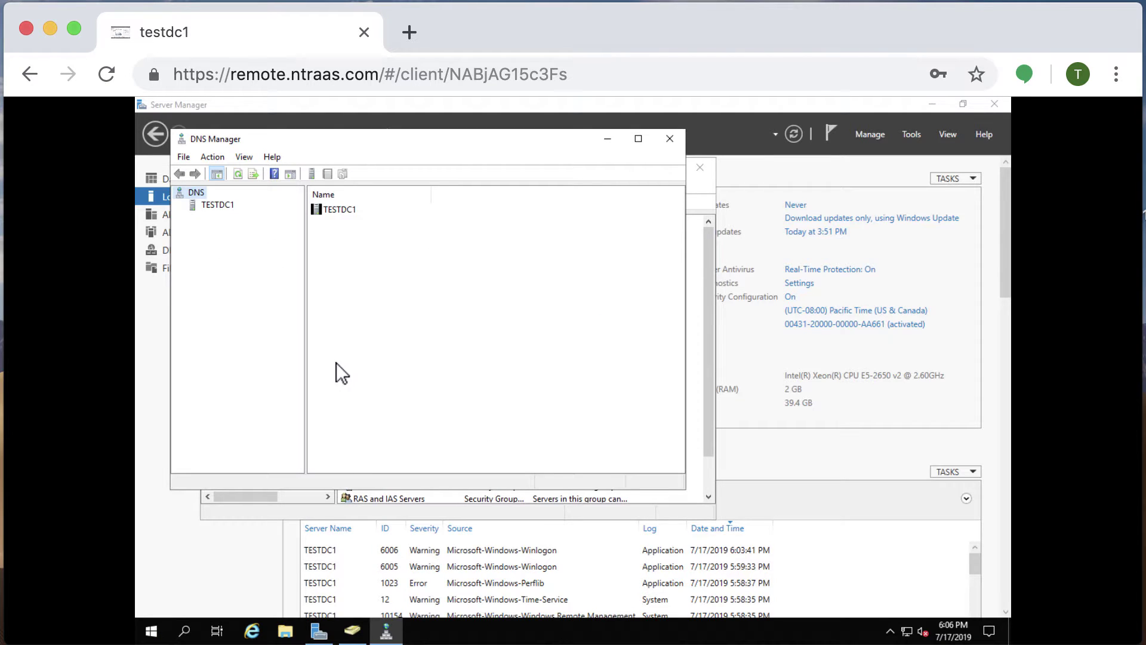
click(202, 205)
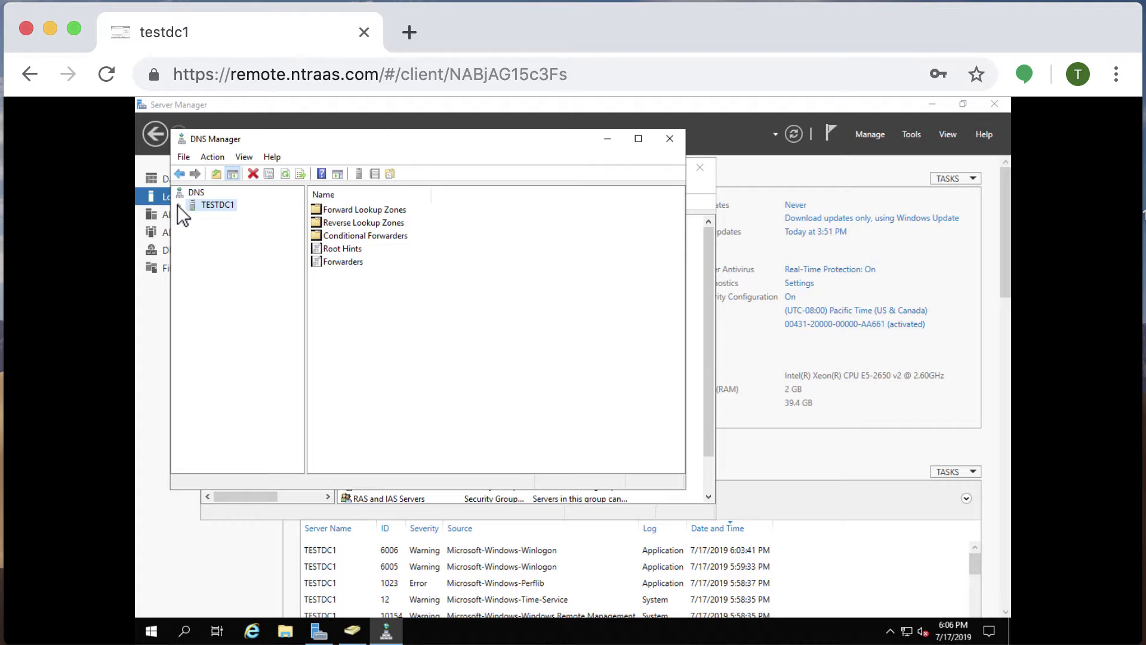
click(179, 206)
double_click(216, 217)
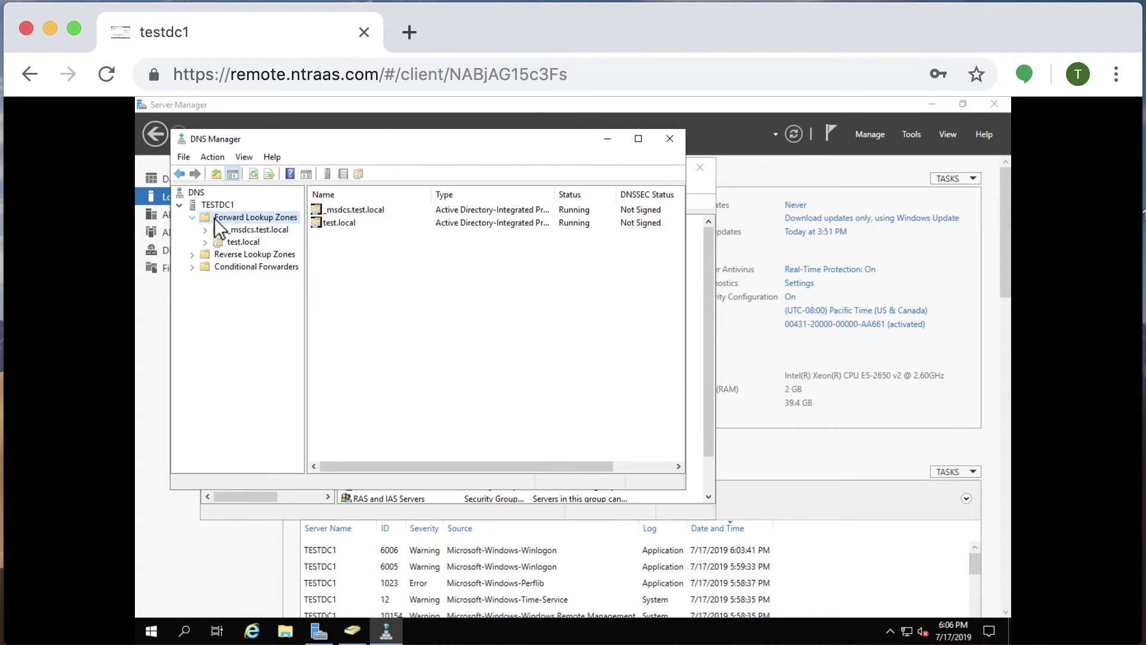
click(237, 241)
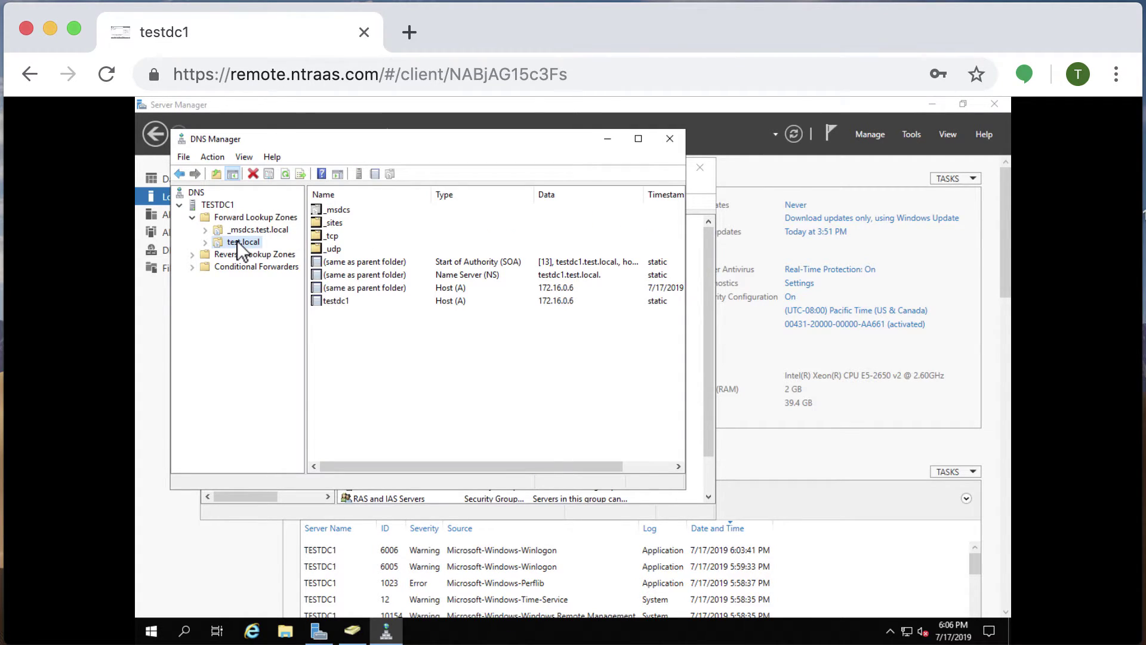
click(331, 299)
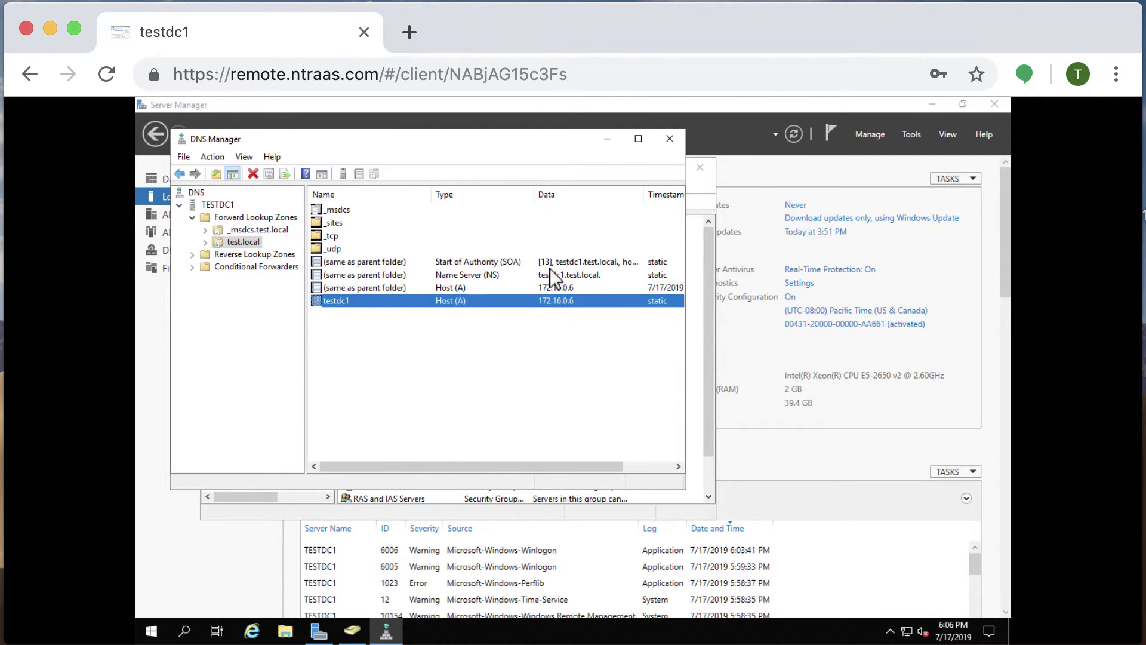
Open Command Prompt and ping test.local to confirm it answers at 172.16.0.6
click(150, 634)
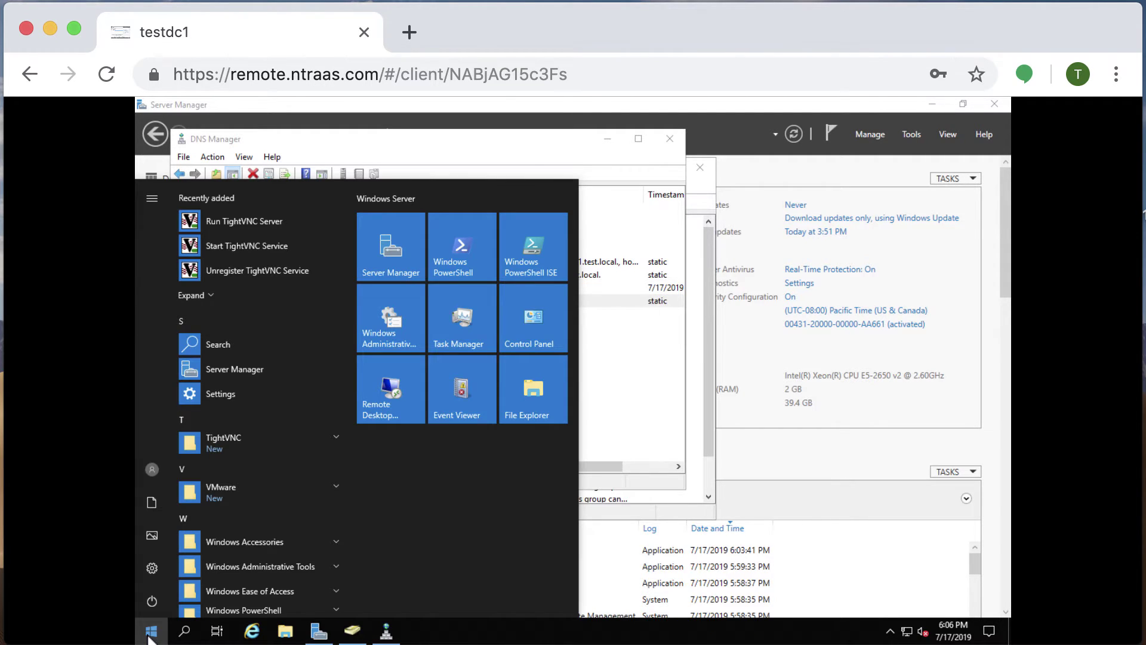
text(cmd)
key(Return)
text(pi)
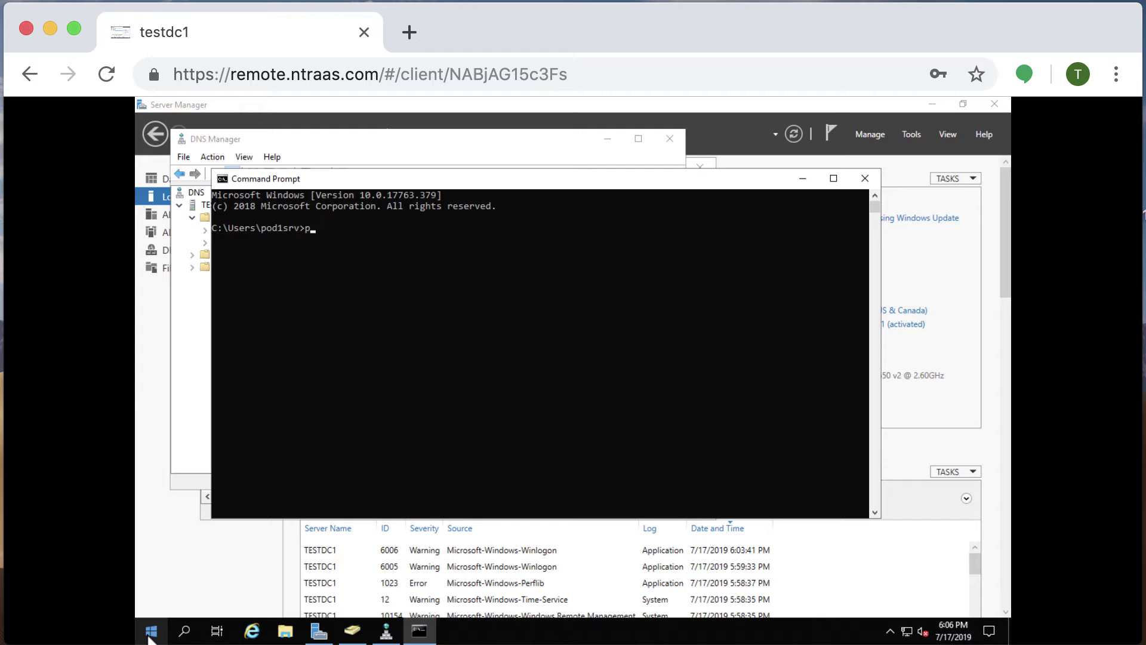
text(ng test.local)
key(Return)
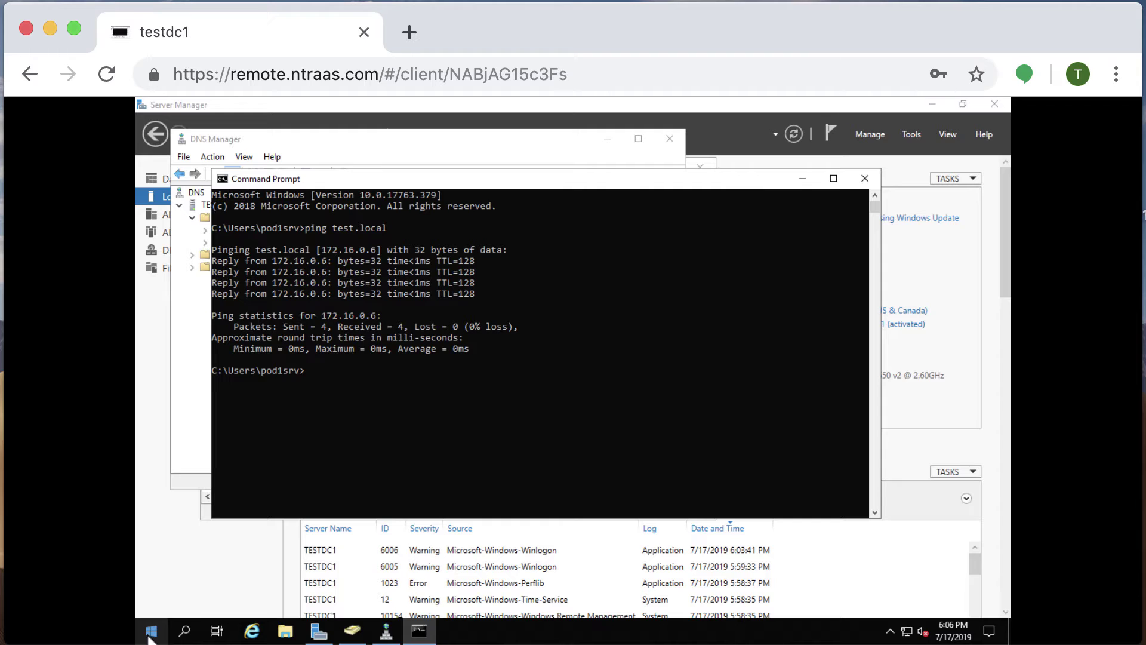
Review the ipconfig/all output, then ping 8.8.8.8 to confirm internet access
text(ipconfig/all)
key(Return)
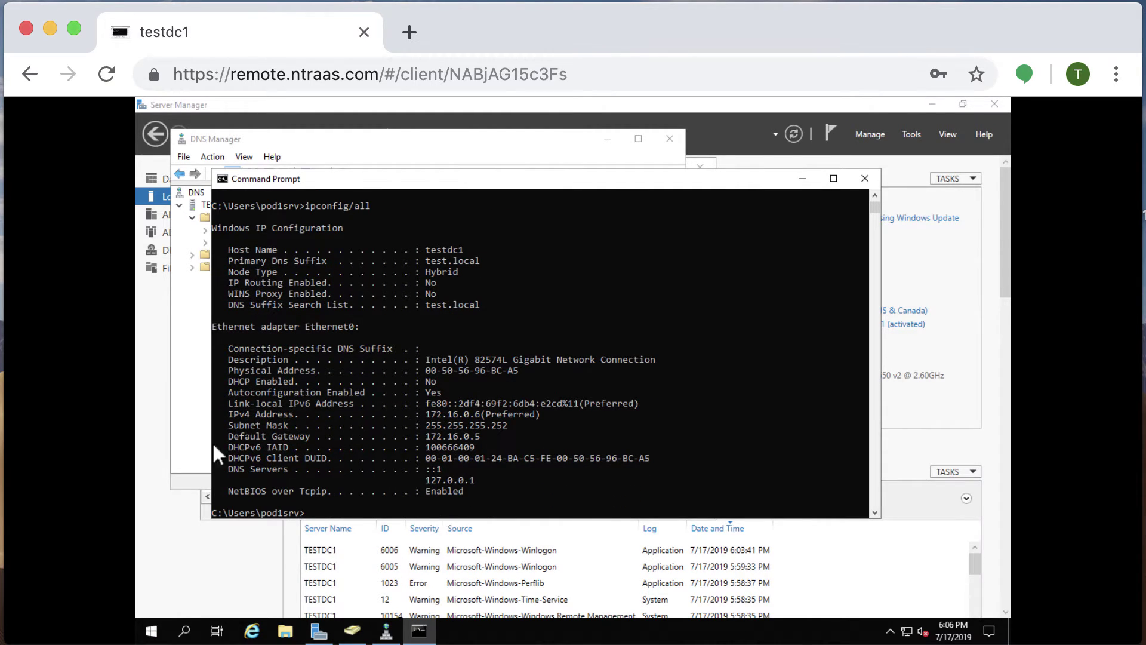
drag(228, 466, 481, 481)
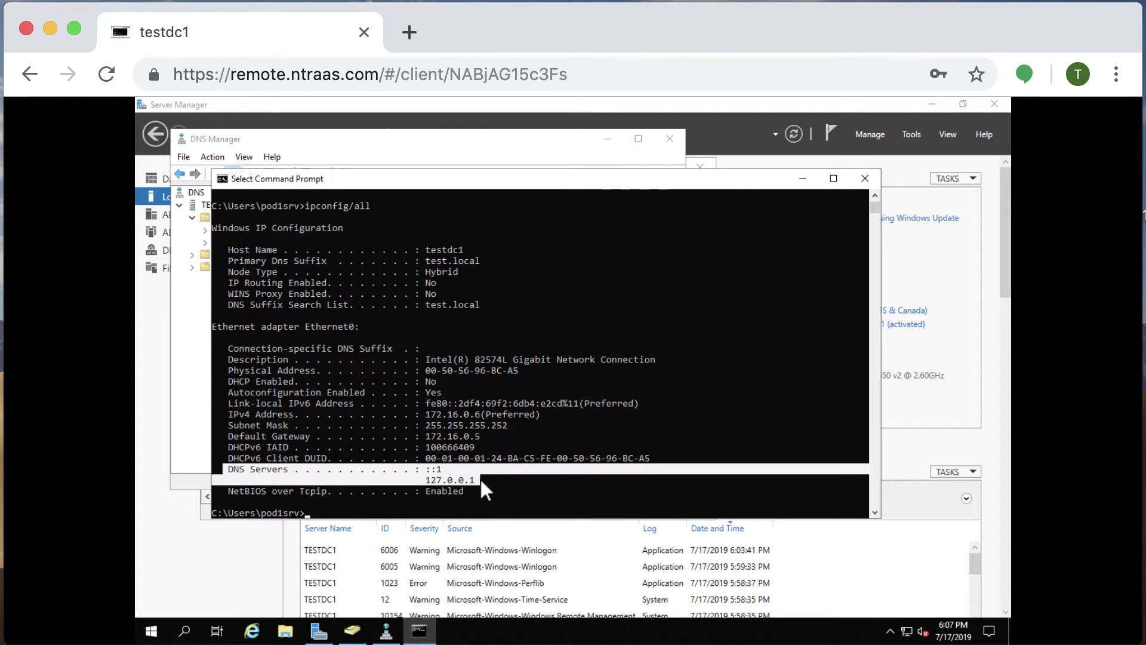
click(482, 437)
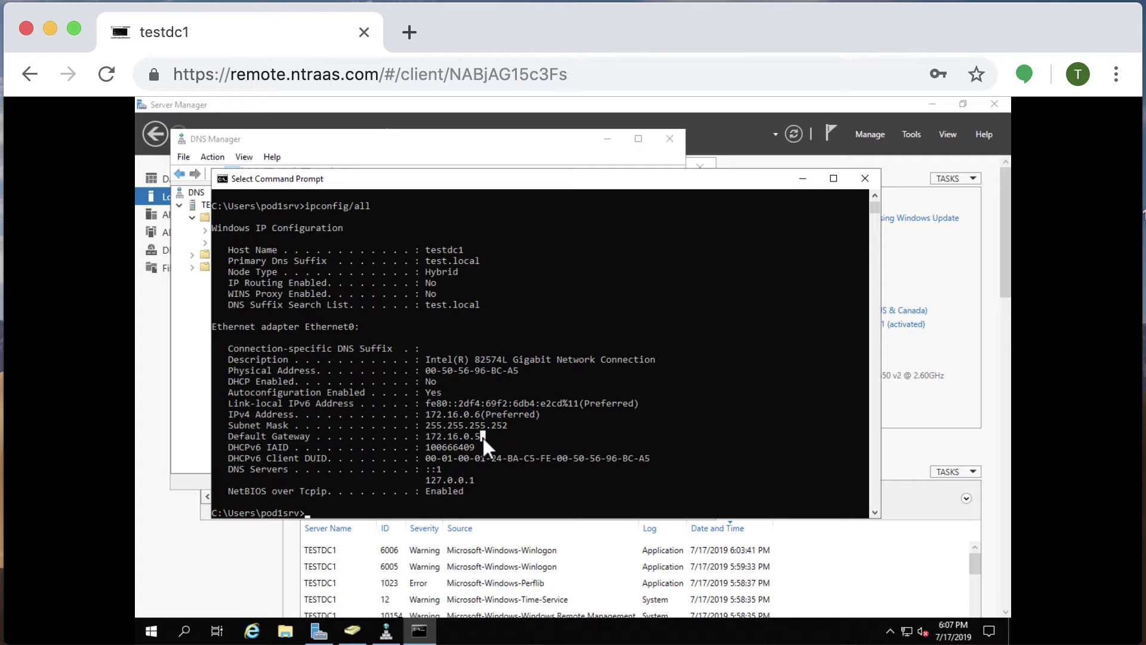
text(ping )
text(8.8.8.8)
key(Return)
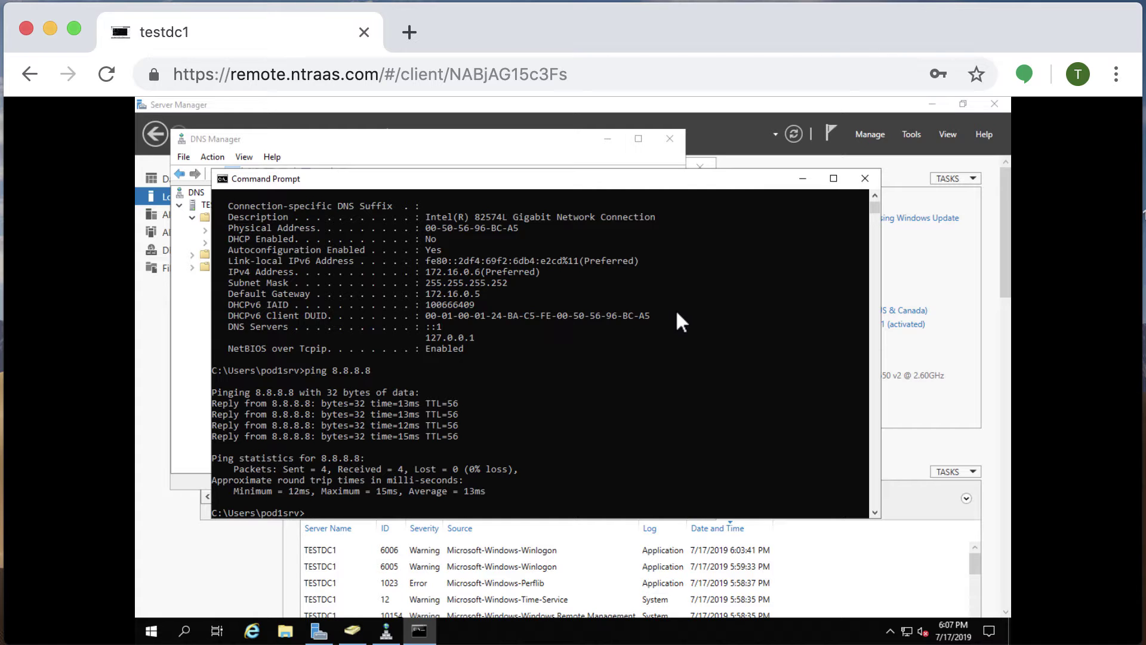
Launch Internet Explorer once to accept its recommended setup settings, then close it
click(866, 178)
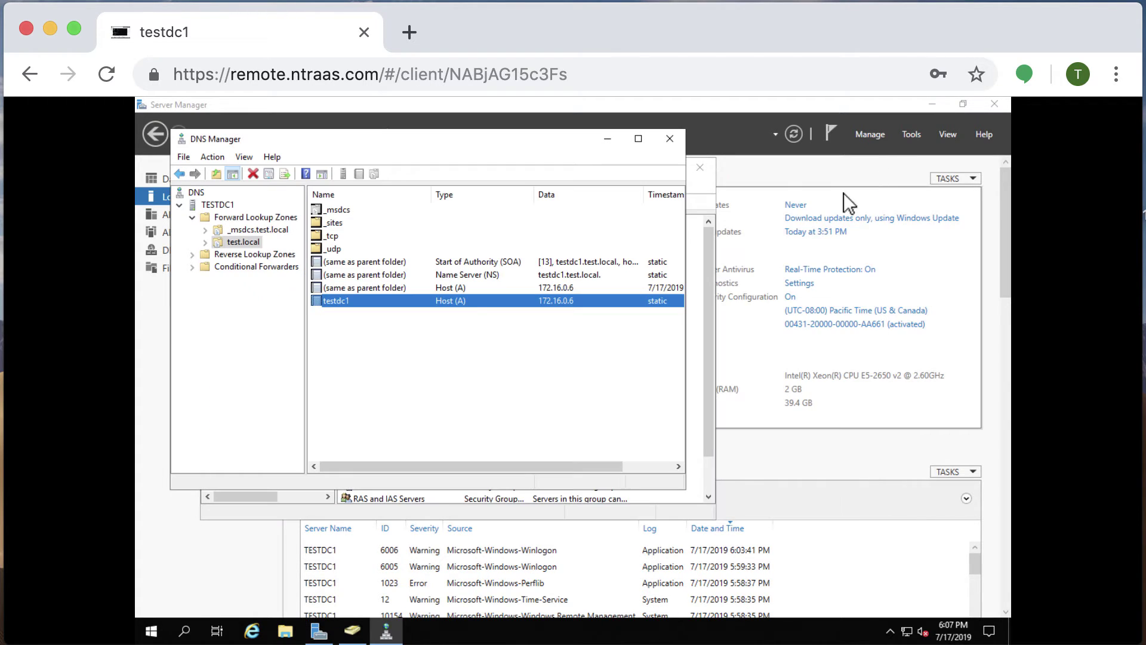
click(252, 633)
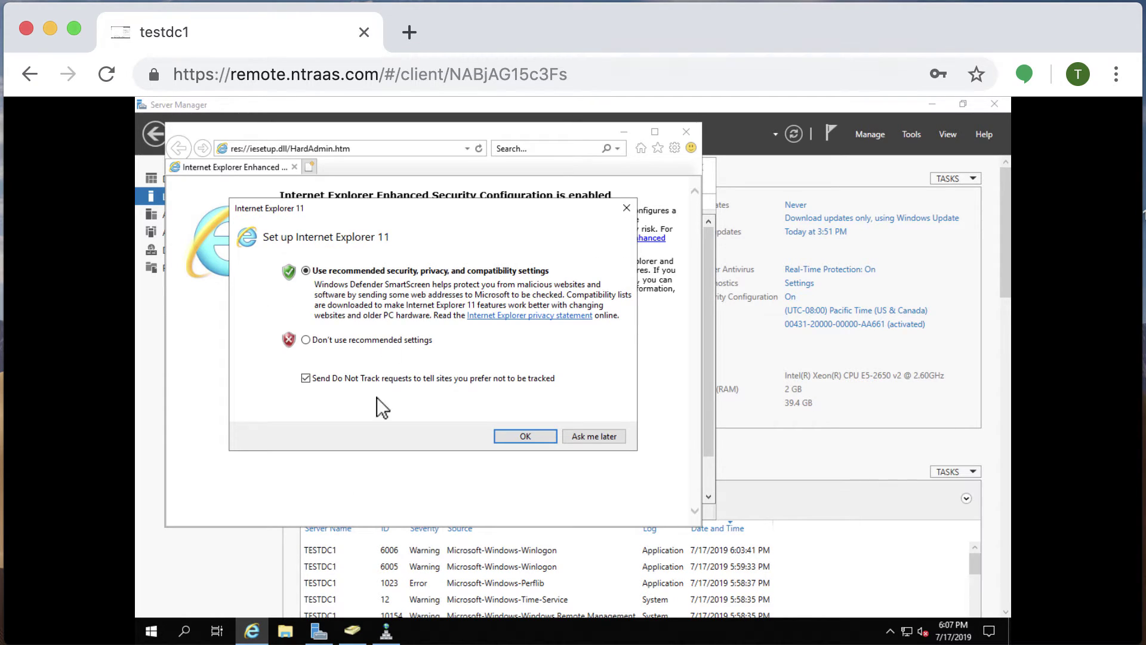
click(518, 439)
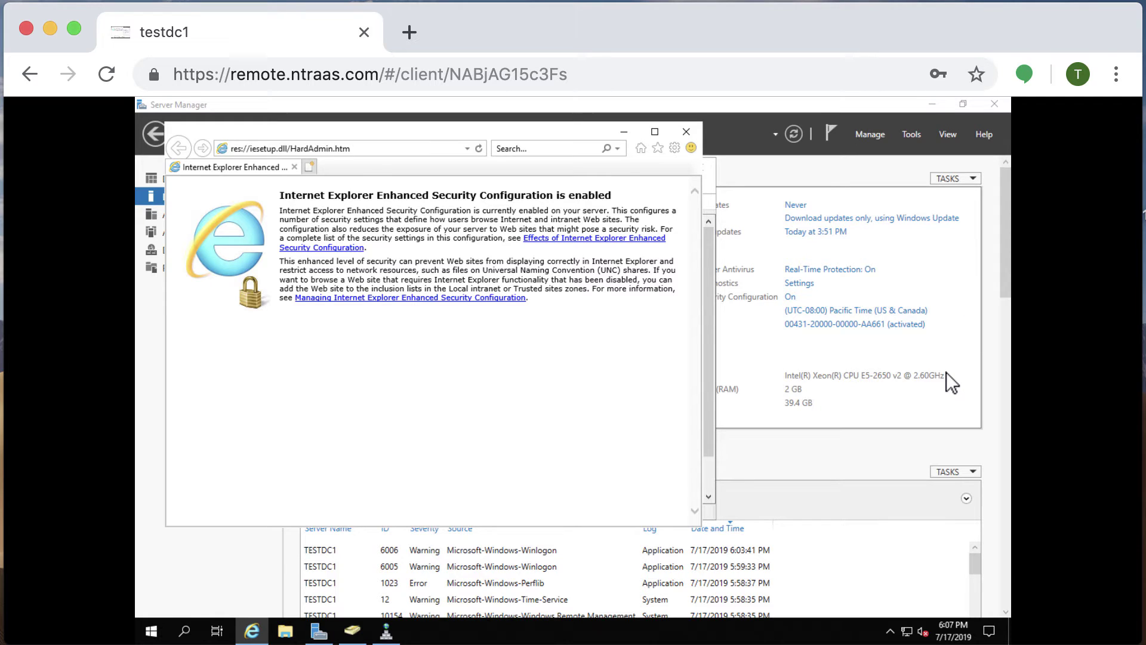
key(alt+F4)
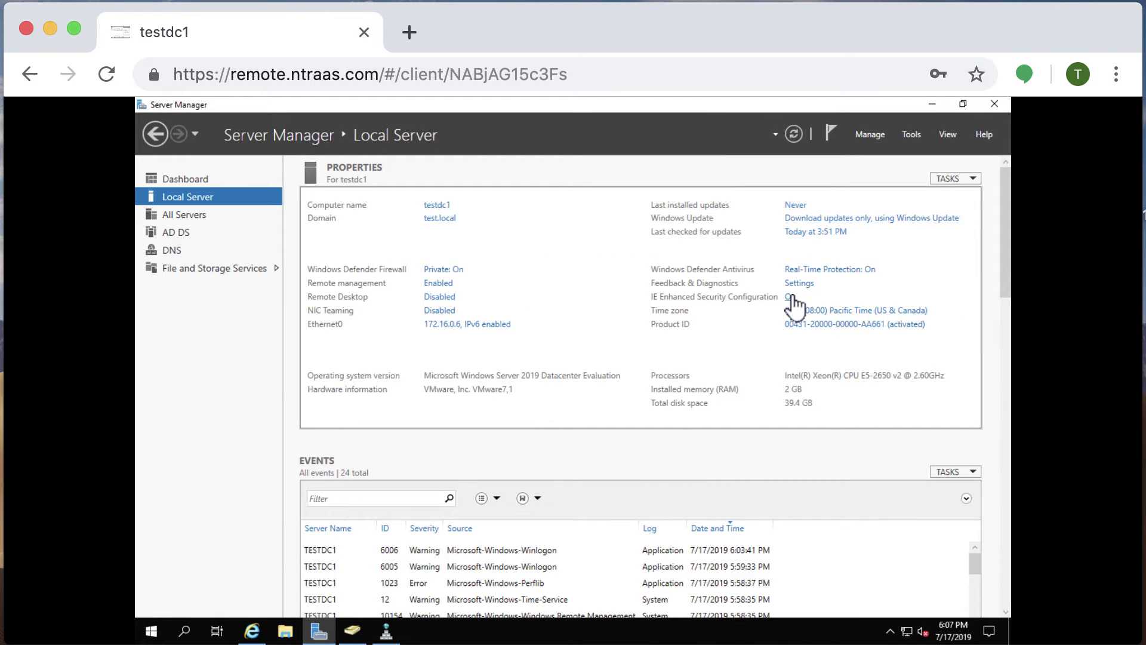
Set IE Enhanced Security Configuration to Off for Administrators and Users
click(790, 297)
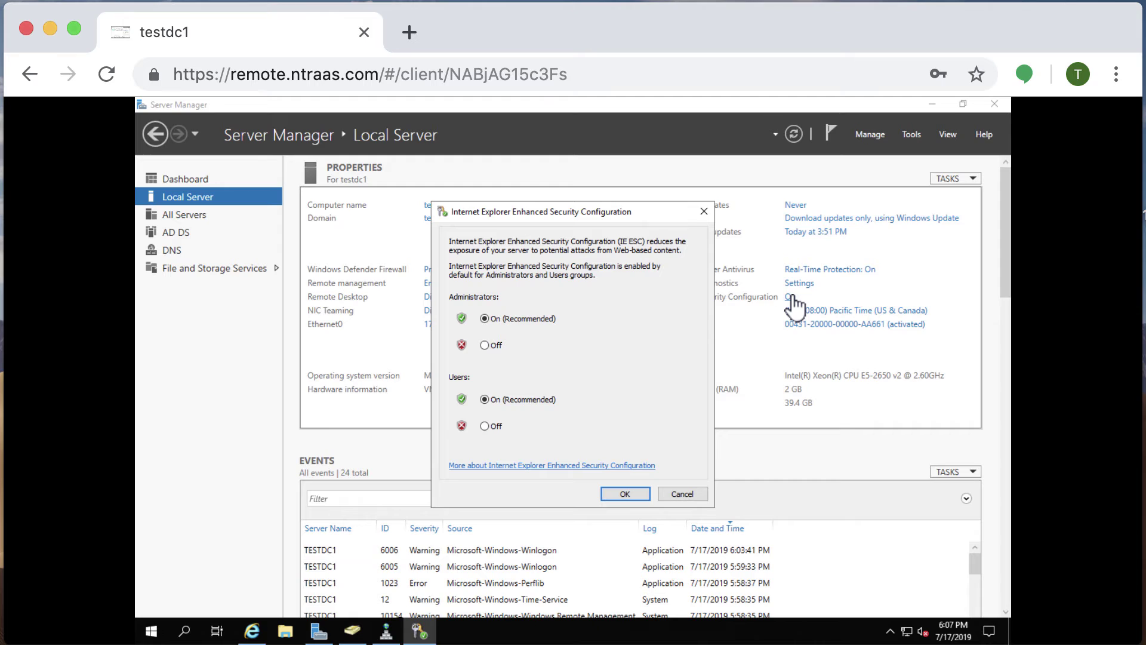
click(486, 424)
click(621, 493)
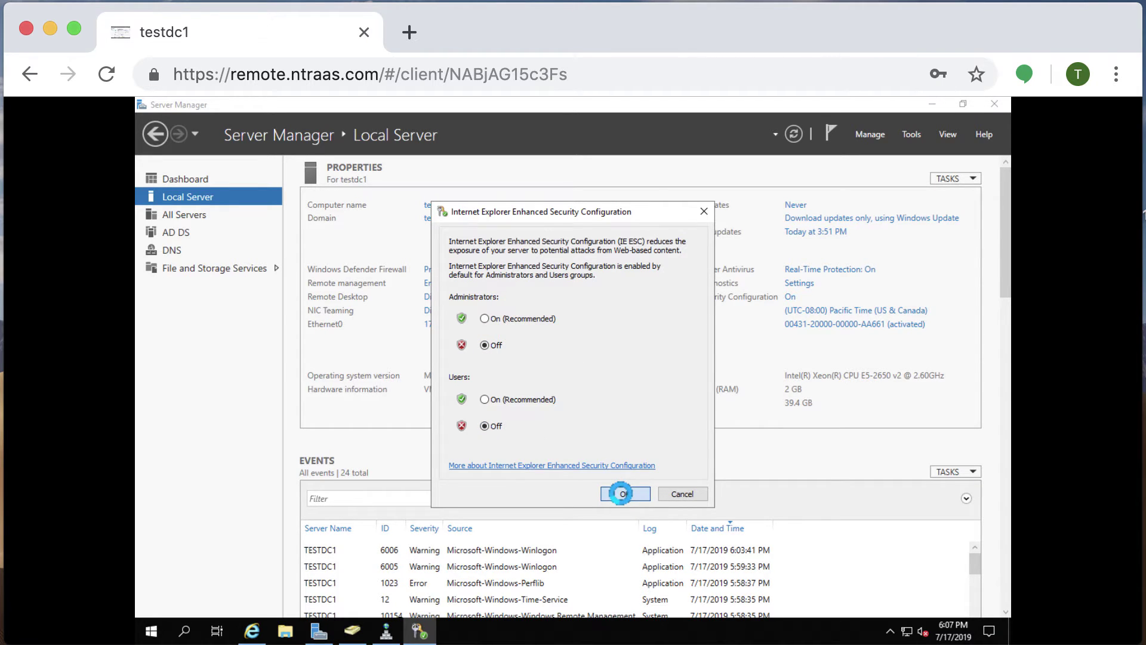
click(252, 634)
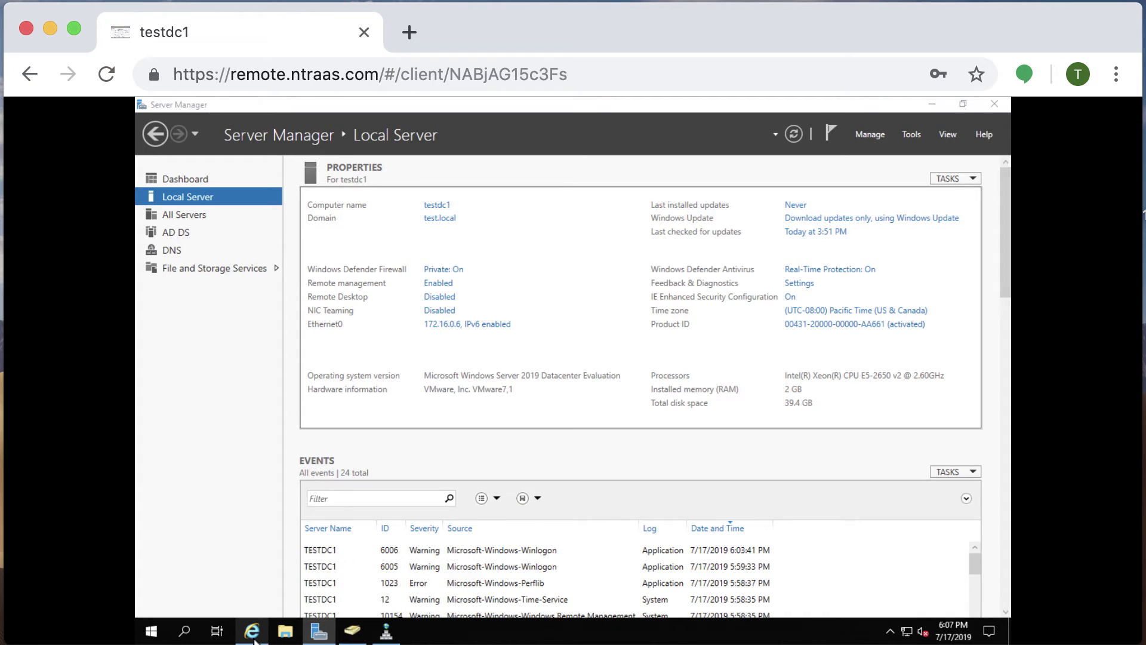
Search Bing for 'microsoft certifications', close IE, and refresh Local Server to confirm IE ESC Off
click(358, 154)
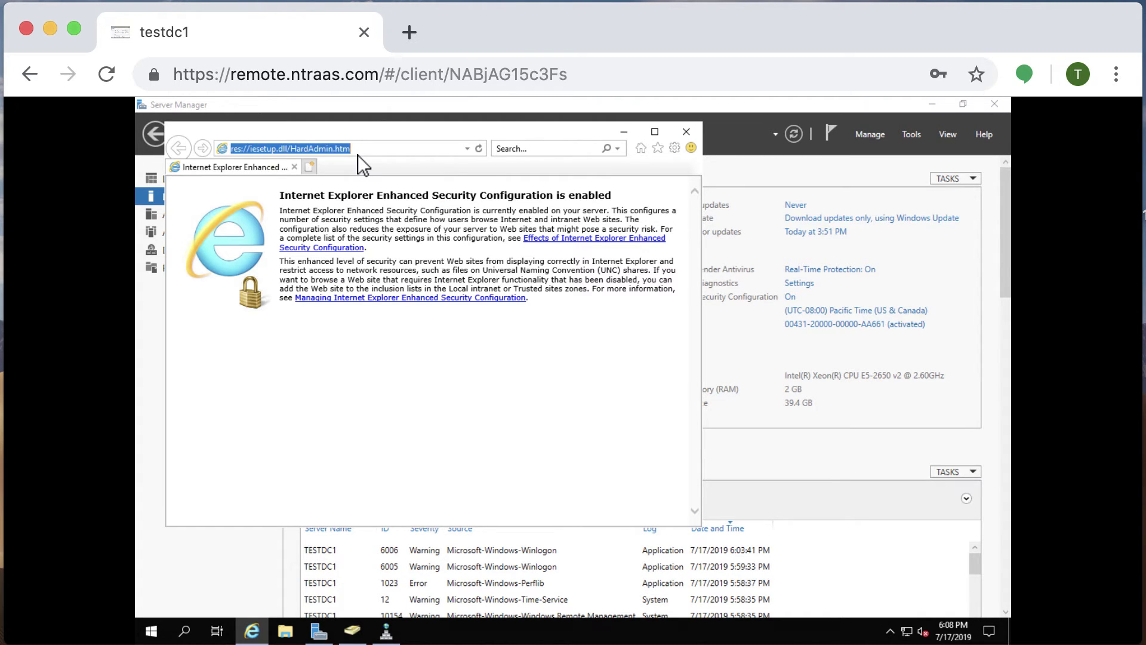
text(microsoft)
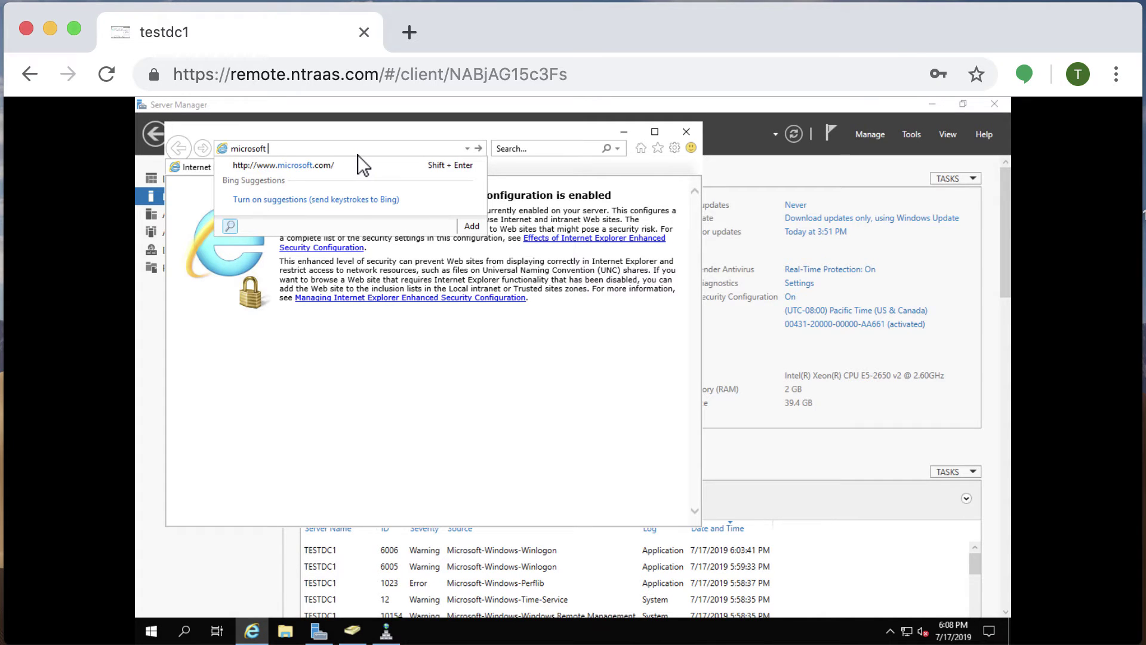
text( certifi)
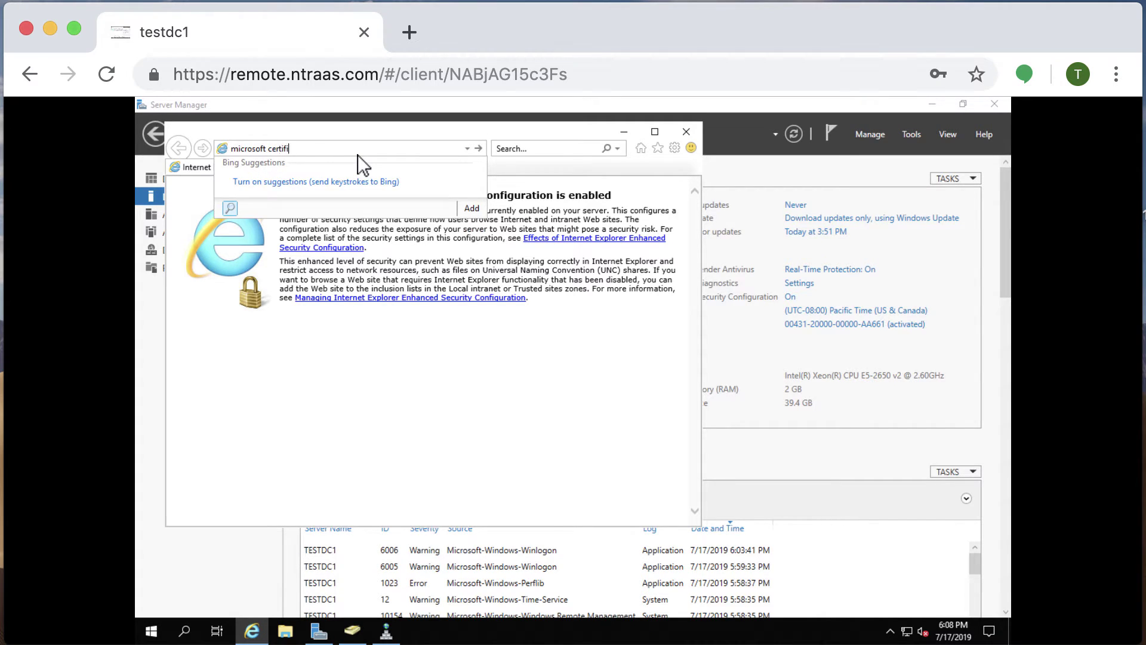
text(cations)
key(Return)
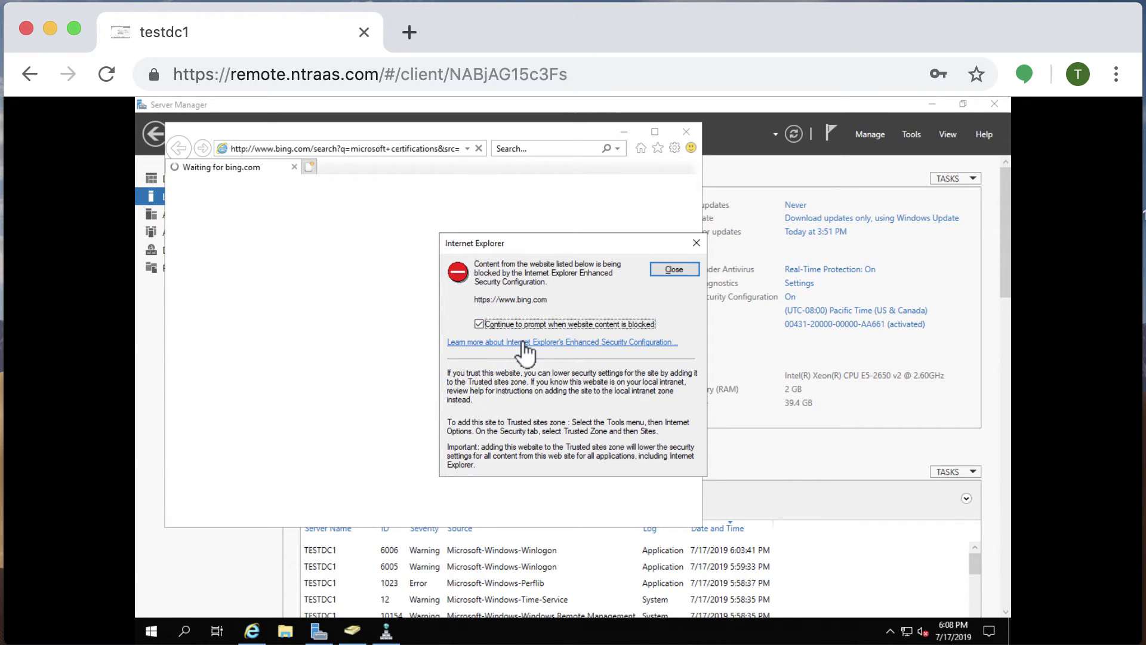
click(673, 269)
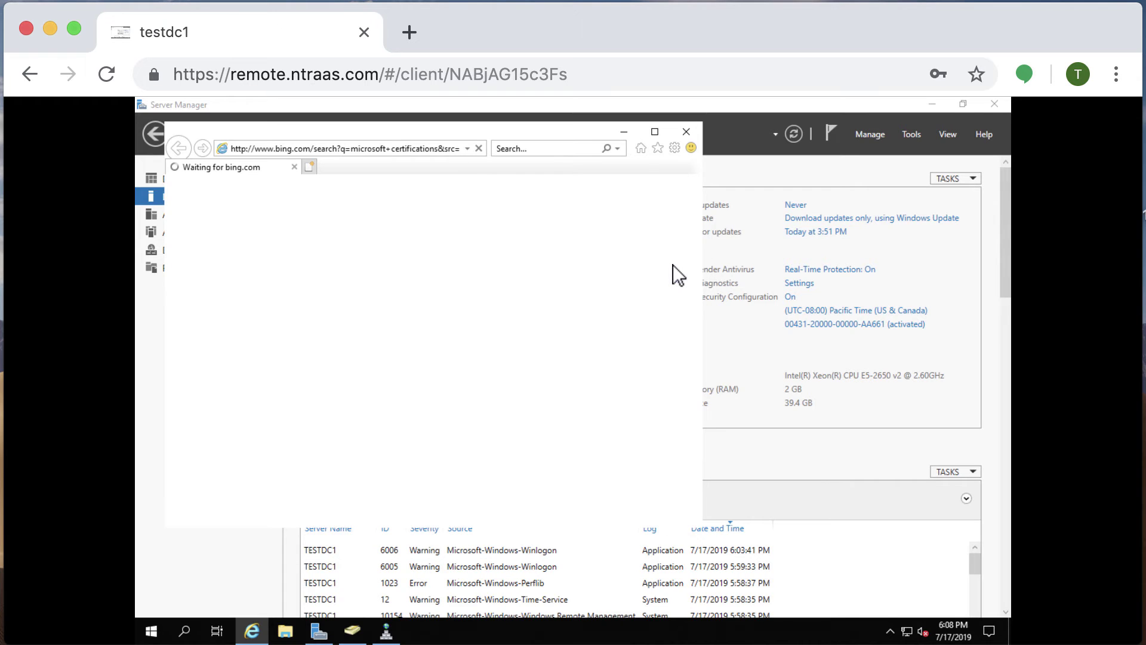
click(687, 131)
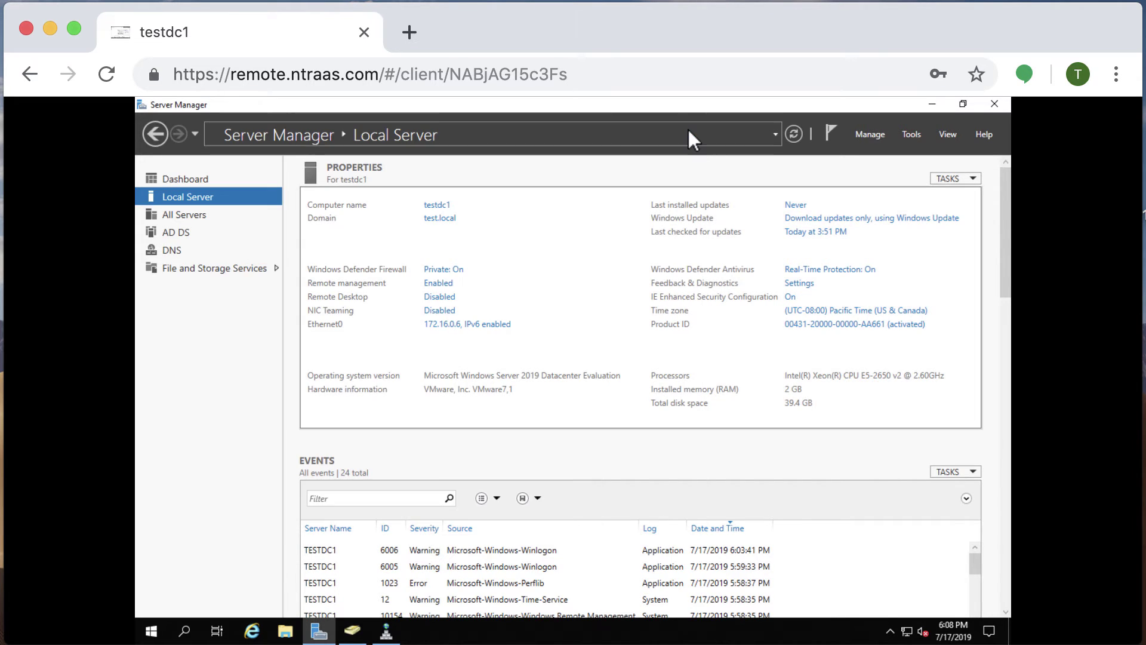
click(794, 133)
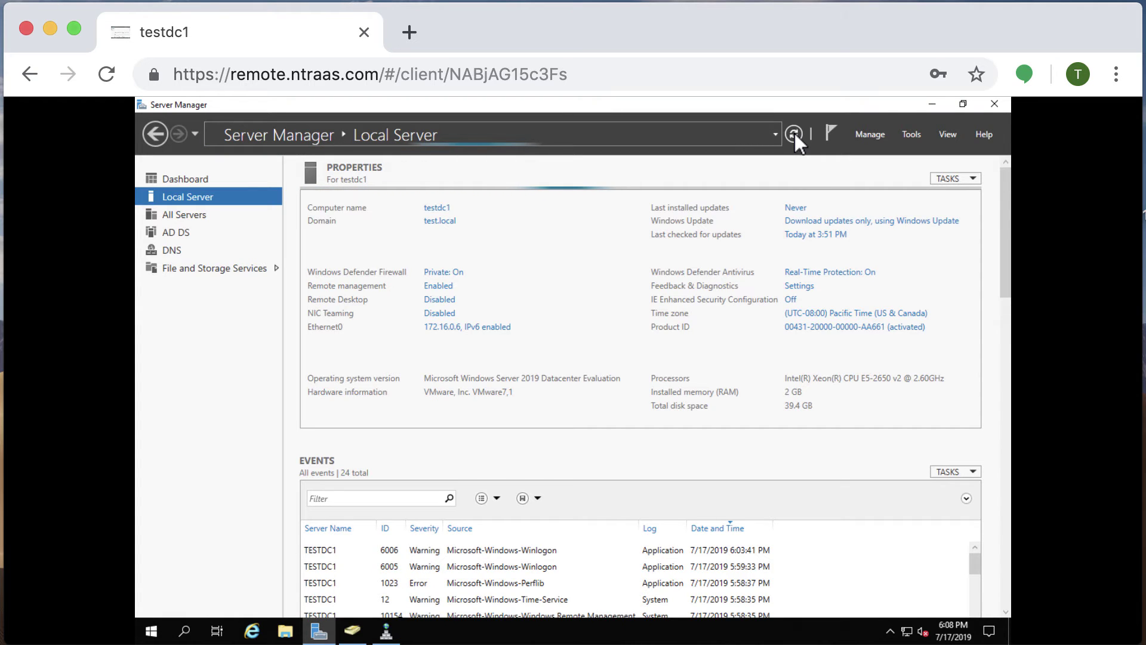
click(252, 631)
Search 'microsoft certificions', follow the certification Exam List link, and maximize the browser
click(342, 150)
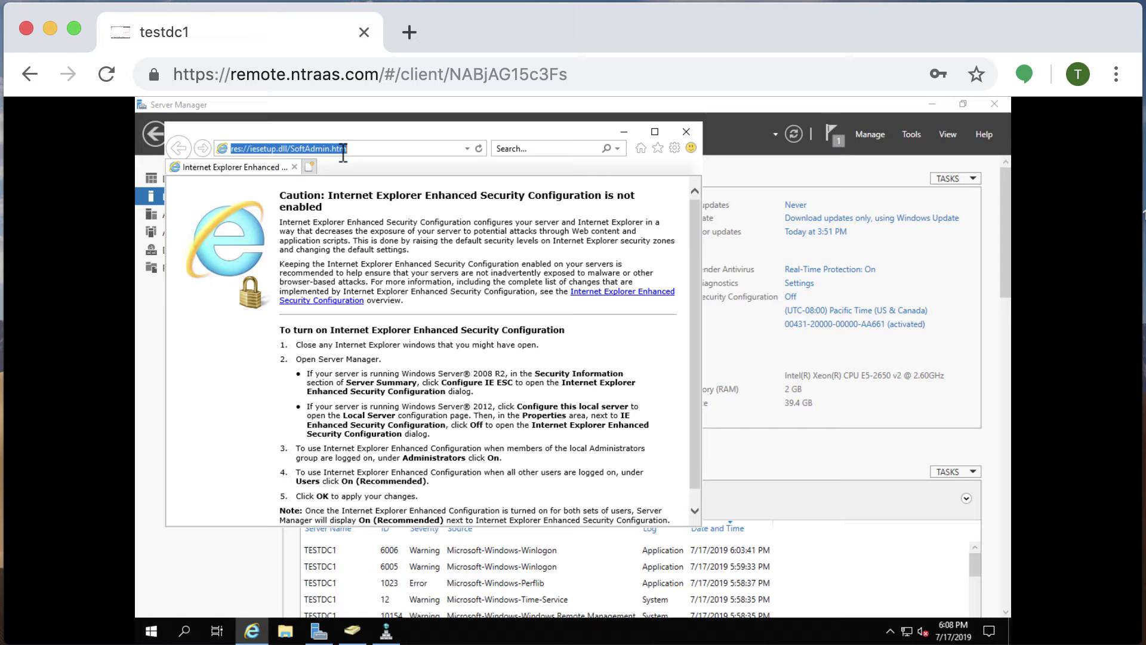
text(microsoft)
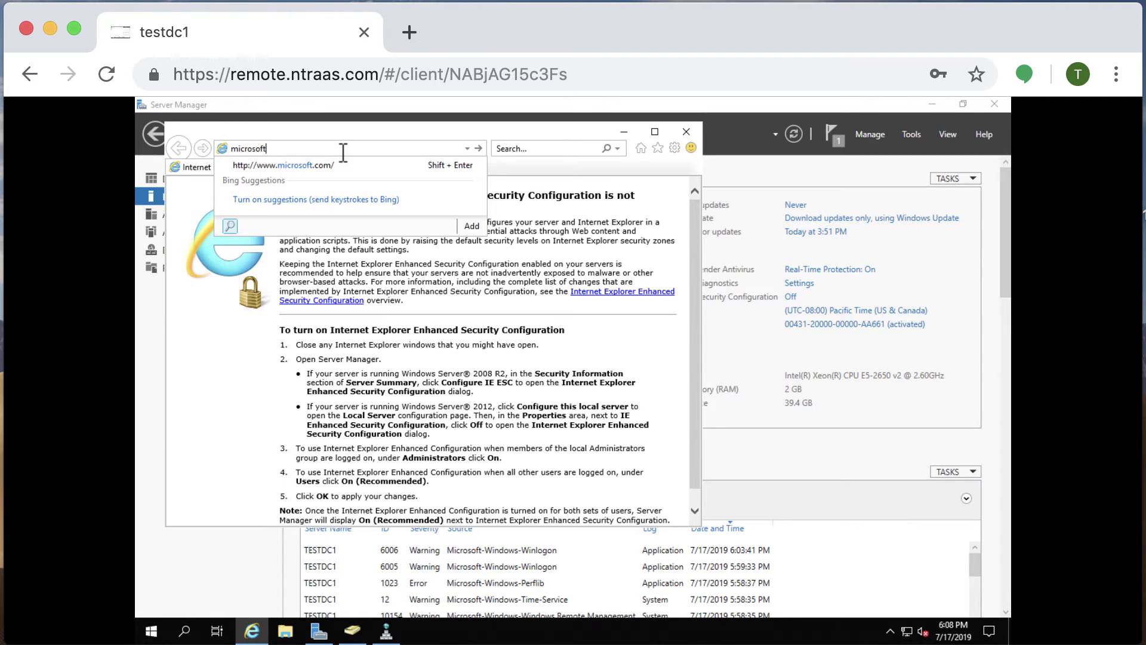
text( certificions)
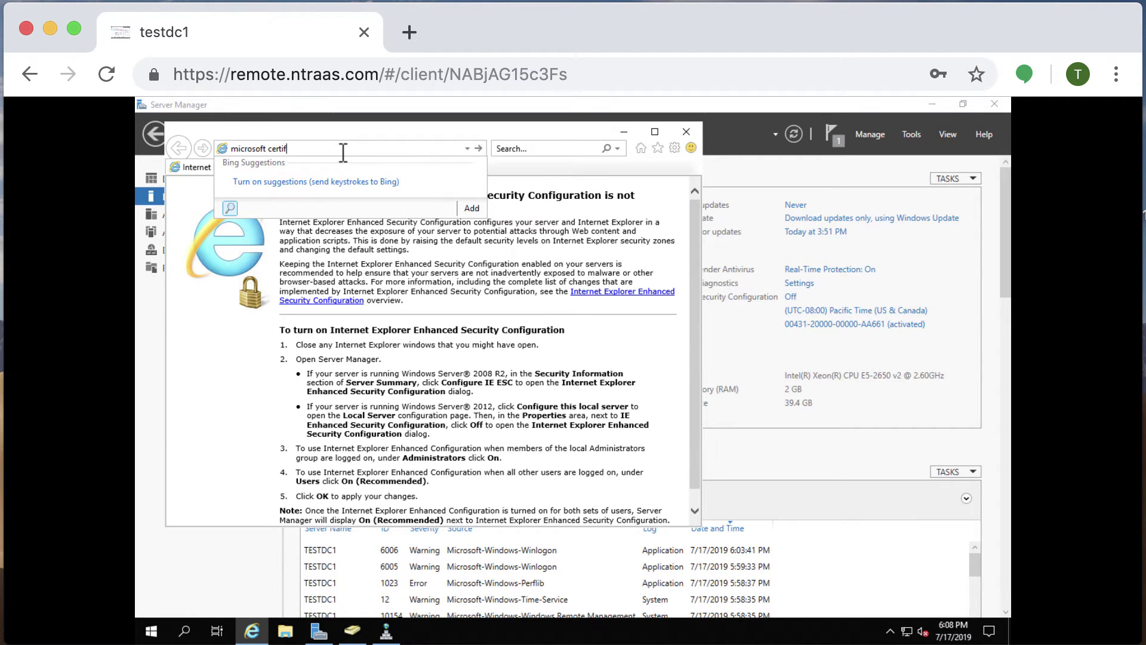
key(Return)
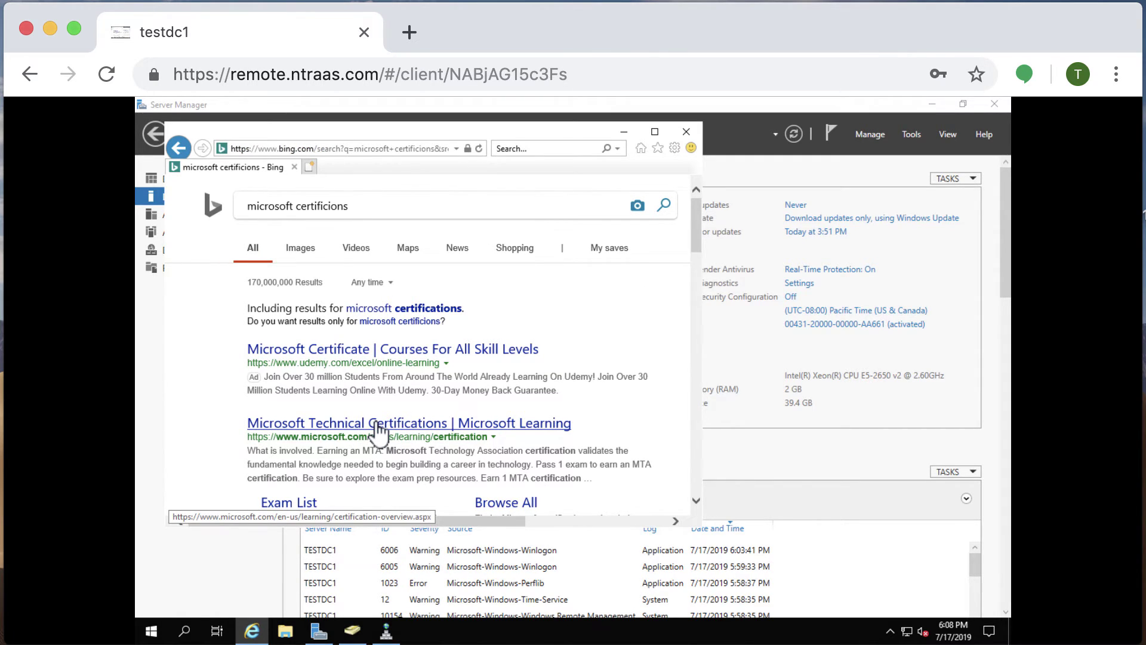
scroll(375, 420, down, 1)
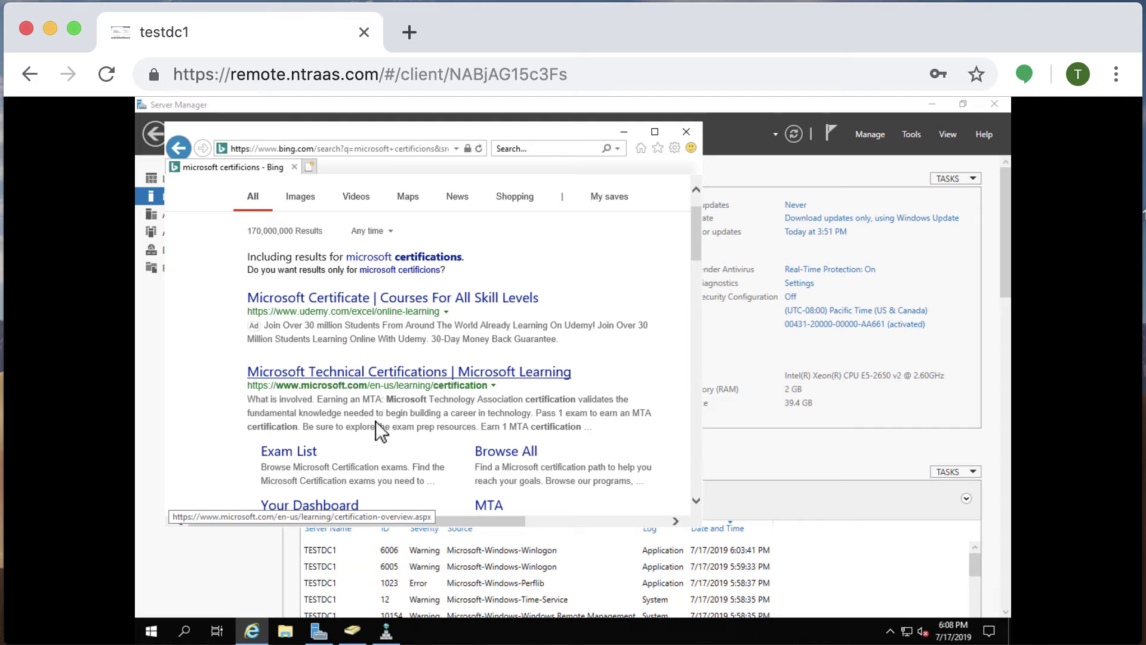
click(284, 461)
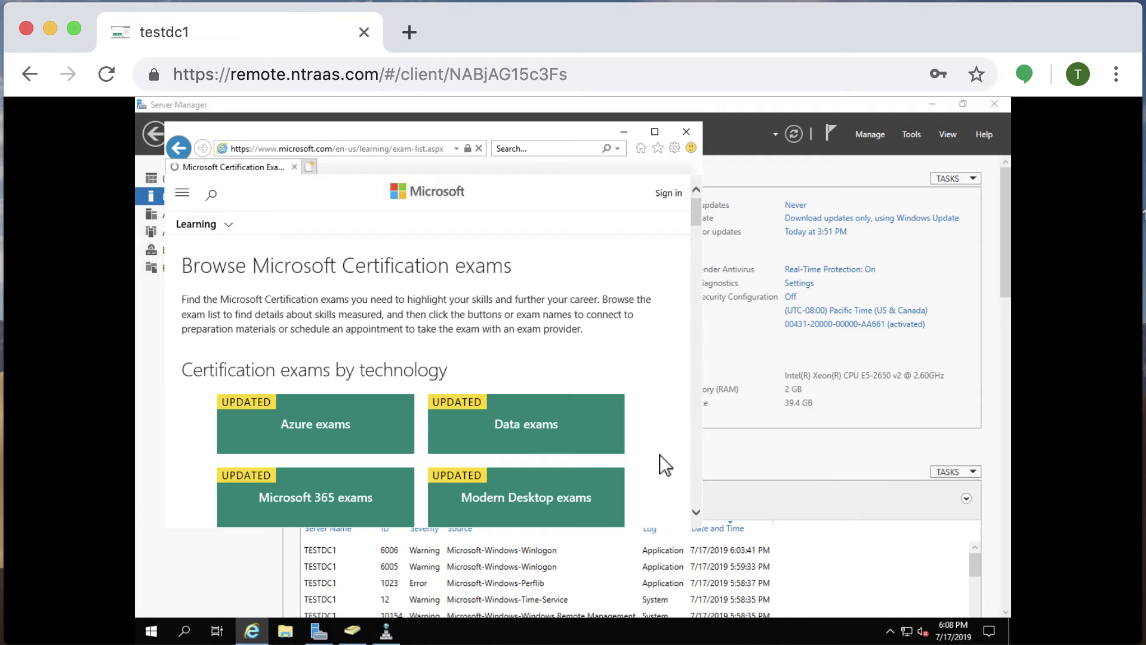
click(653, 130)
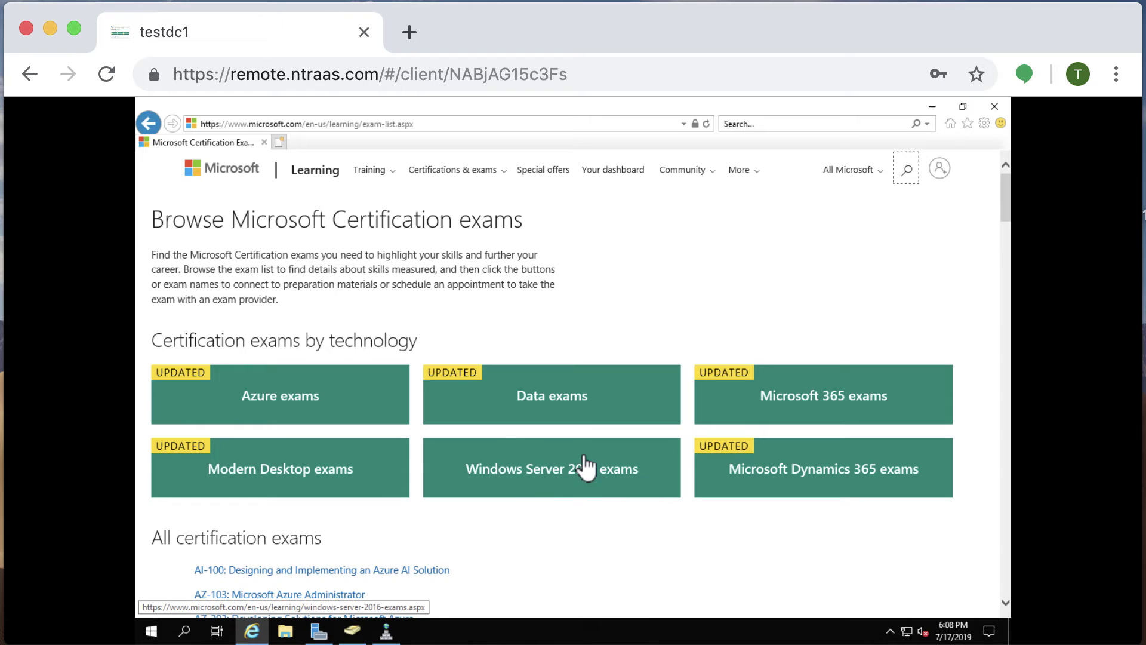
Open Microsoft's Windows Server 2016 exams page and scroll to its exam list
click(559, 466)
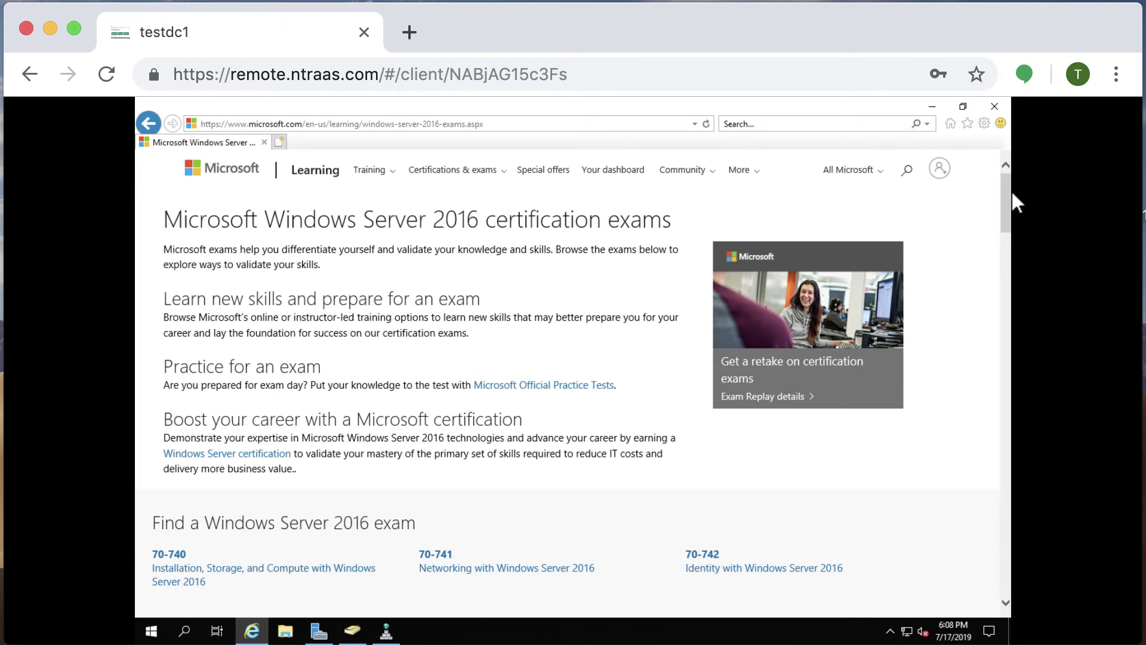
drag(1008, 188, 1008, 235)
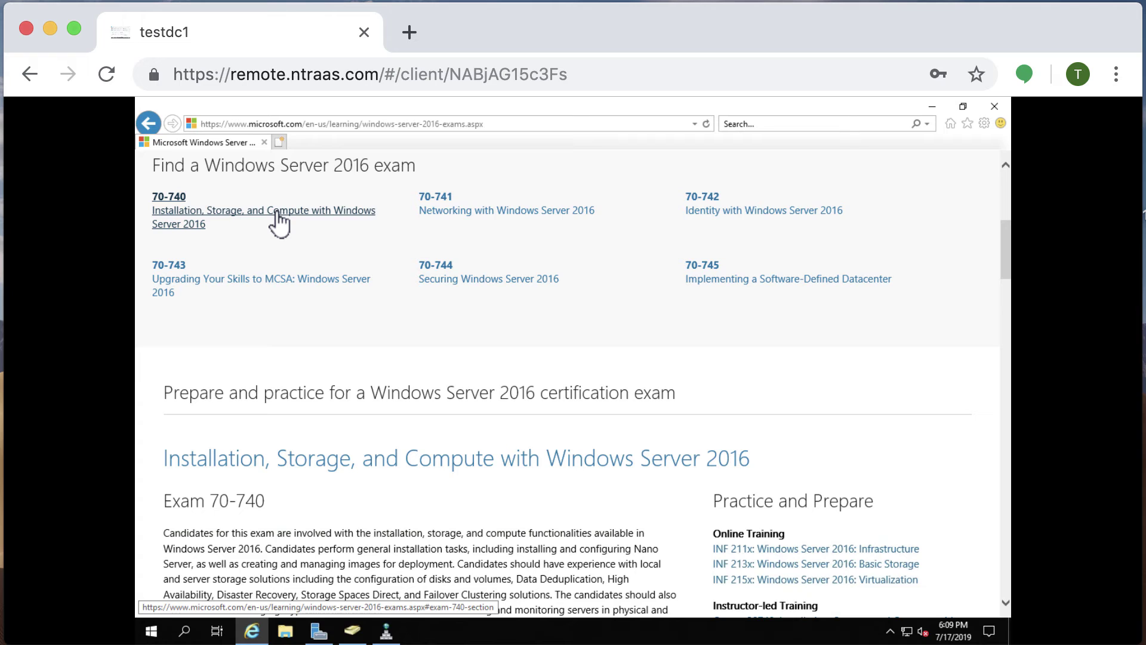
Jump to the Exam 70-740 details, then close Internet Explorer to return to Server Manager
click(277, 210)
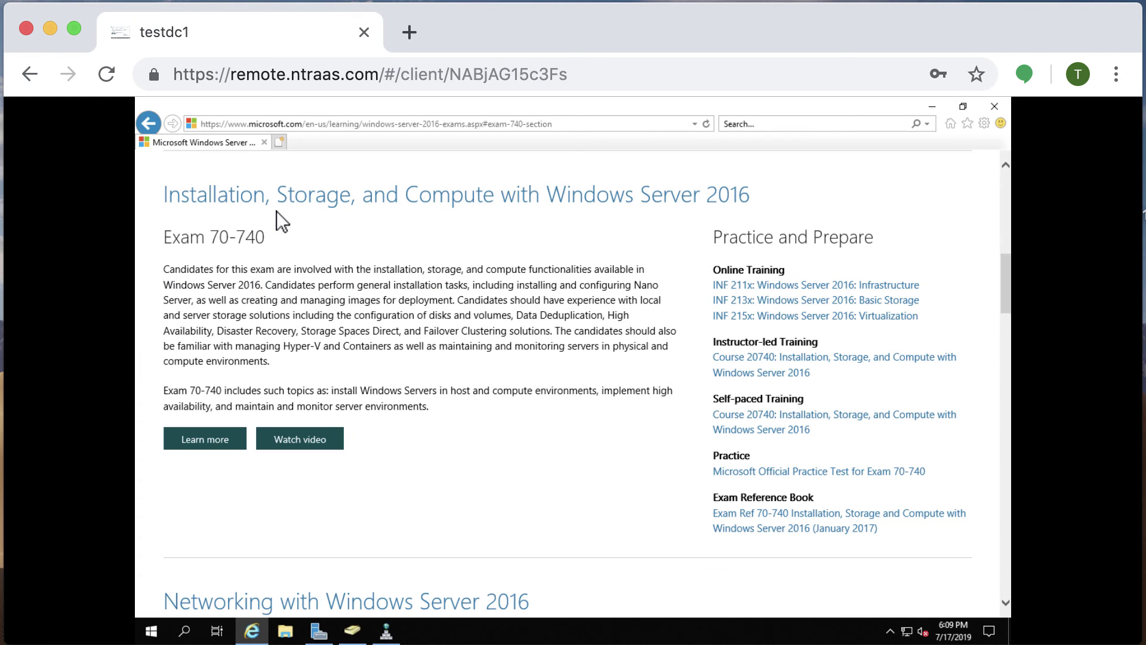
click(994, 108)
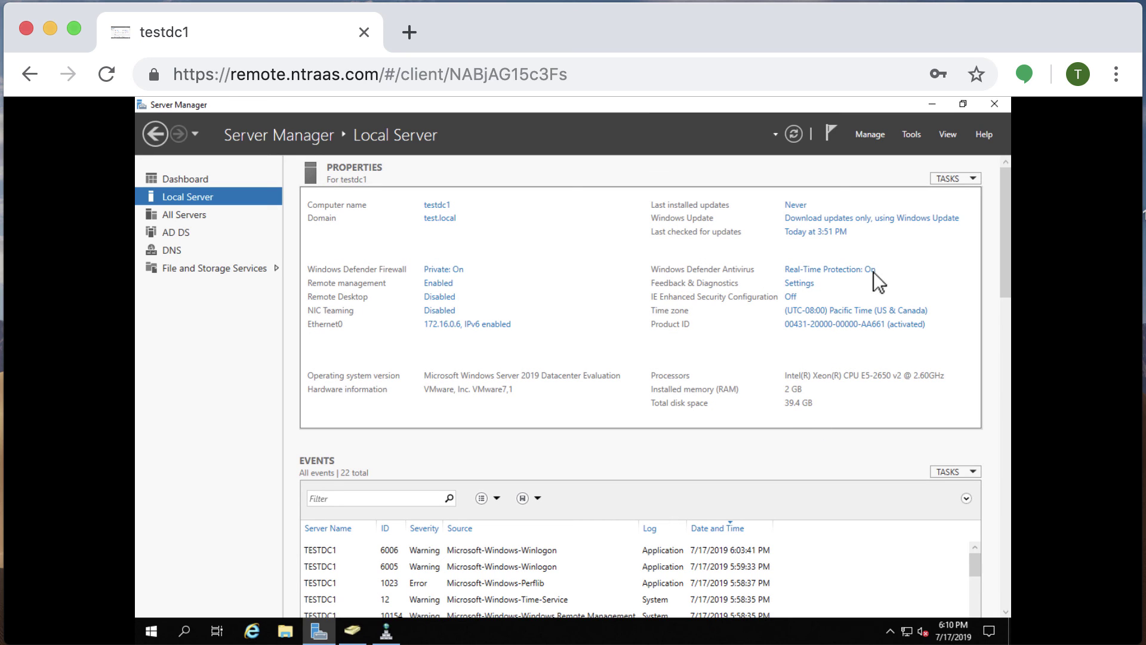
Bring up ADUC and DNS Manager, then launch Group Policy Management from Tools
click(352, 631)
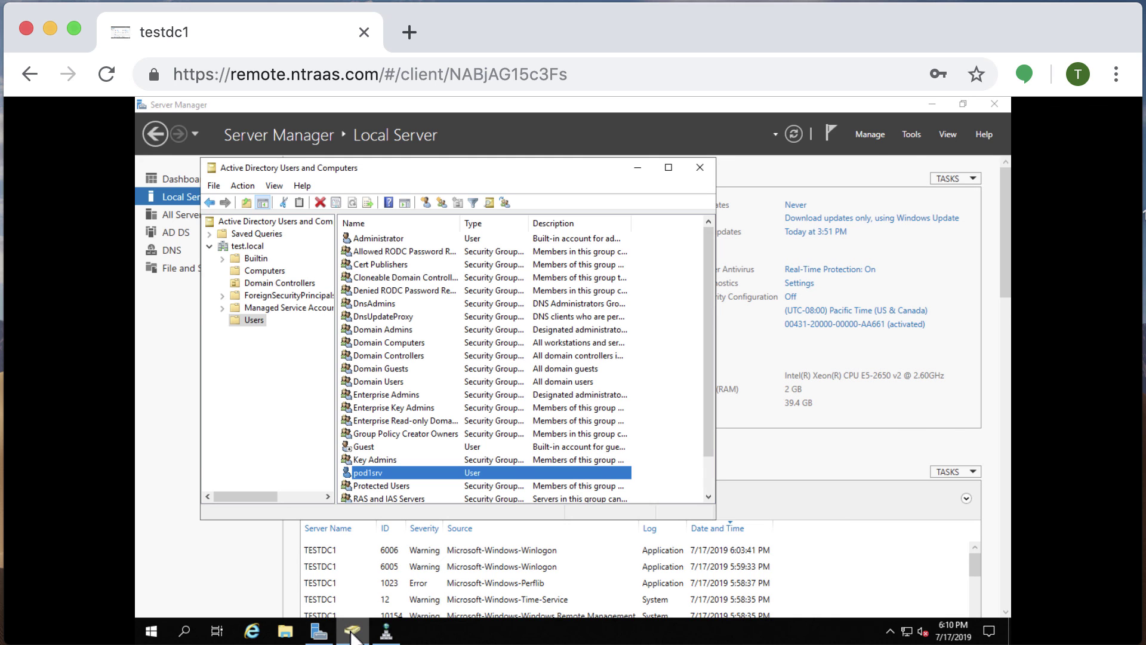
click(387, 631)
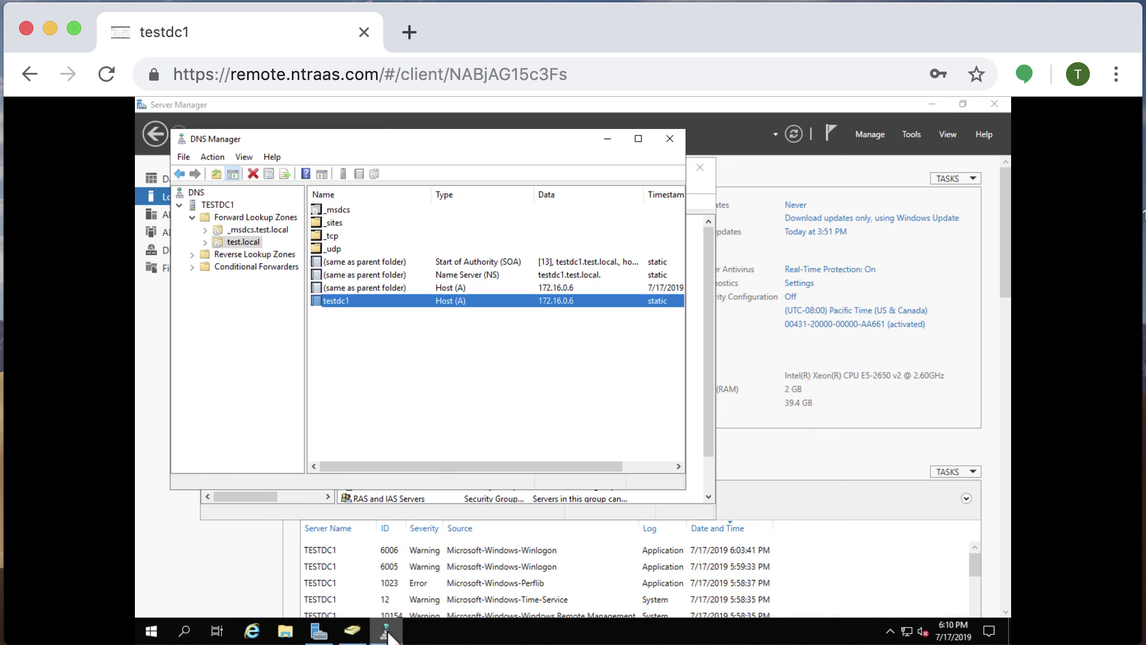
click(919, 138)
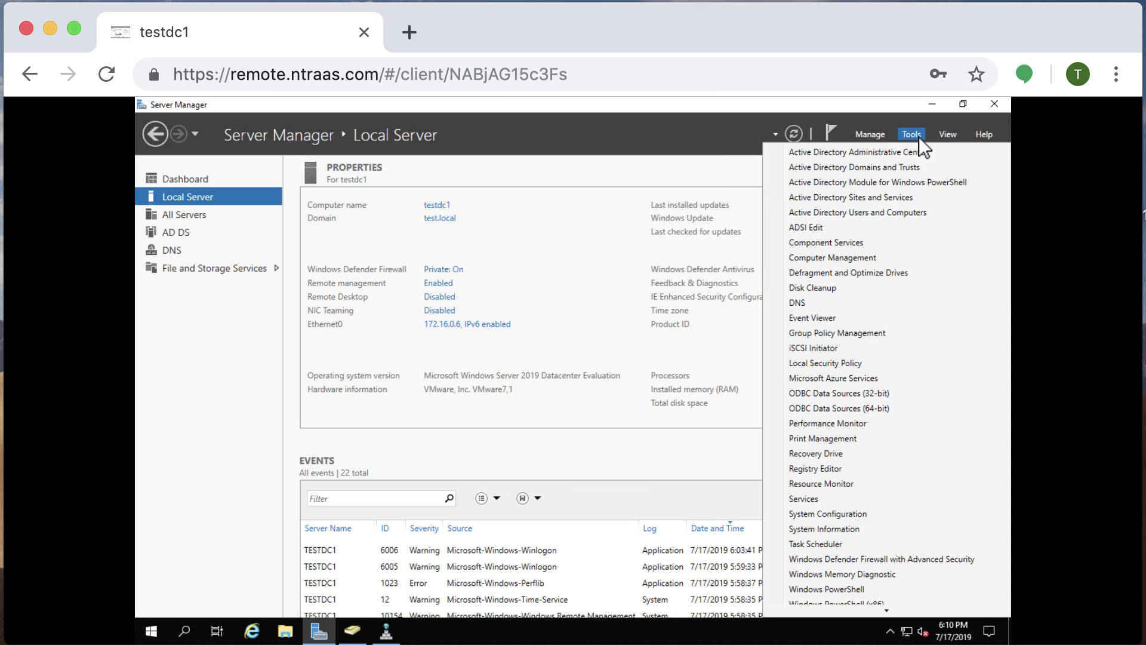
click(868, 331)
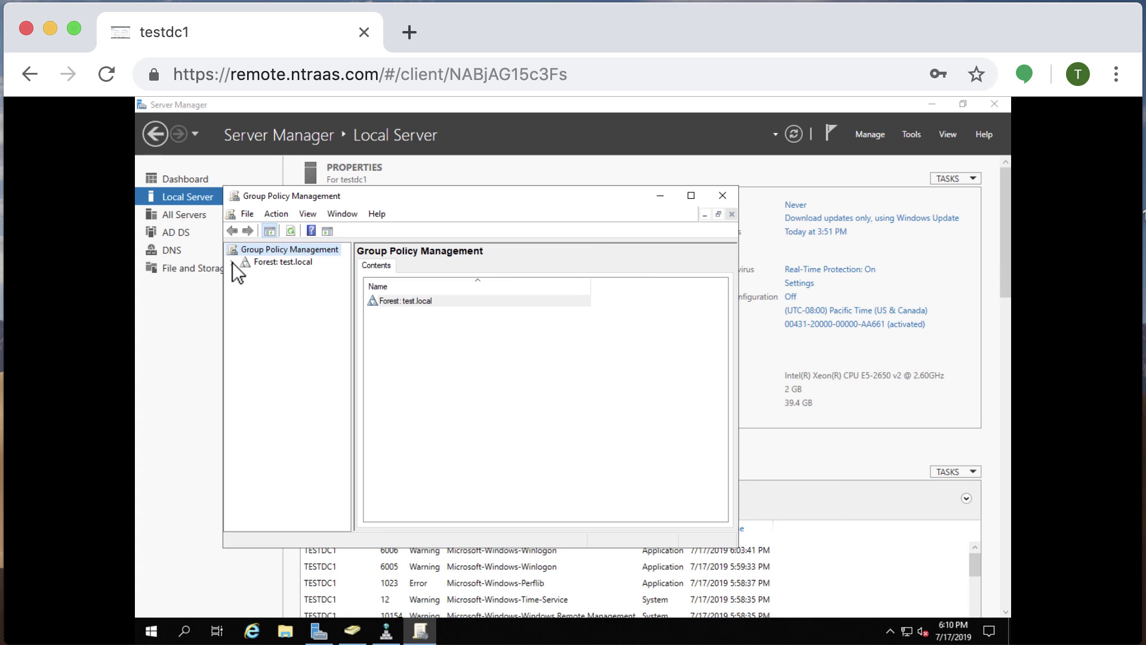
Expand Forest, Domains and test.local, and widen the tree pane to show full names
click(231, 262)
click(245, 274)
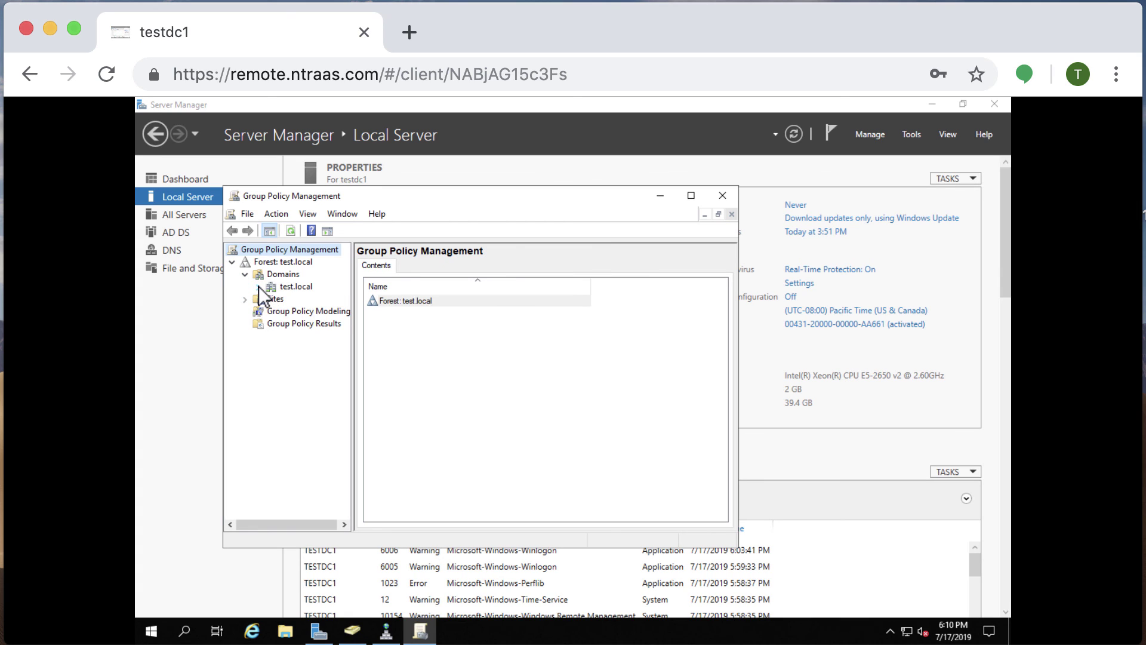
click(258, 286)
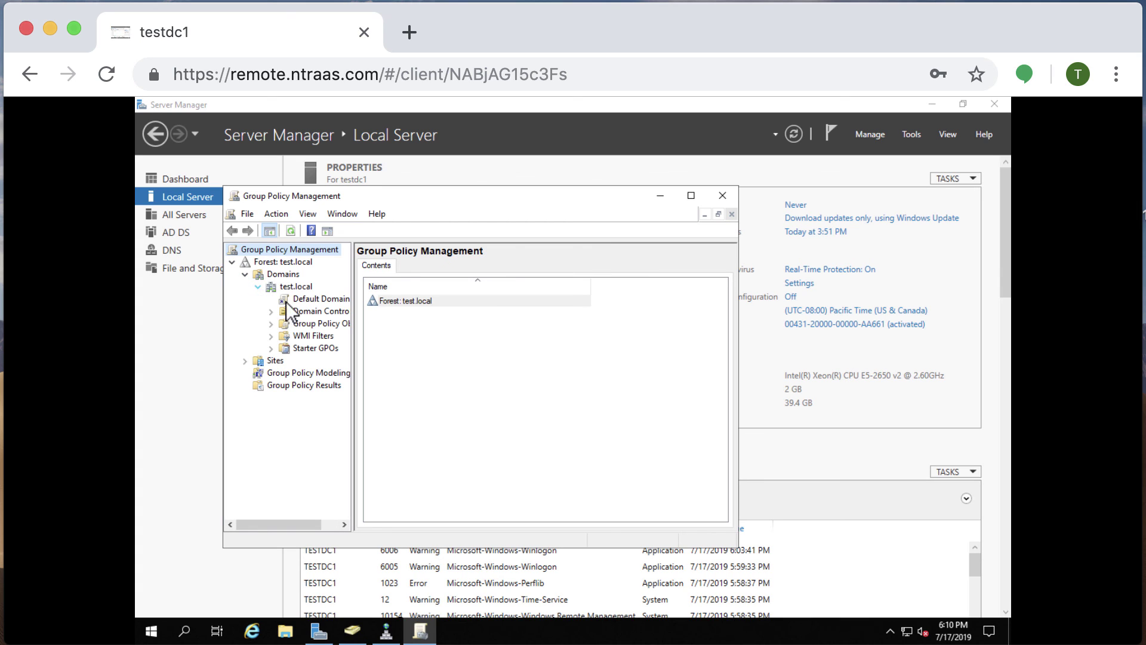
drag(352, 416, 399, 416)
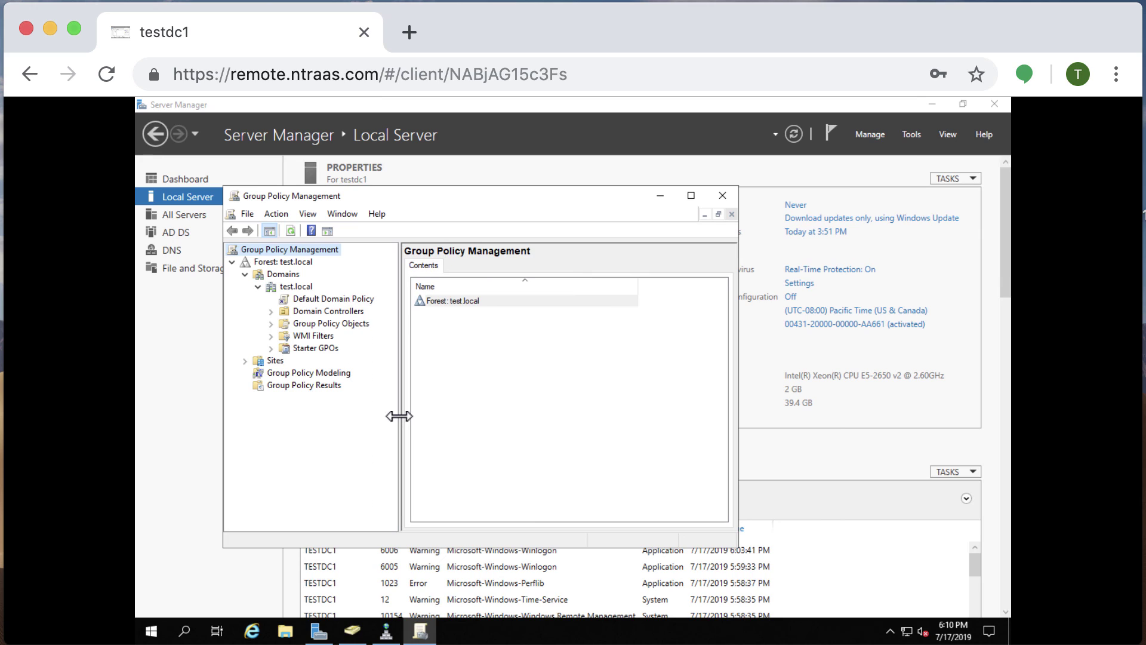